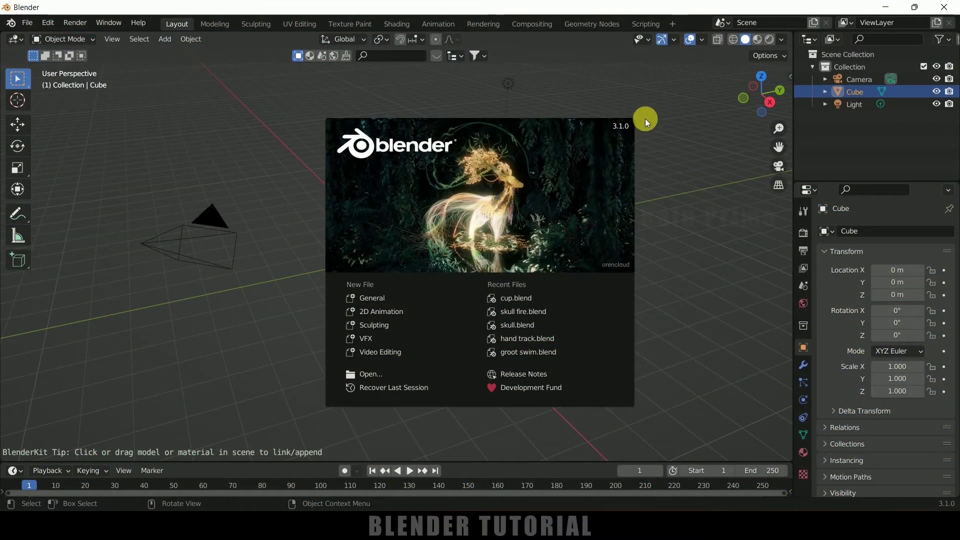
Close the splash screen and delete the default cube, camera and light.
left_click(653, 217)
left_click(673, 232)
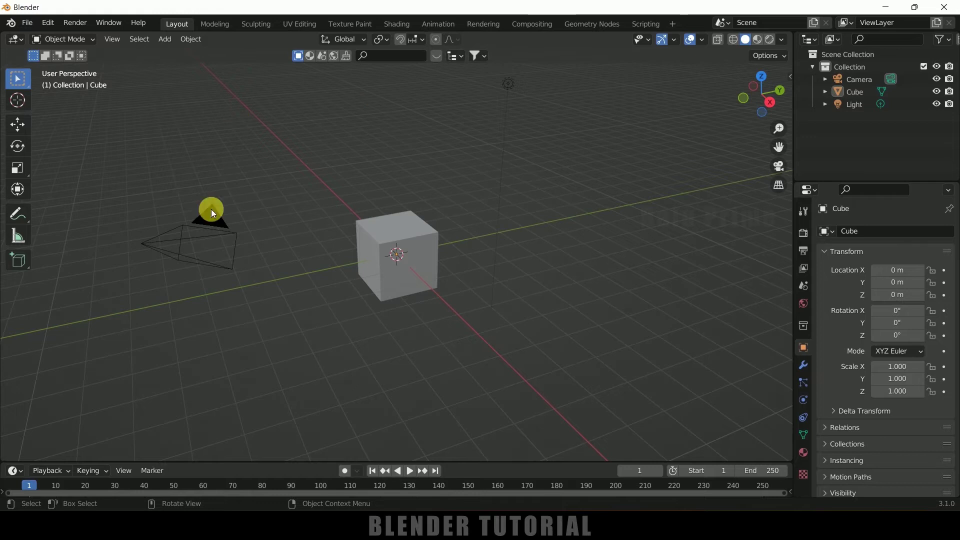
key("a")
key("Delete")
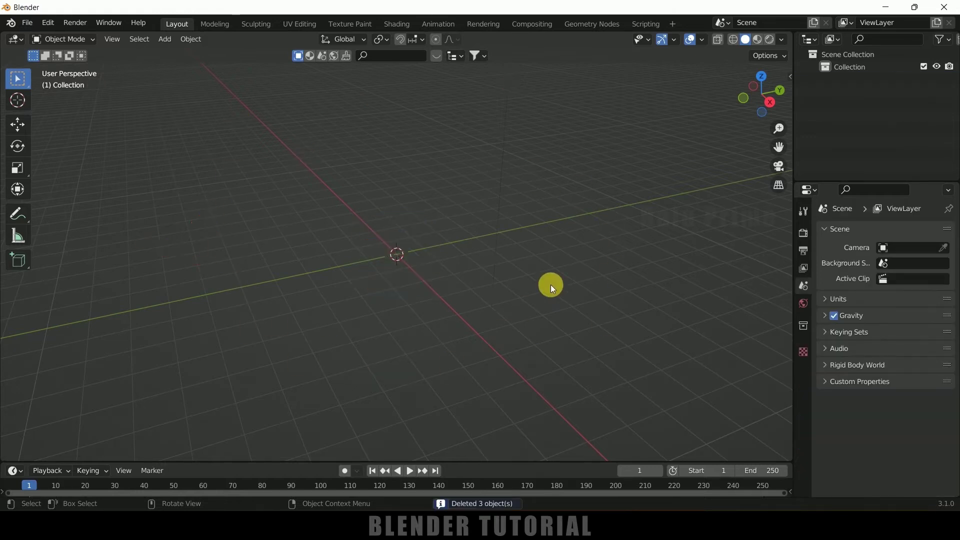
Add a UV sphere and scale it to 2.48.
left_click(165, 39)
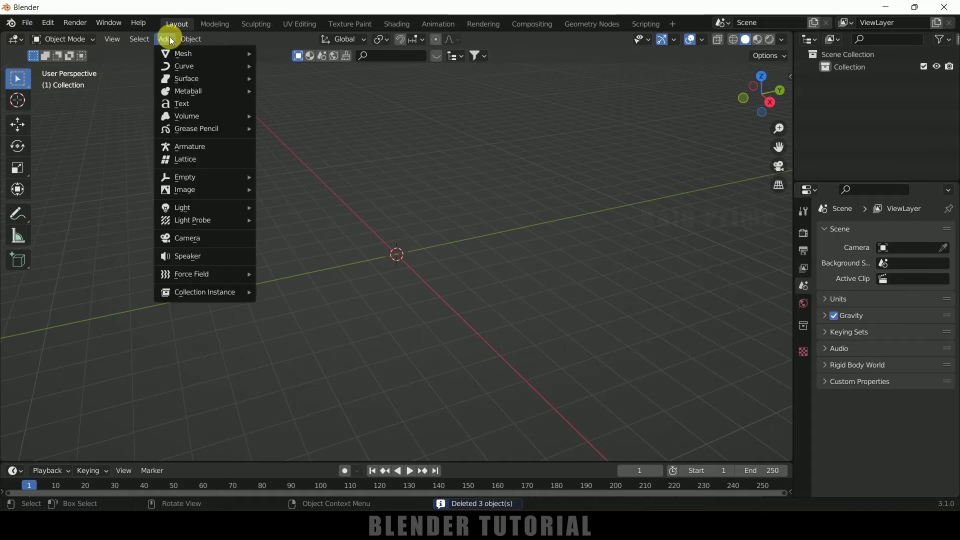
mouse_move(171, 53)
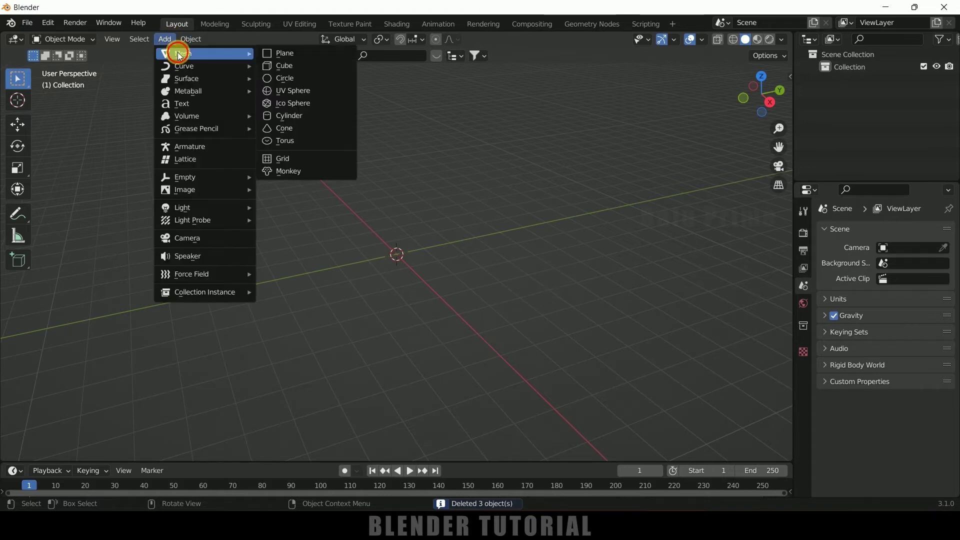
left_click(296, 93)
key("s")
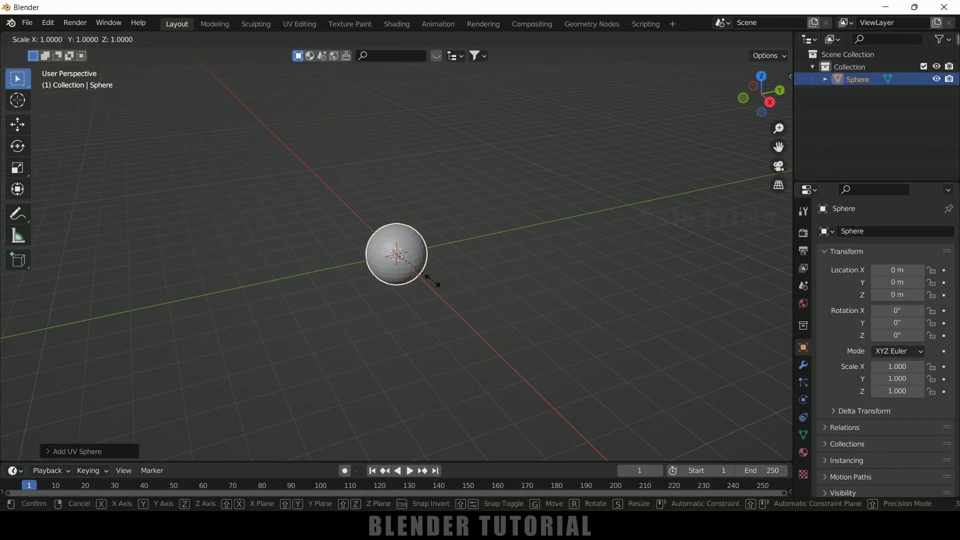
left_click(499, 297)
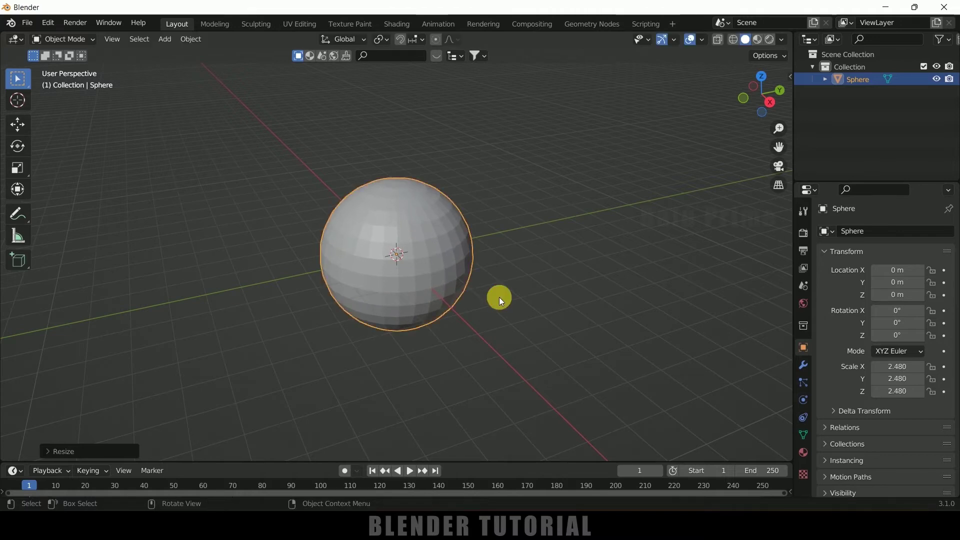
Raise the sphere to Z 2.5149 m so it rests on the grid.
key("KP_3")
left_click(17, 124)
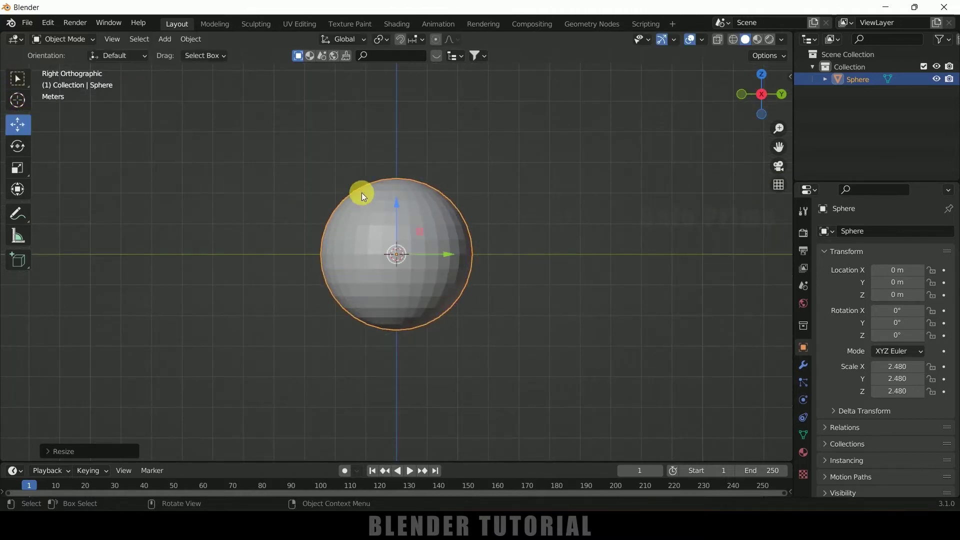
left_click_drag(399, 205, 399, 128)
middle_click_drag(296, 236, 384, 299)
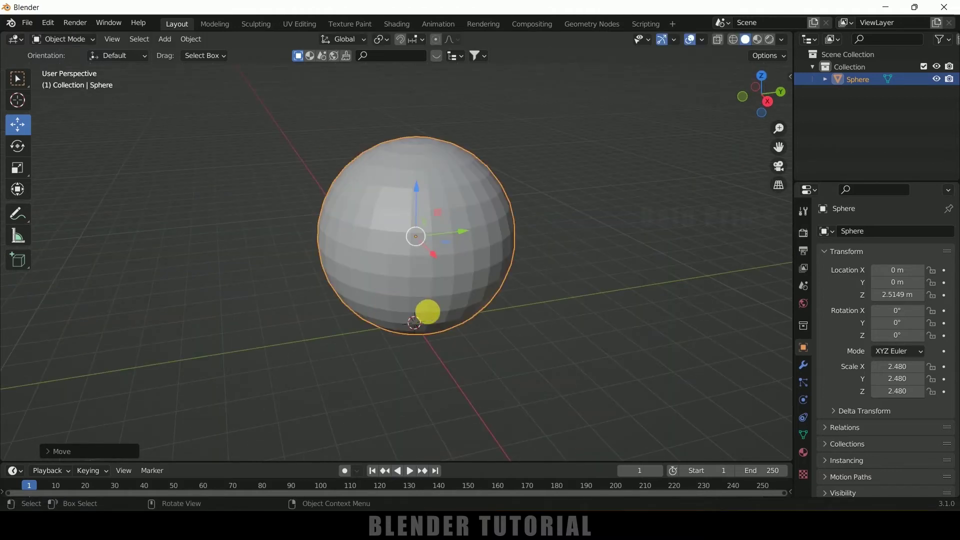
key("Tab")
Select the sphere's equator edge loop, try an extrusion, then undo it.
left_click(121, 42)
left_click(639, 268)
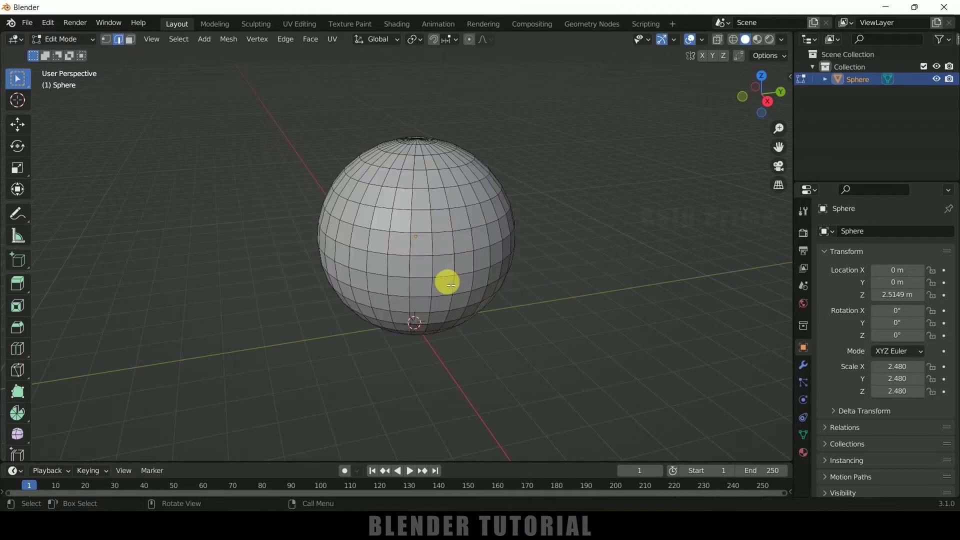
middle_click_drag(457, 286, 438, 229)
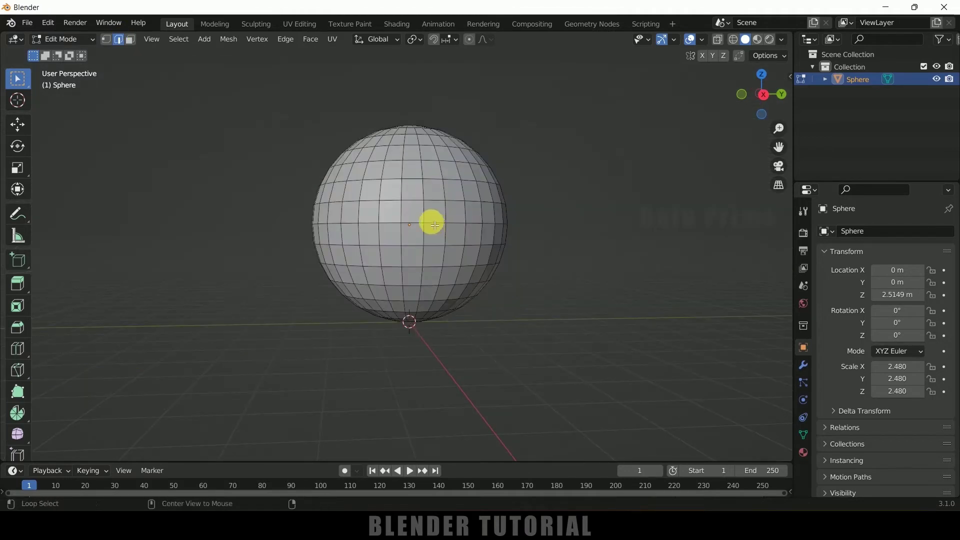
left_click(435, 225, "alt")
middle_click_drag(285, 268, 320, 284)
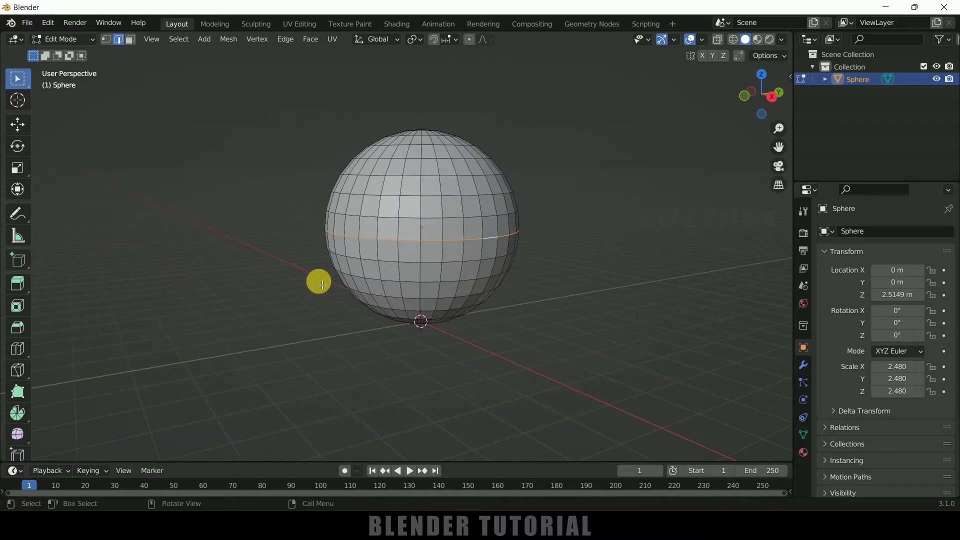
key("e")
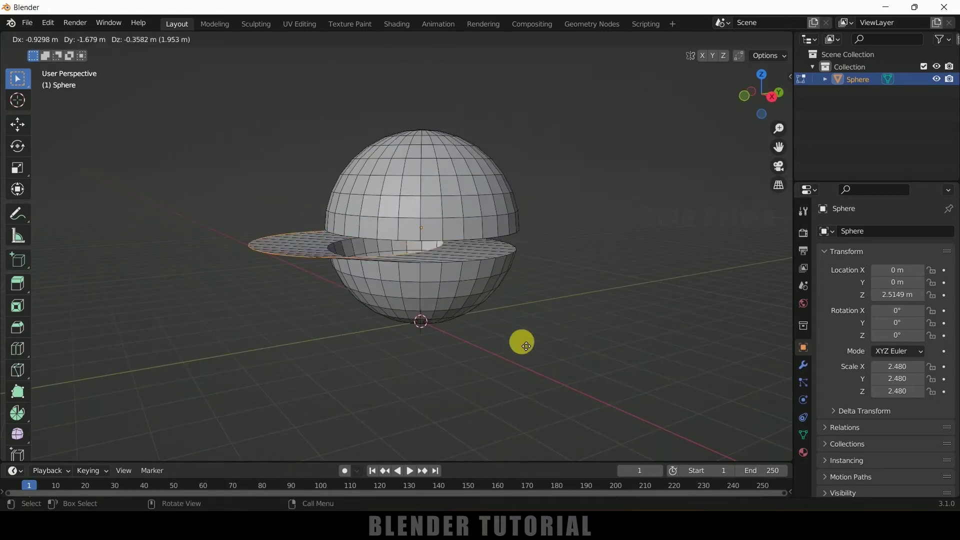
left_click(550, 346)
key("ctrl+z")
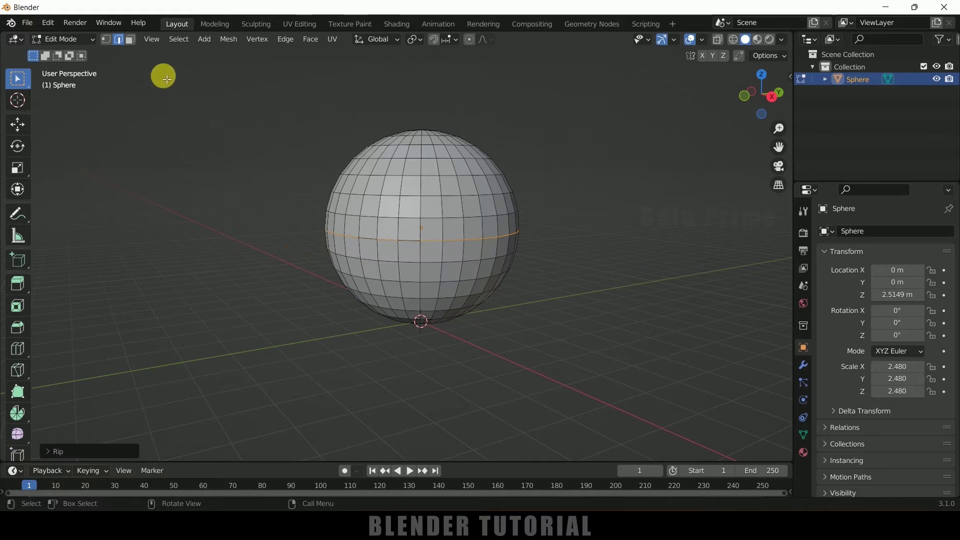
Select the upper hemisphere's faces with Ctrl+L and separate them into Sphere.001.
left_click(131, 40)
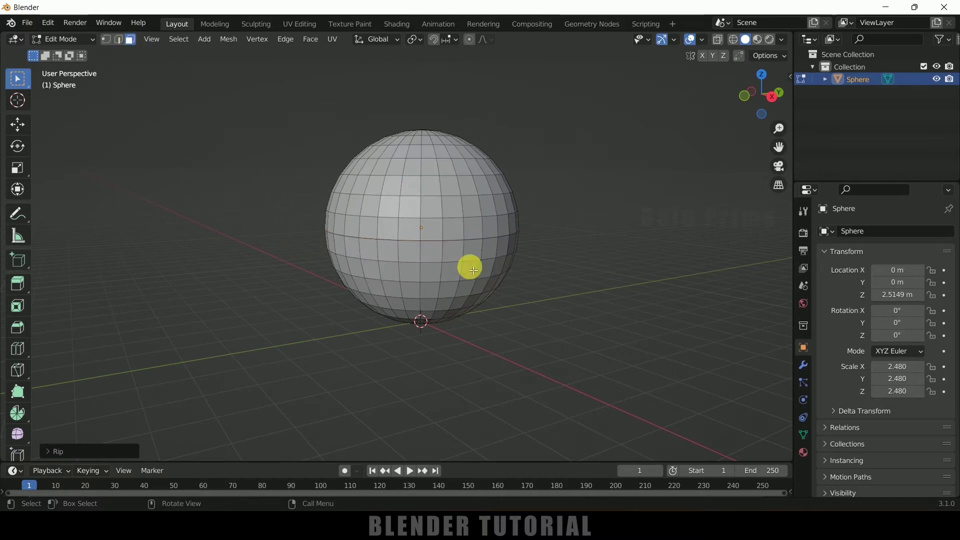
left_click(409, 233)
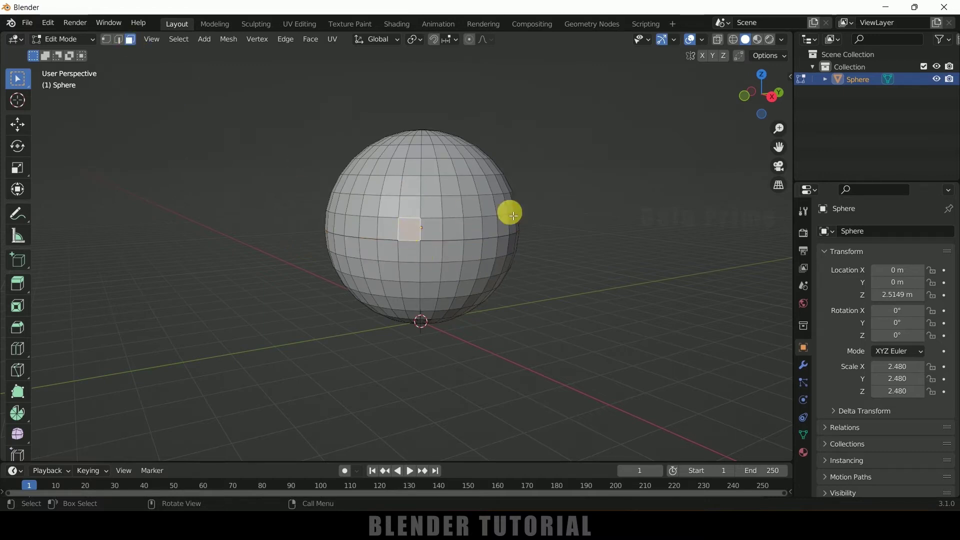
key("ctrl+l")
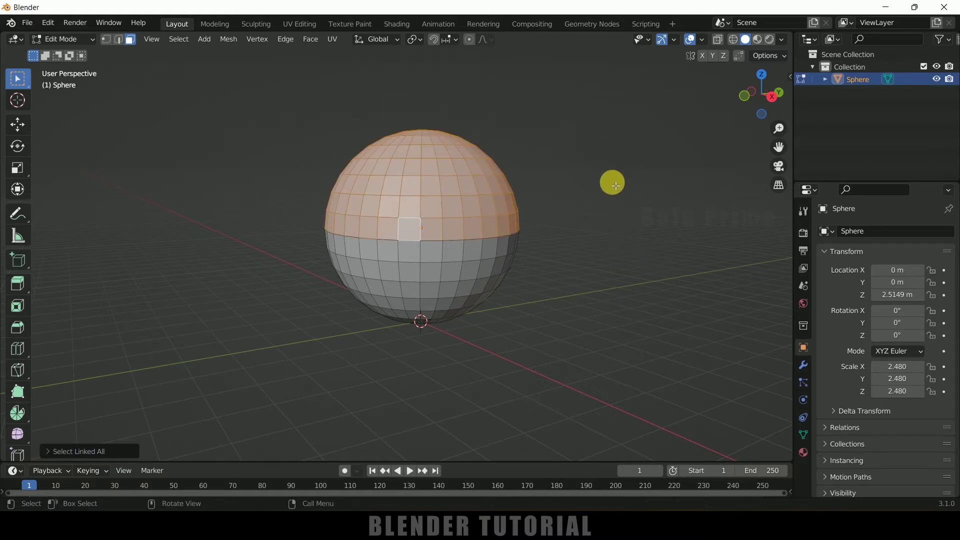
key("p")
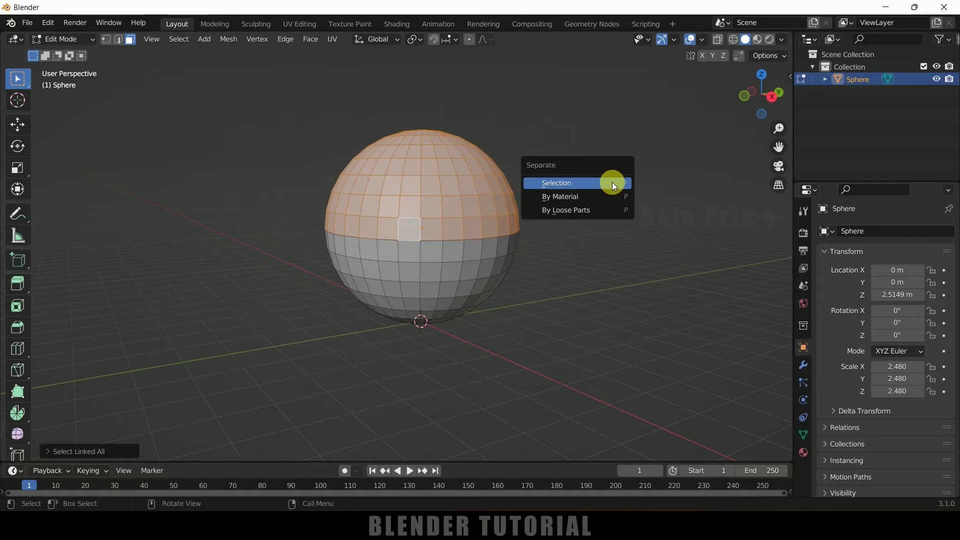
left_click(570, 183)
key("shift+space")
key("g")
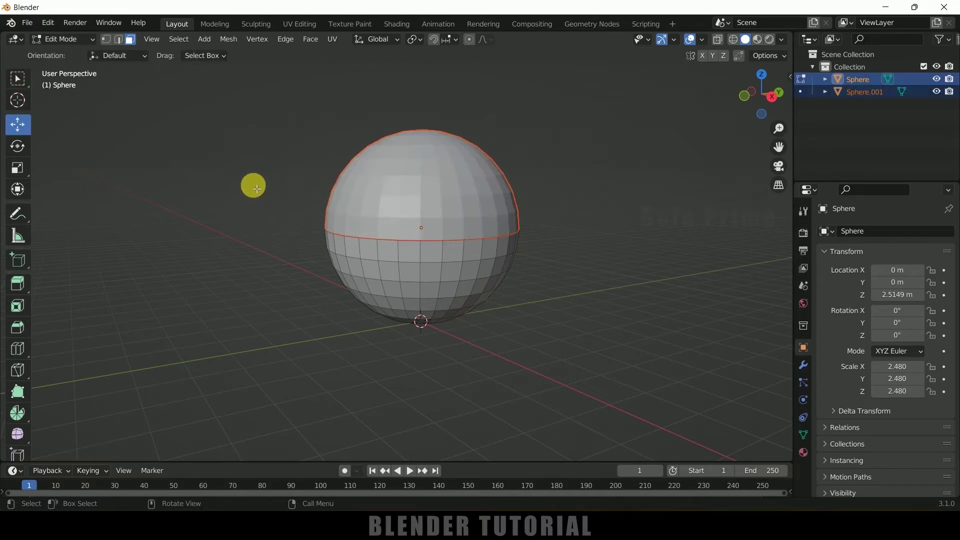
Lift Sphere.001 to Z 3.6292 m, opening a gap above the lower half.
key("Tab")
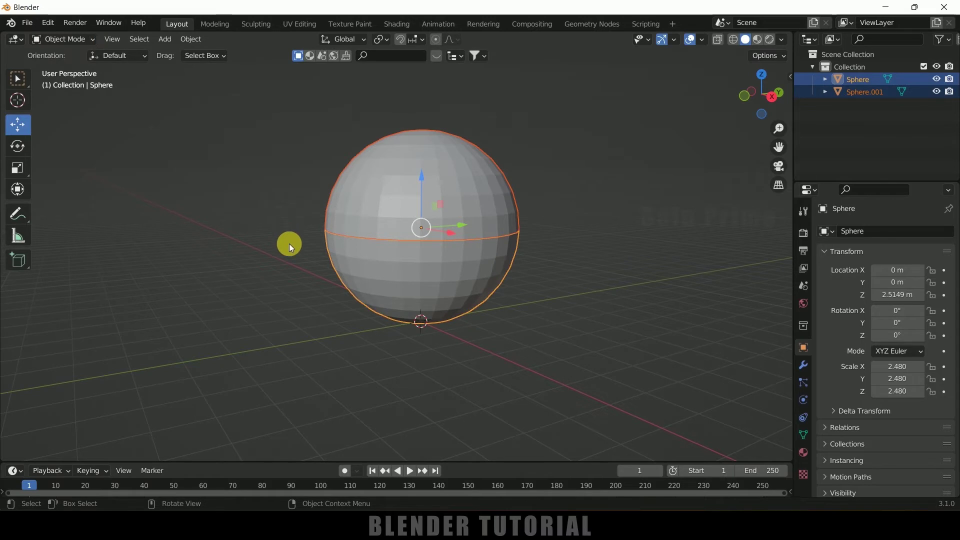
left_click(476, 274)
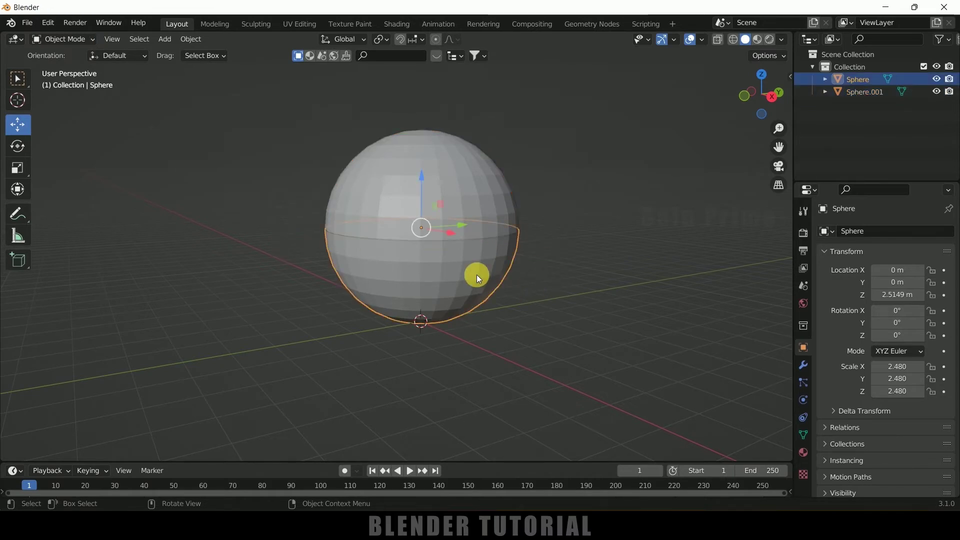
left_click(490, 174)
mouse_move(556, 251)
middle_mouse_down()
mouse_move(557, 229)
mouse_move(557, 242)
mouse_move(550, 235)
middle_mouse_up()
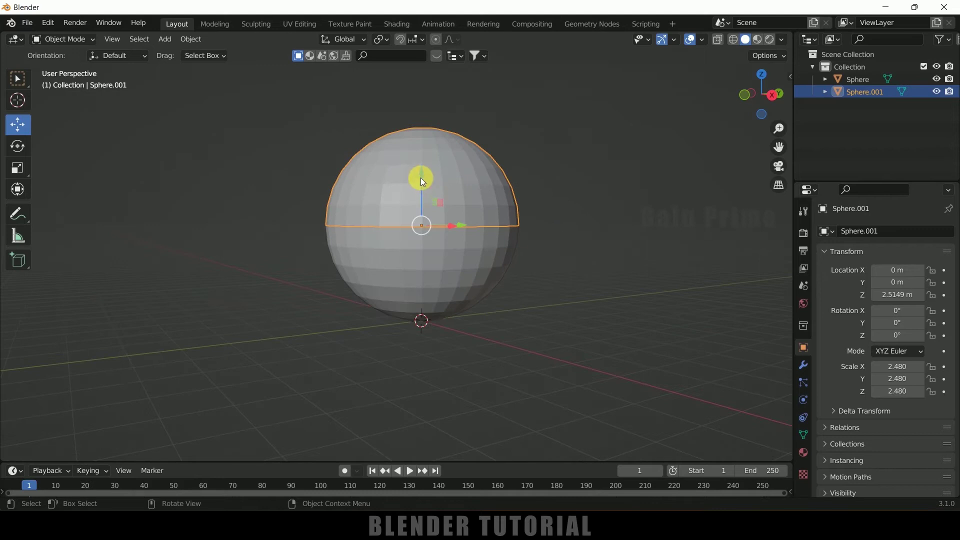
left_click_drag(421, 175, 550, 230)
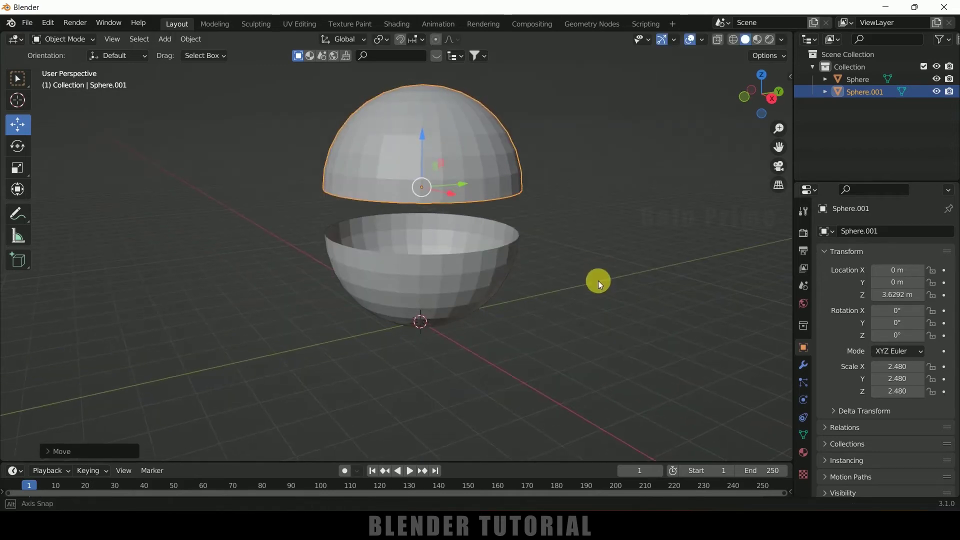
middle_click_drag(596, 253, 577, 259)
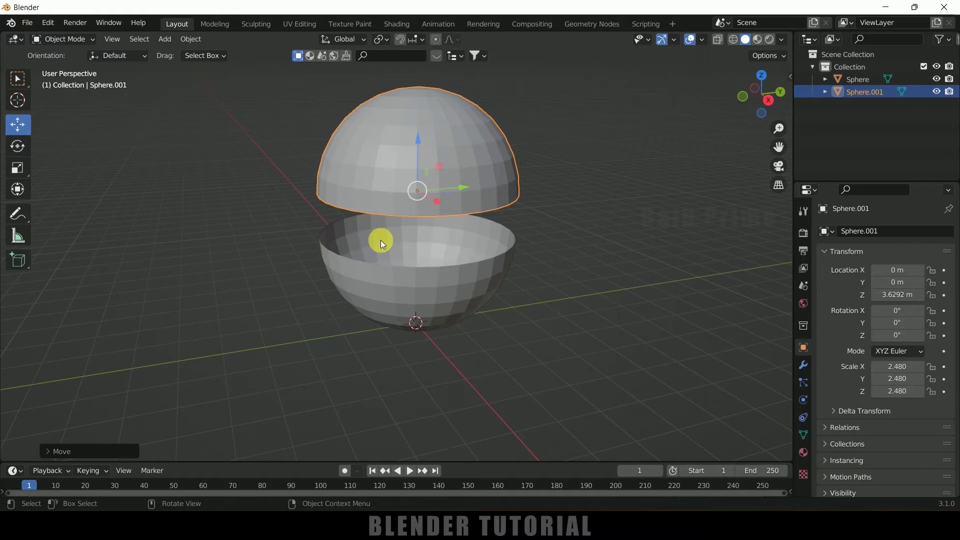
middle_click_drag(489, 289, 495, 230)
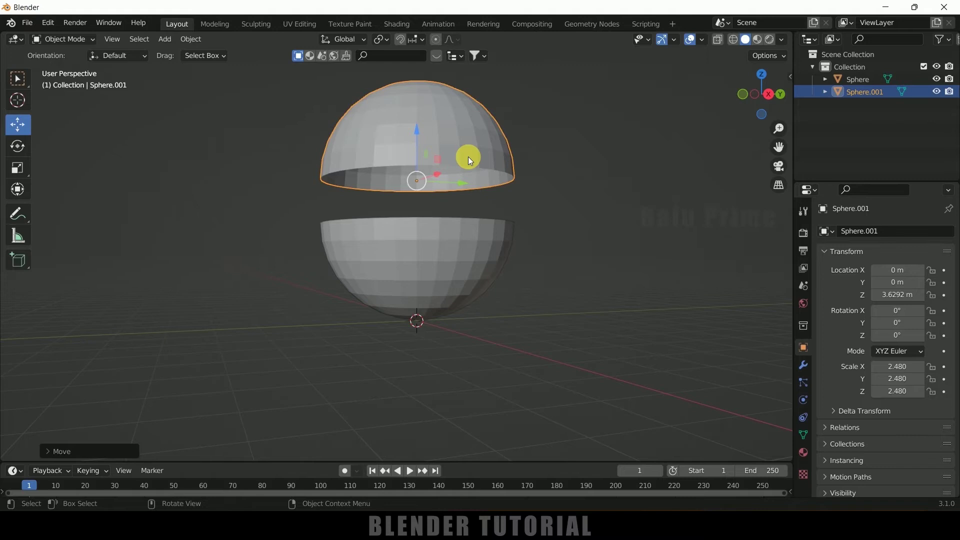
key("Tab")
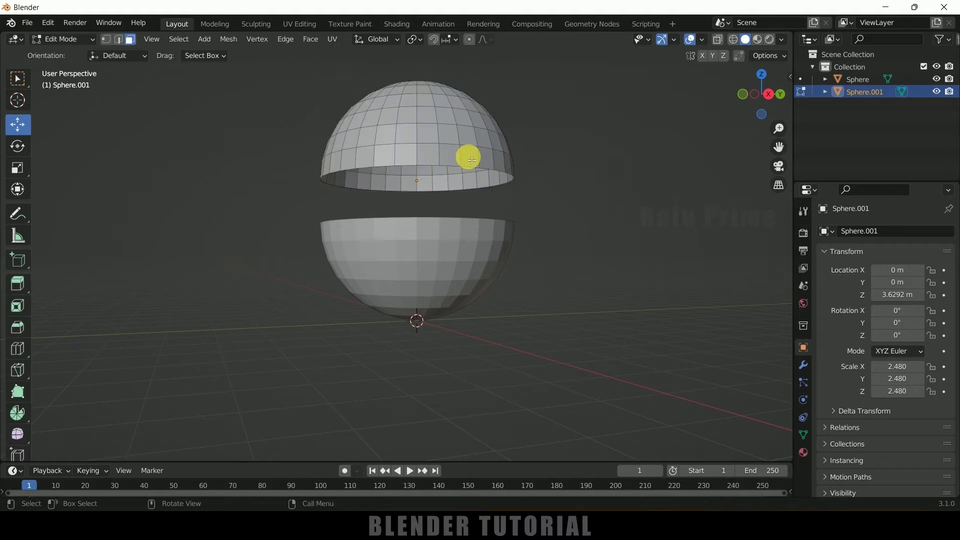
Shrink the upper hemisphere's rim loop inward and fill its opening with a face.
left_click(119, 40)
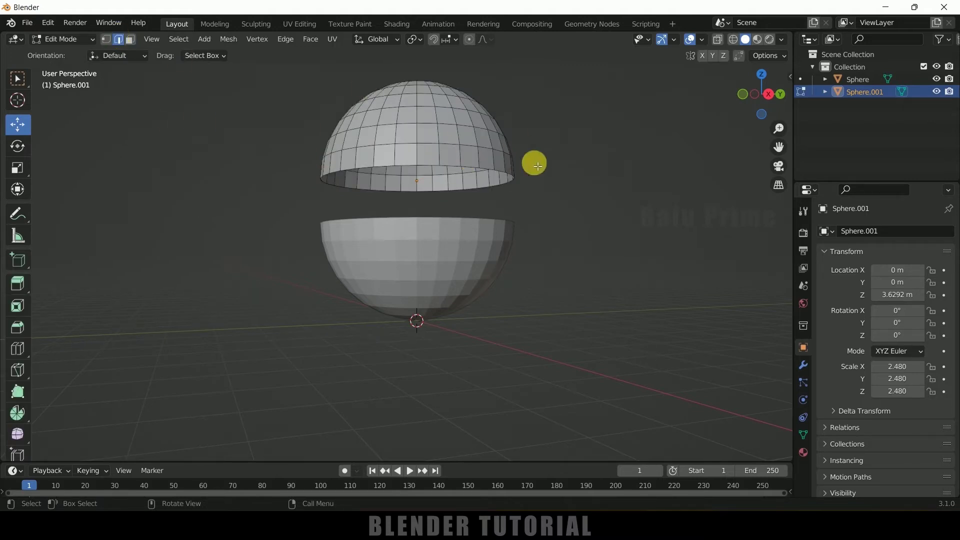
left_click(431, 166, "alt")
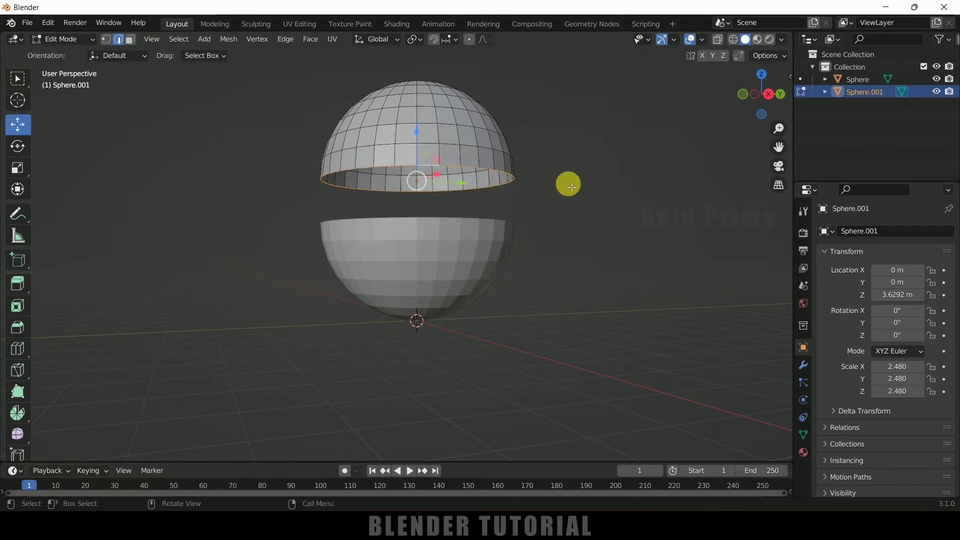
key("s")
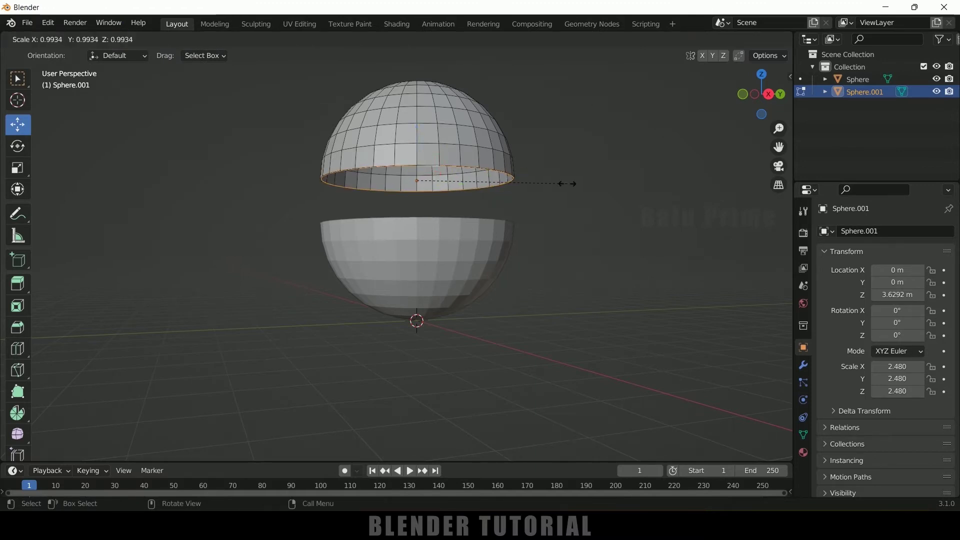
left_click(495, 175)
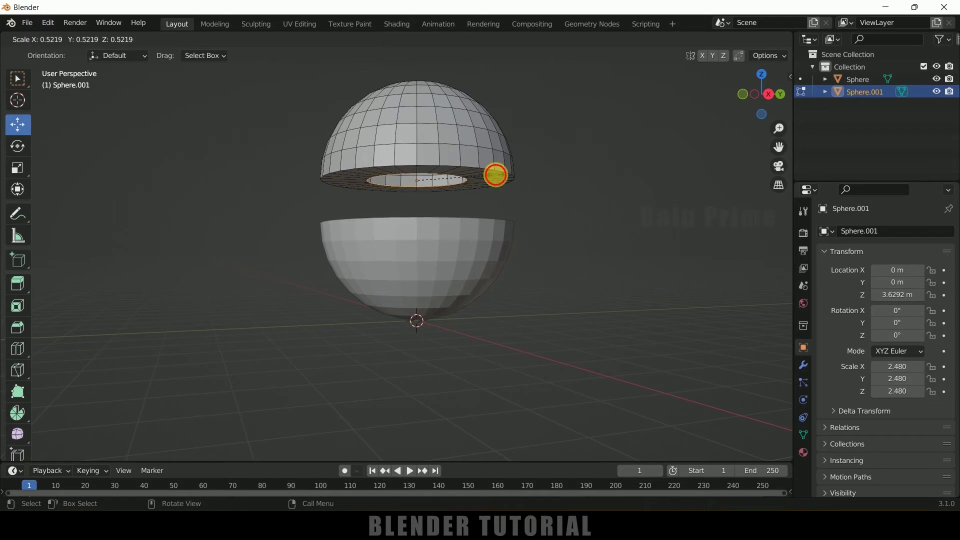
mouse_move(521, 186)
middle_mouse_down()
mouse_move(521, 165)
mouse_move(516, 178)
middle_mouse_up()
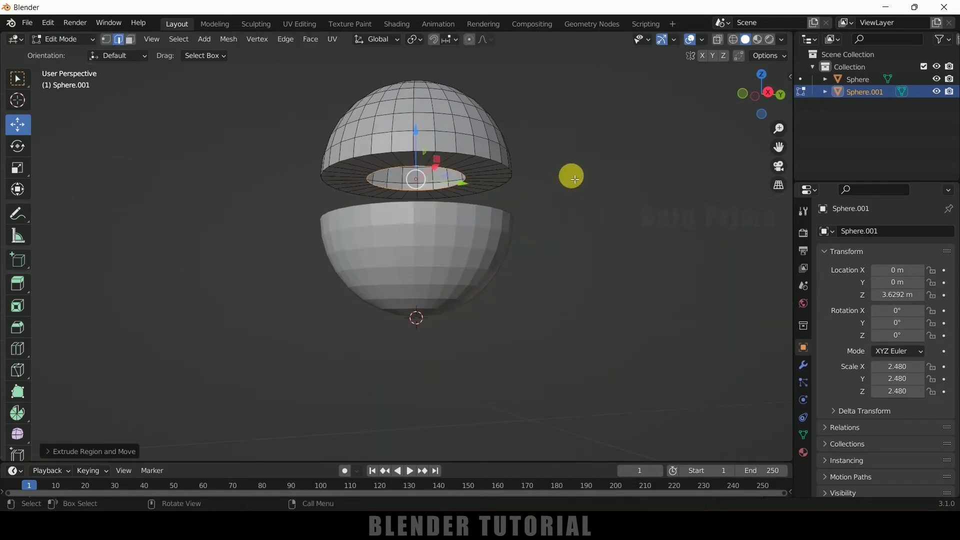
key("f")
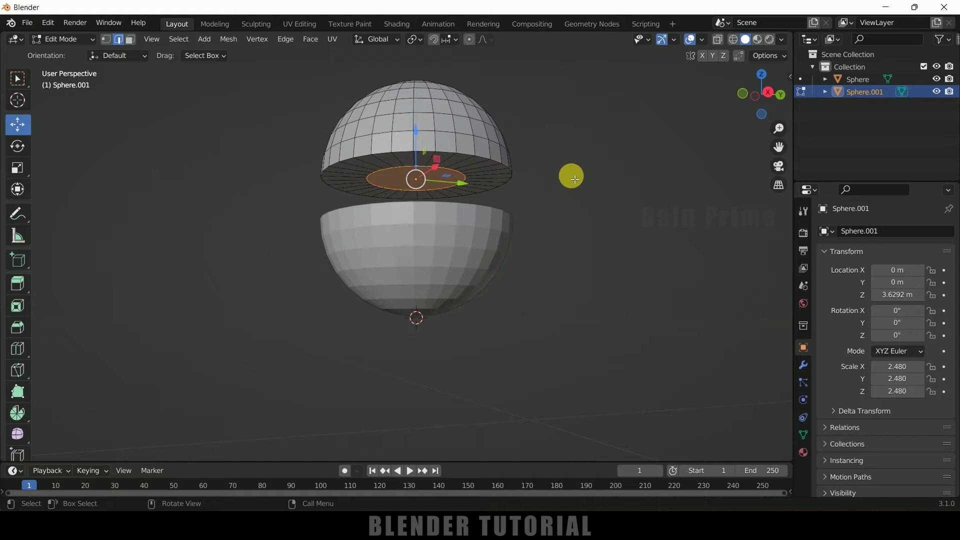
key("Tab")
middle_click_drag(569, 176, 563, 235)
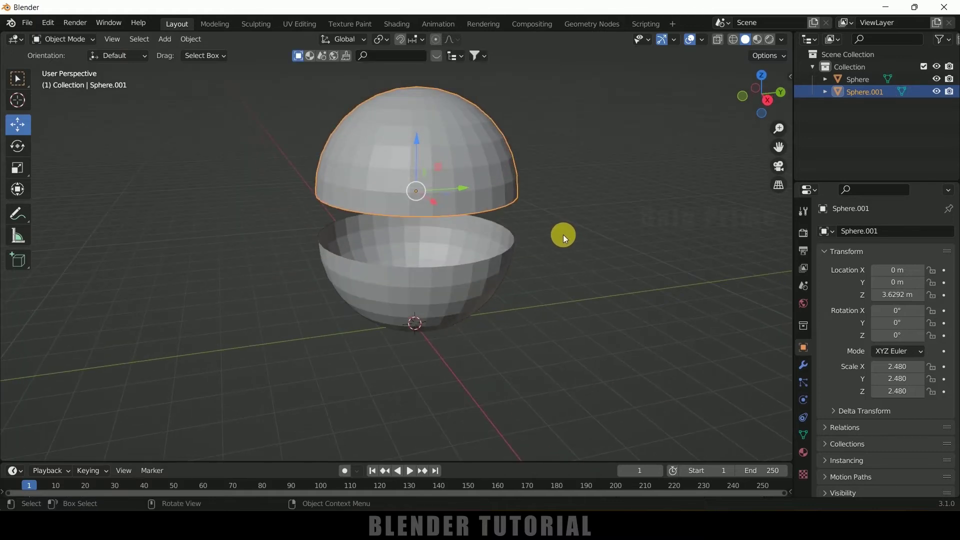
Shrink the bottom bowl's rim edge loop inward and fill it with a flat cap.
left_click(467, 281)
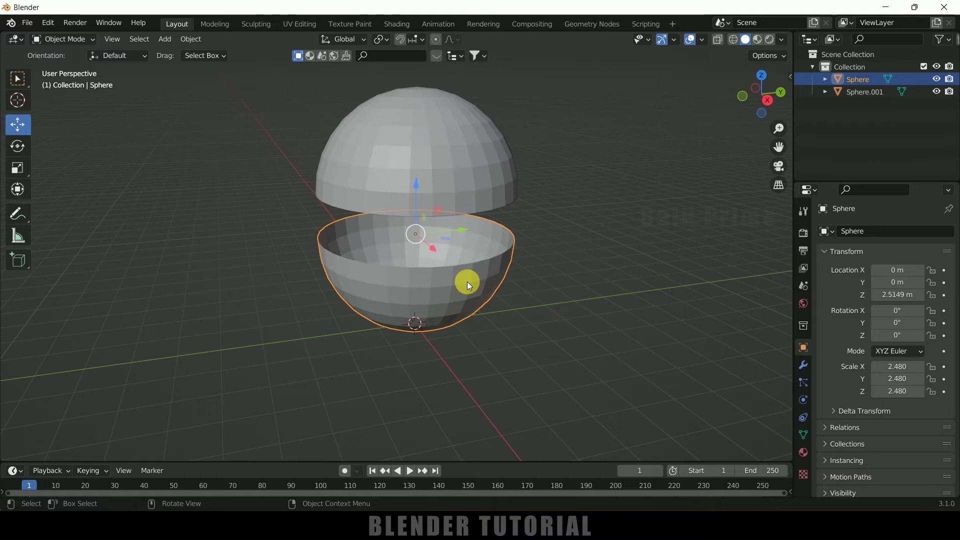
key("Tab")
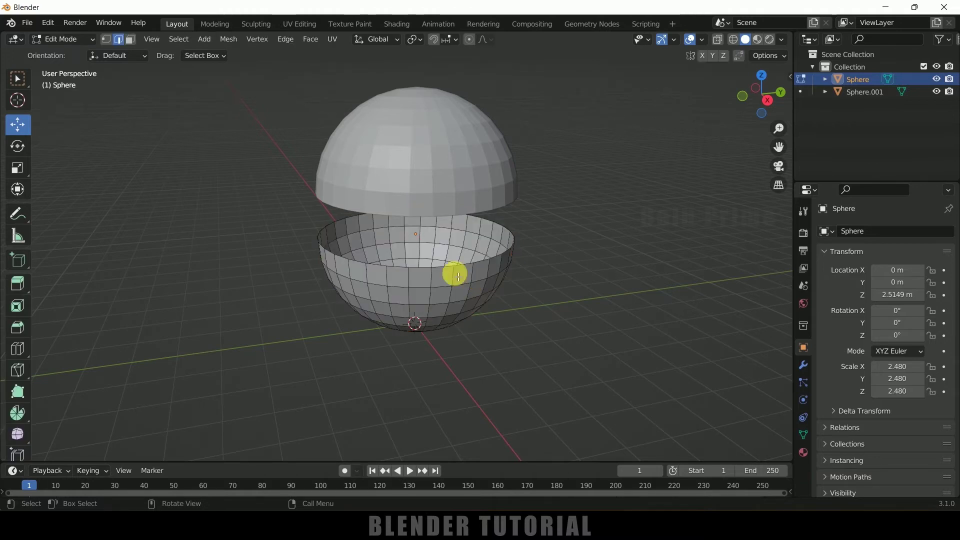
left_click(121, 41)
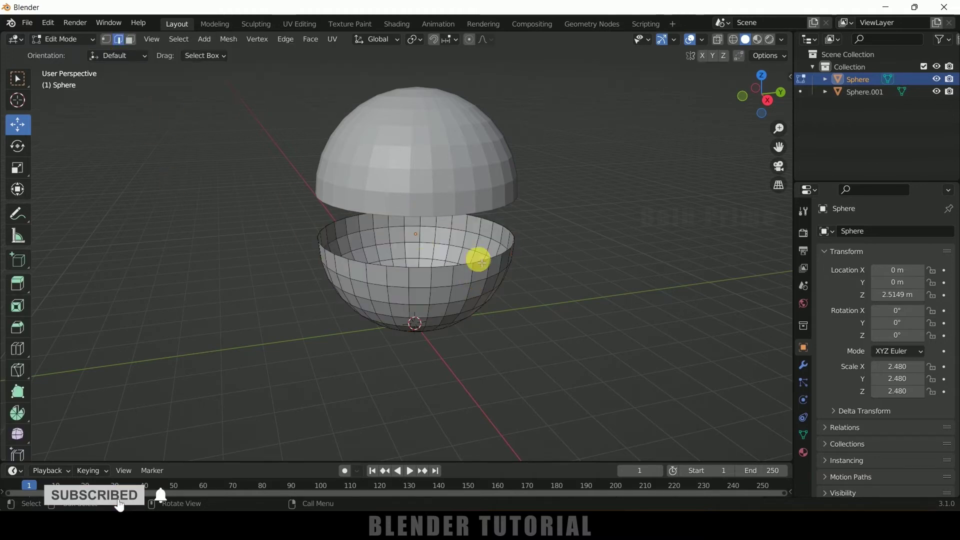
left_click(443, 269, "alt")
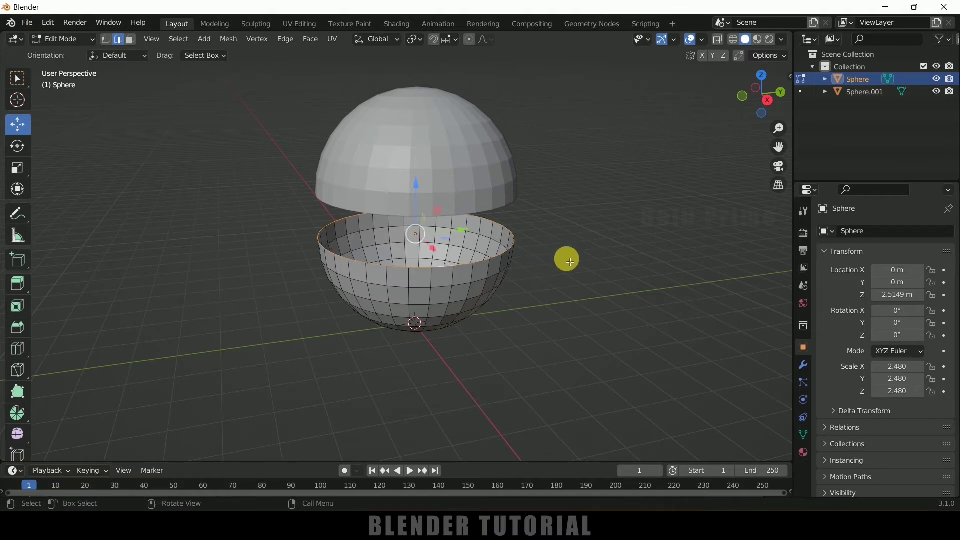
key("s")
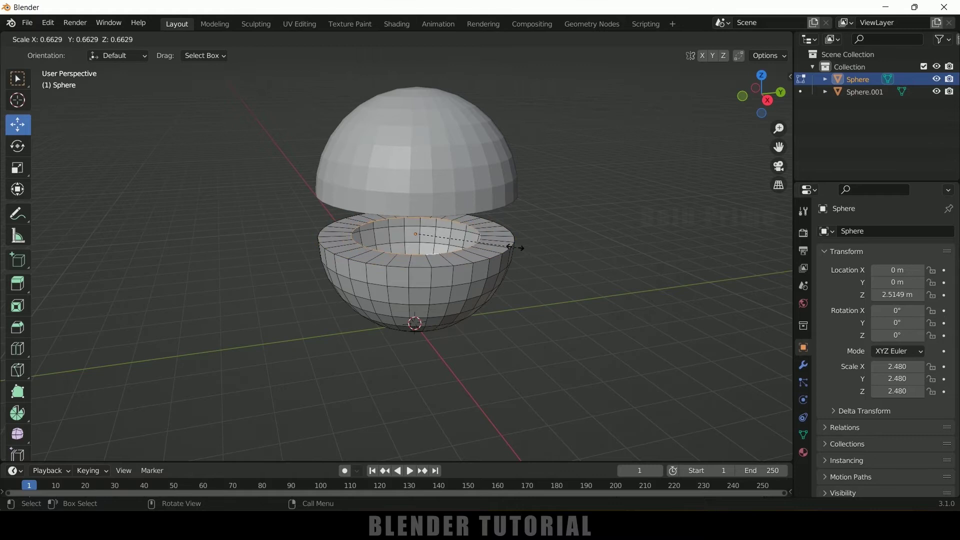
left_click(491, 243)
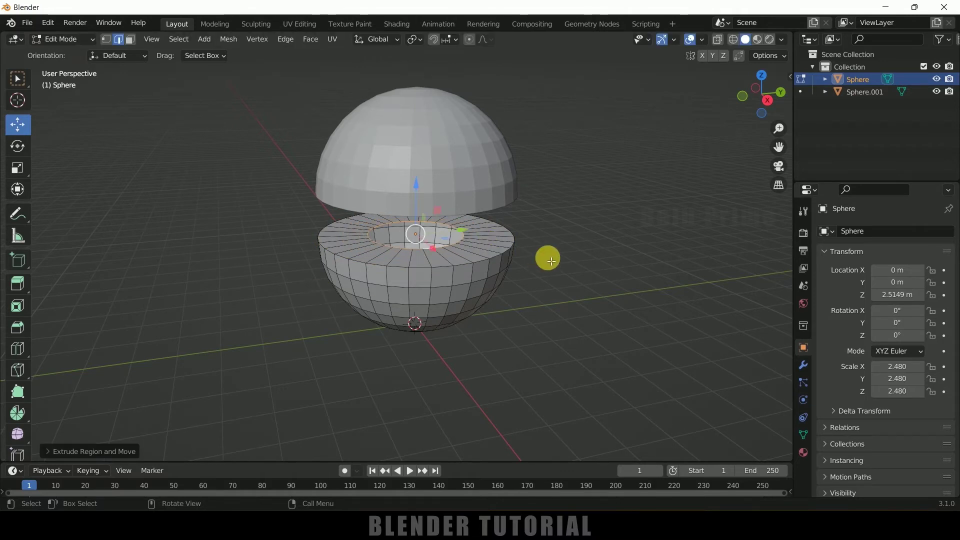
key("f")
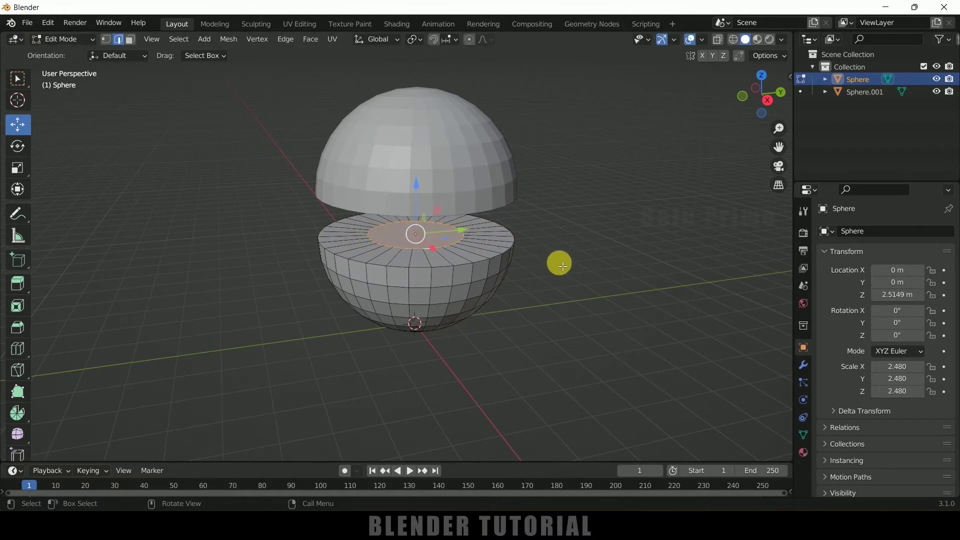
key("Tab")
middle_click_drag(532, 299, 484, 175)
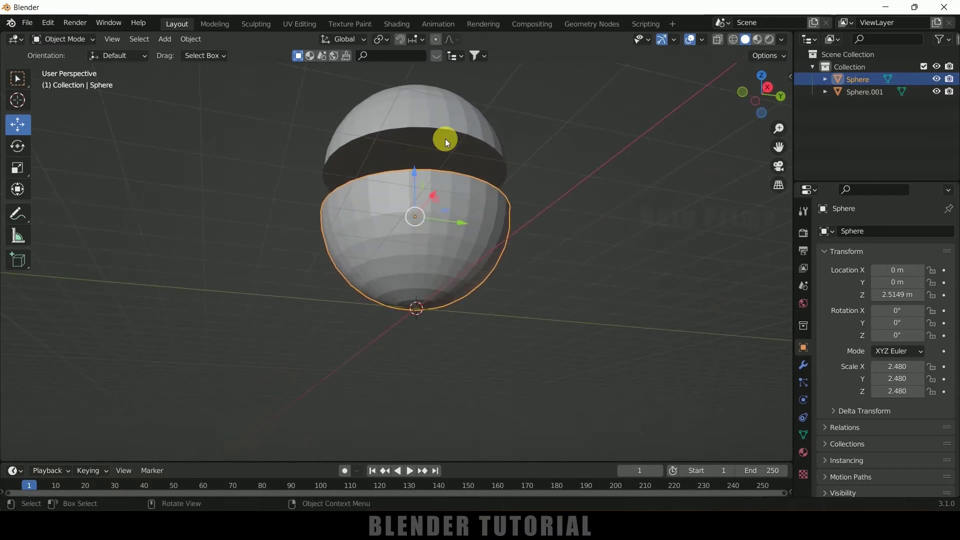
Move Sphere.001 down along Z to 2.5234 m onto the bottom half.
key("KP_3")
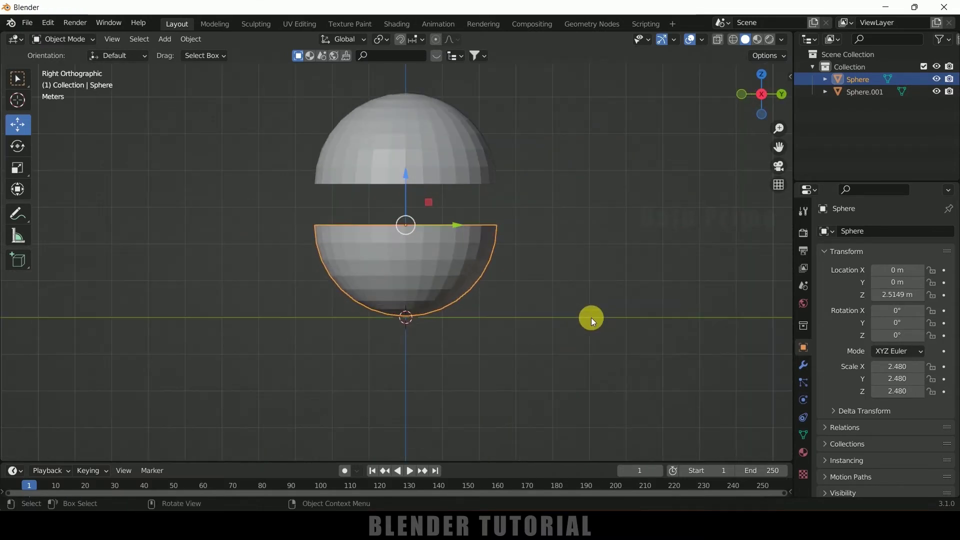
left_click(490, 179)
scroll(502, 200, "up", 2)
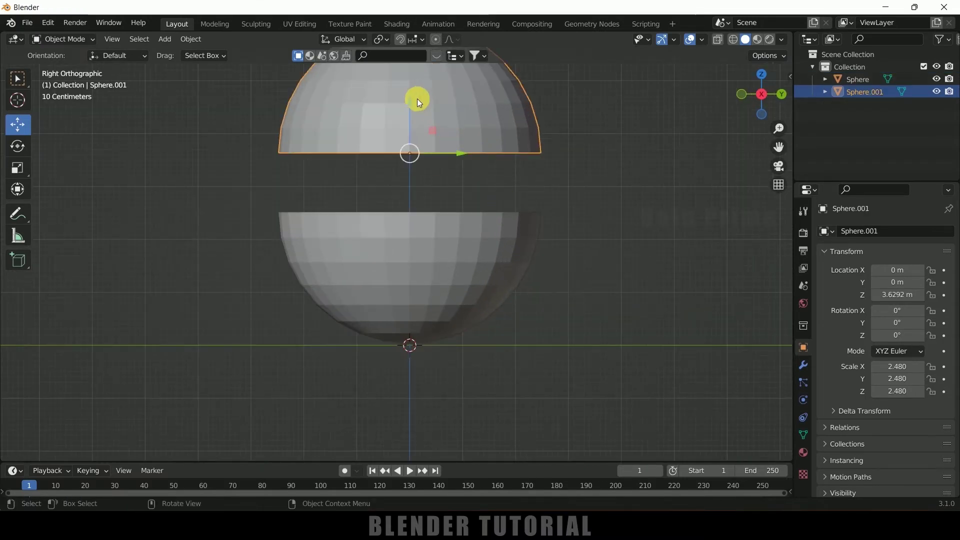
key("g")
key("z")
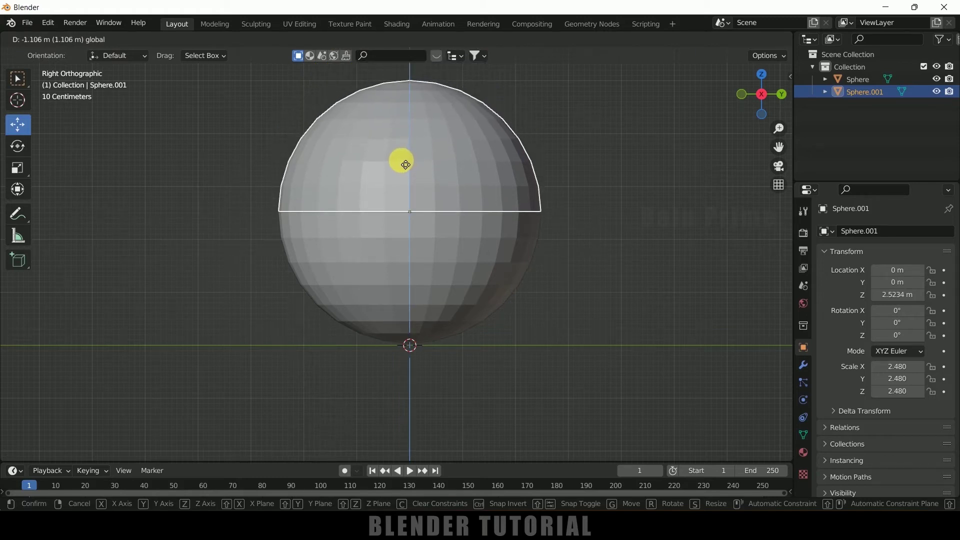
left_click(403, 161)
scroll(476, 263, "up", 3)
scroll(478, 265, "down", 5)
middle_click_drag(479, 265, 545, 262)
key("Tab")
scroll(536, 242, "up", 2)
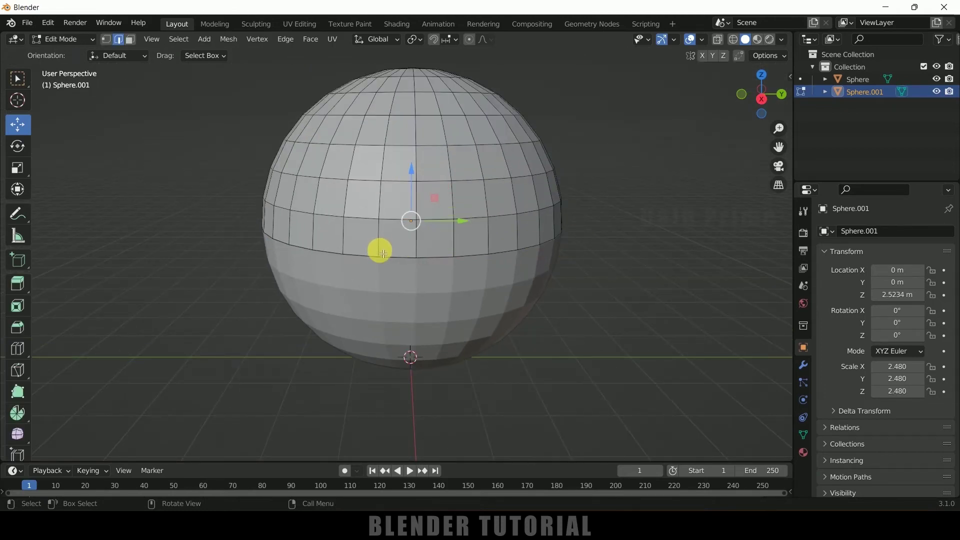
Add a loop cut on the top hemisphere close to the seam.
key("ctrl+r")
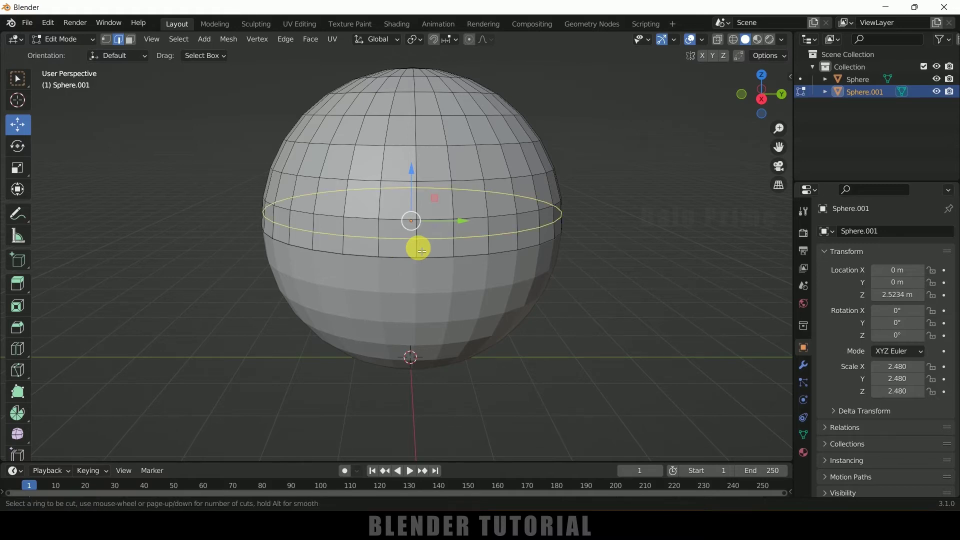
left_click(418, 247)
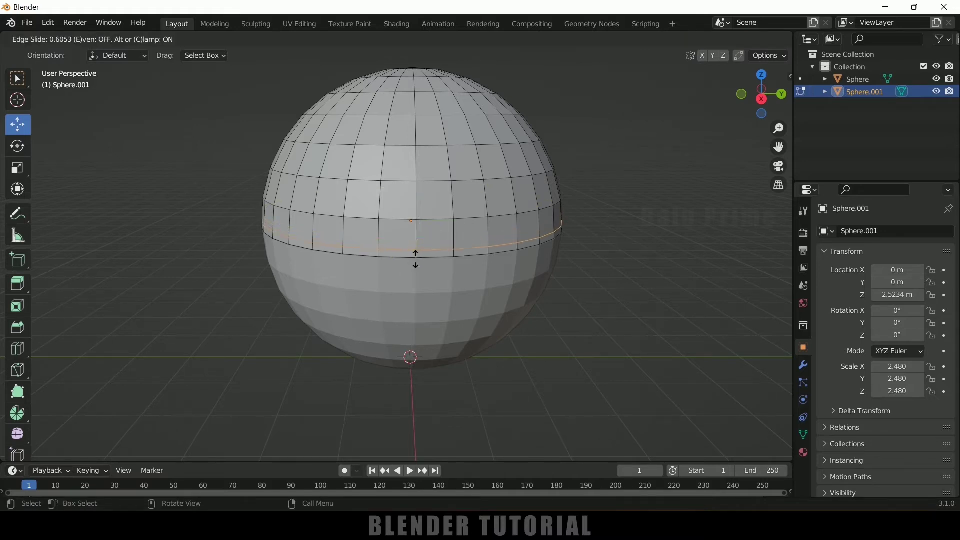
left_click(412, 265)
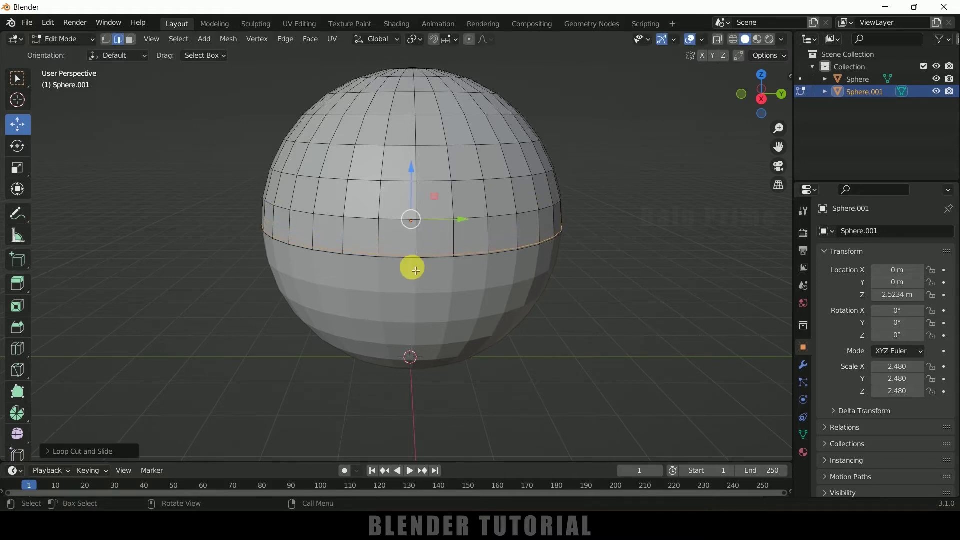
scroll(414, 271, "up", 4)
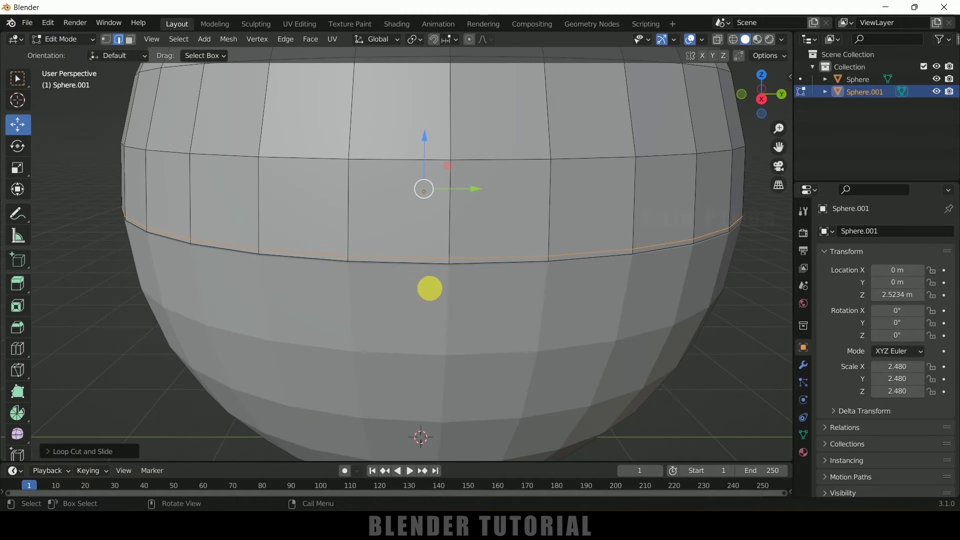
key("Tab")
Add a loop cut on the bottom hemisphere just below the seam.
left_click(447, 298)
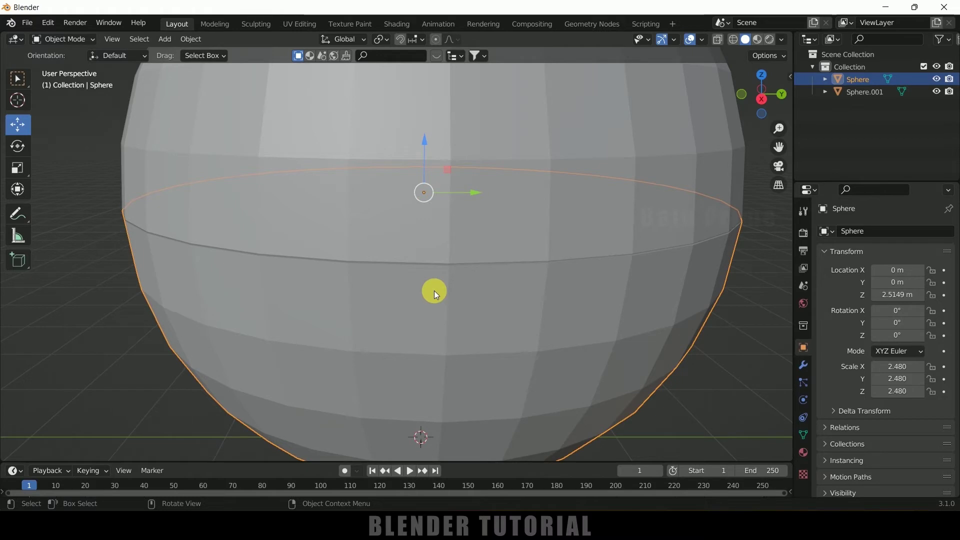
key("Tab")
key("ctrl+r")
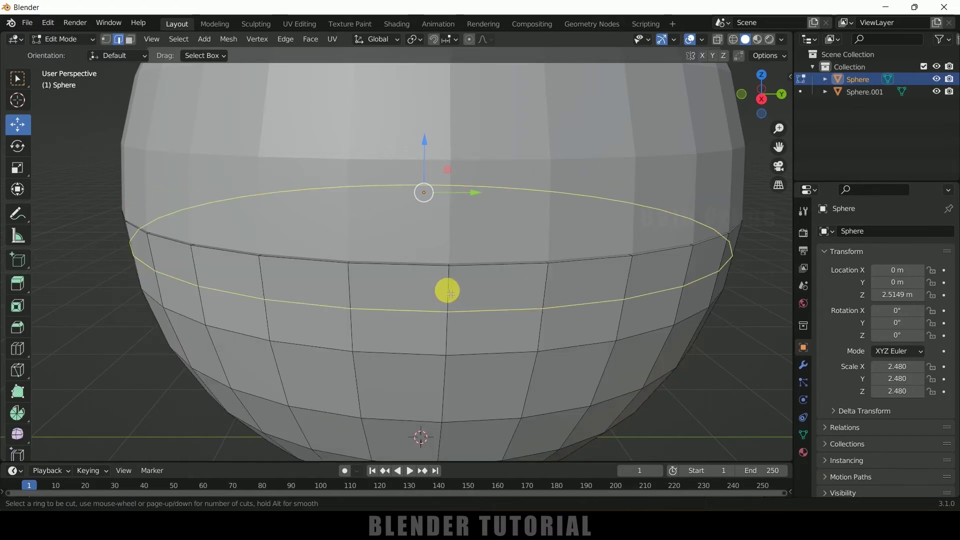
left_click(446, 286)
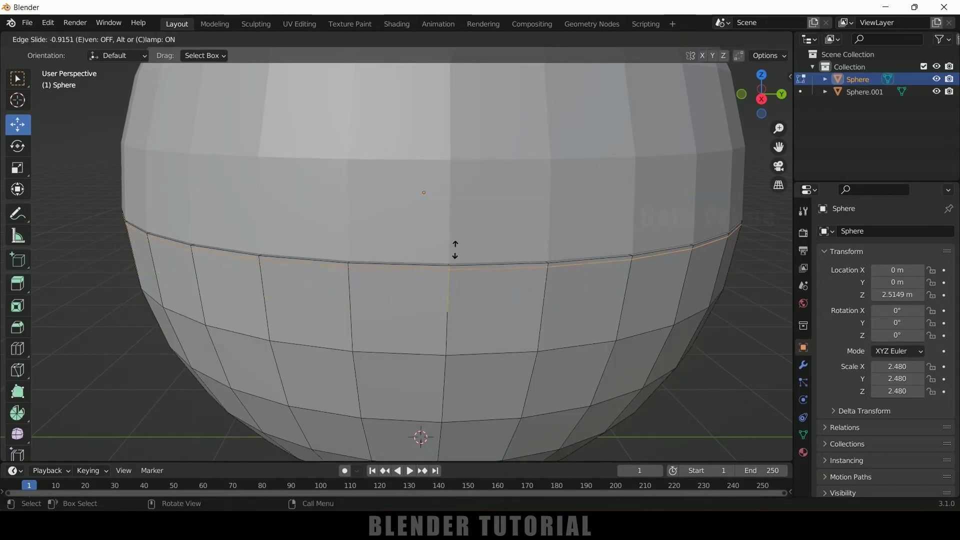
left_click(454, 249)
key("Tab")
scroll(478, 272, "down", 3)
scroll(479, 272, "down", 2)
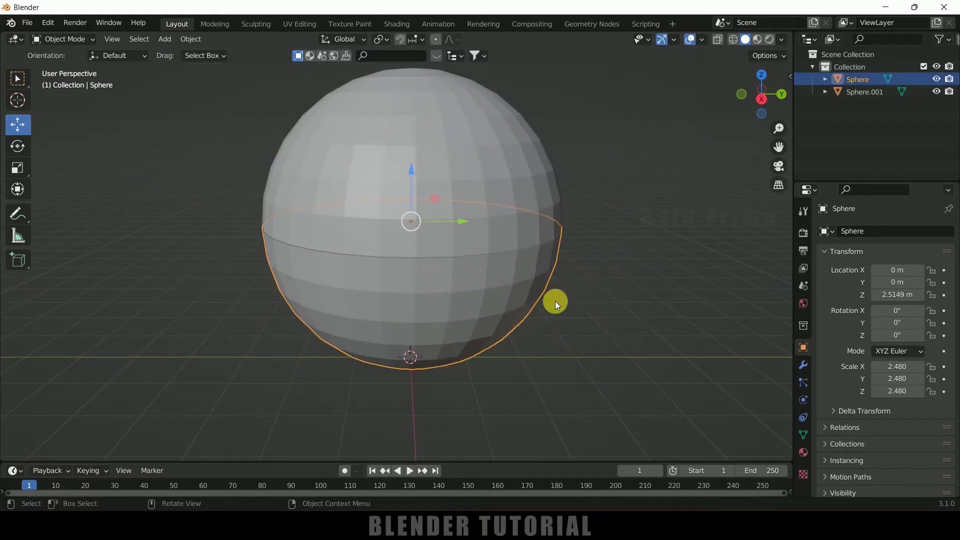
Give the bottom hemisphere a Subdivision Surface modifier at viewport level 2 and smooth shading.
left_click(803, 365)
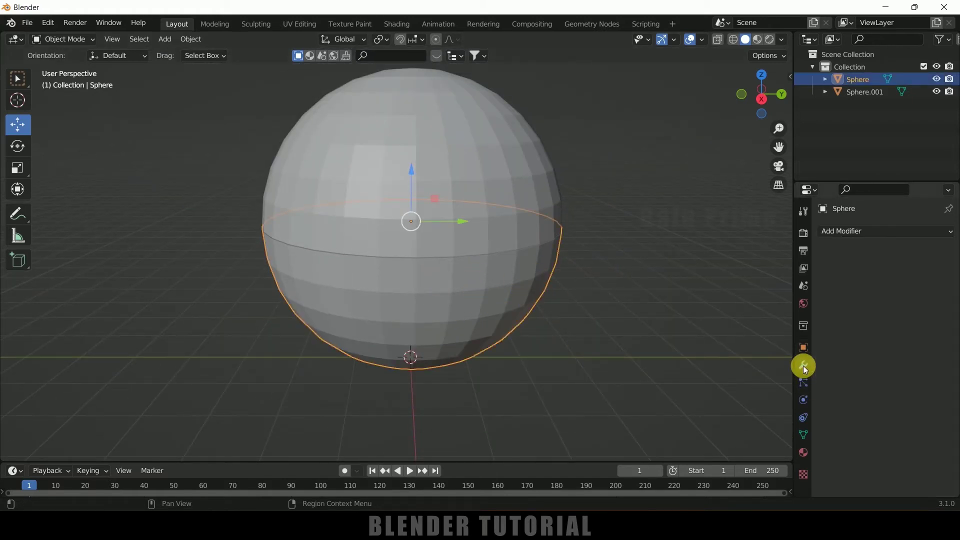
left_click(848, 235)
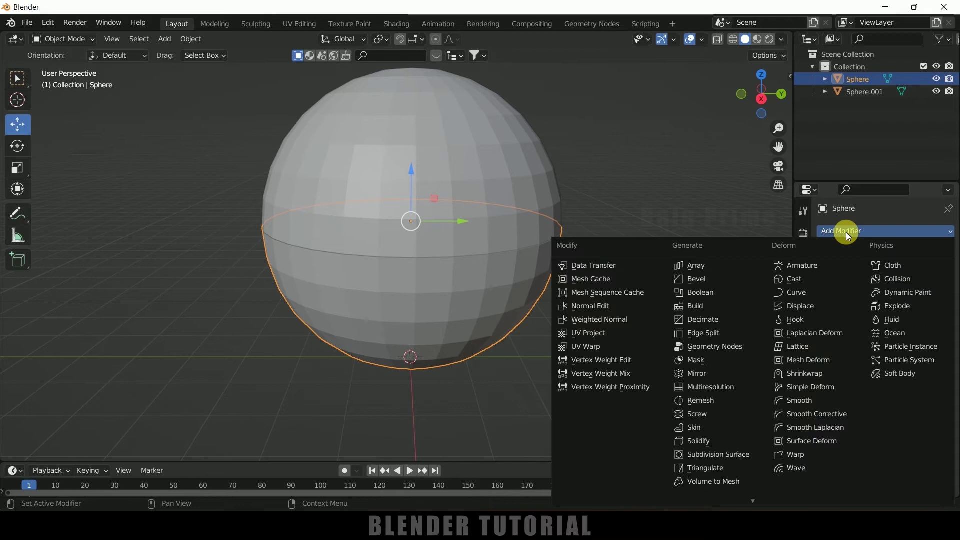
left_click(718, 455)
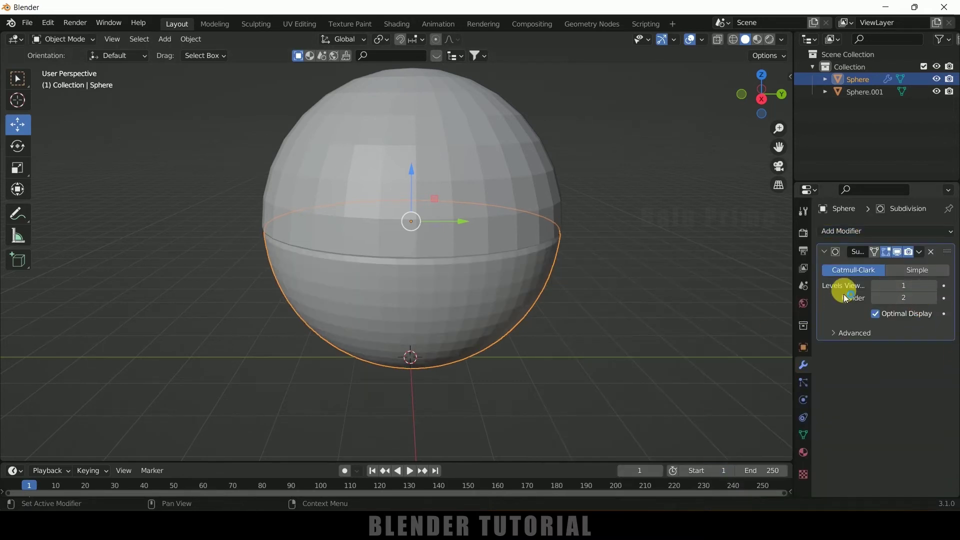
left_click(932, 286)
right_click(457, 288)
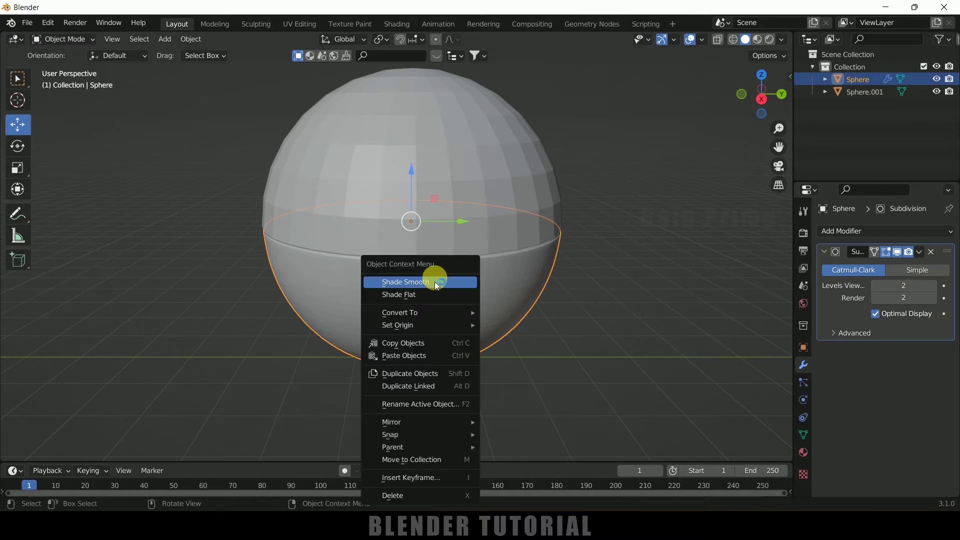
left_click(437, 283)
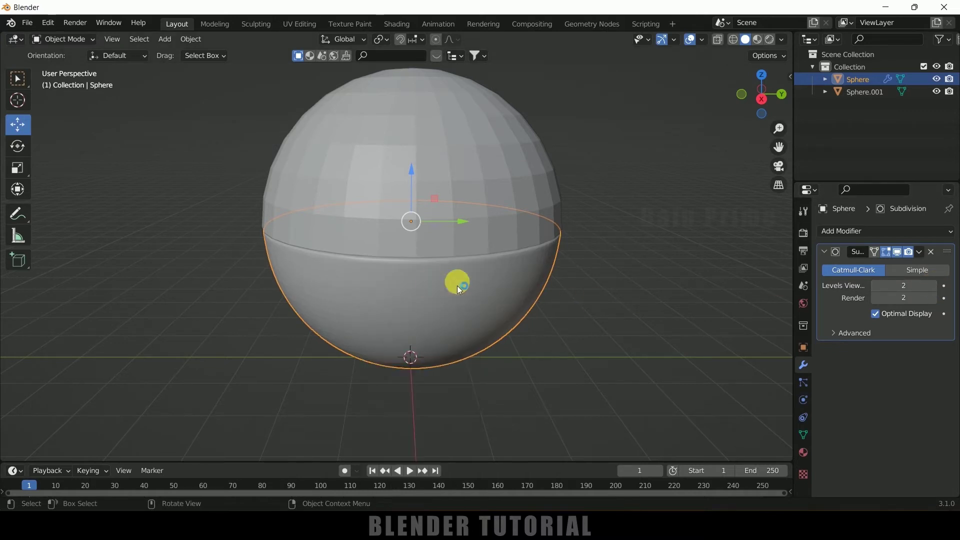
Give the top hemisphere a Subdivision Surface modifier at viewport level 2 and smooth shading.
left_click(499, 168)
left_click(857, 232)
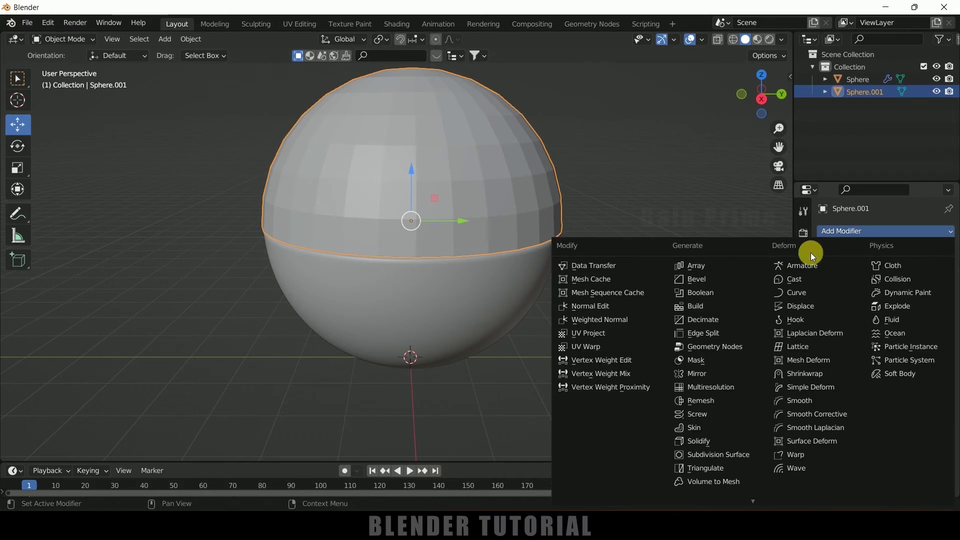
left_click(716, 453)
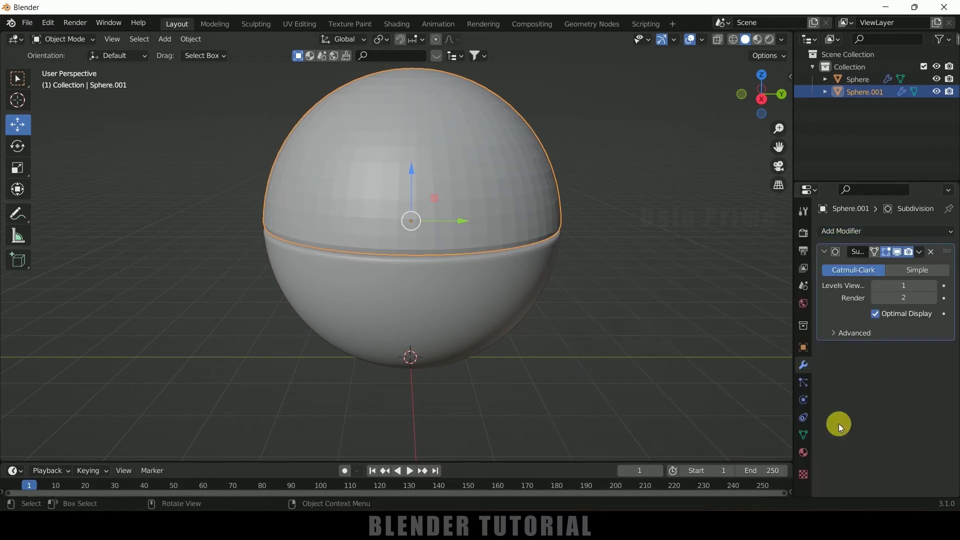
left_click(934, 286)
right_click(485, 164)
left_click(485, 163)
middle_click_drag(517, 211, 634, 349)
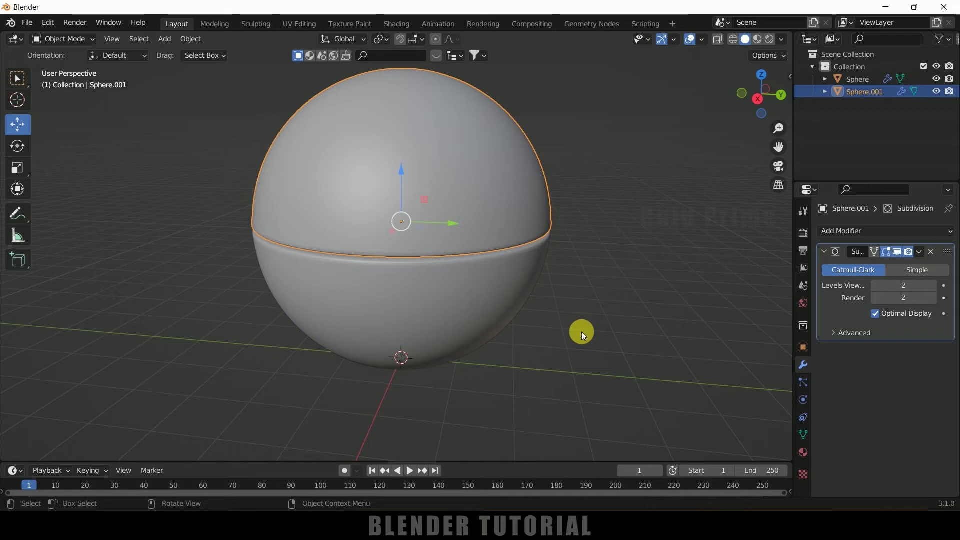
key("KP_3")
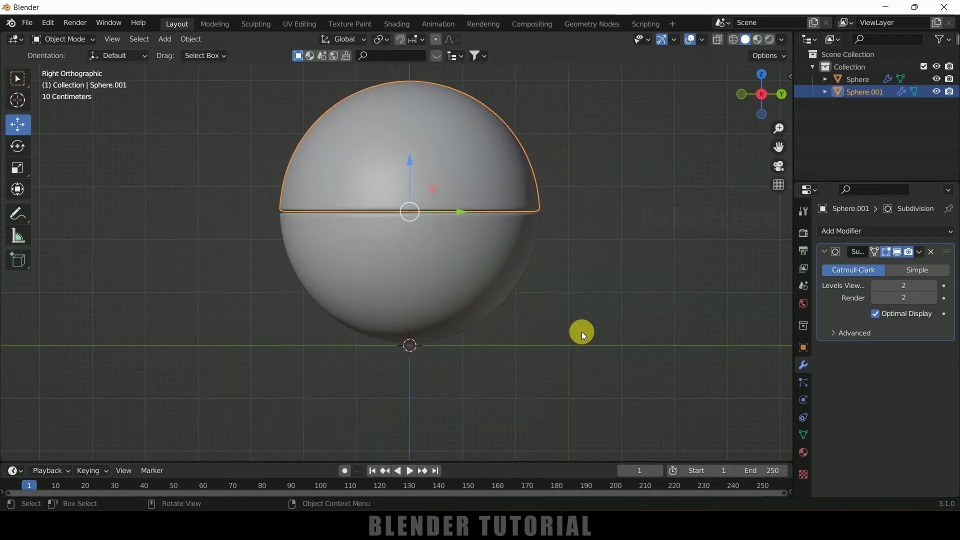
Lower the upper hemisphere slightly along Z to 2.476 m.
left_click(574, 197)
left_click(484, 185)
scroll(505, 220, "up", 6)
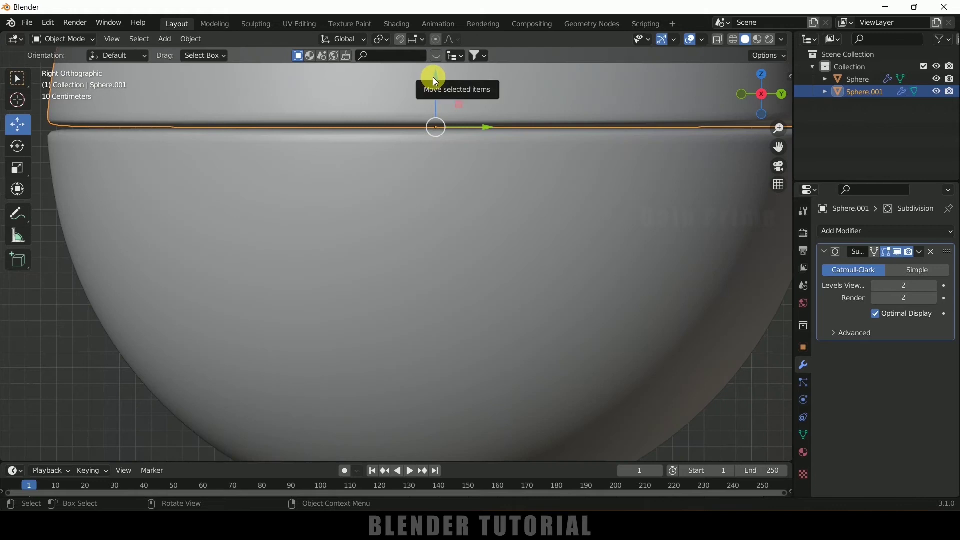
left_click_drag(434, 78, 428, 85)
scroll(424, 200, "down", 3)
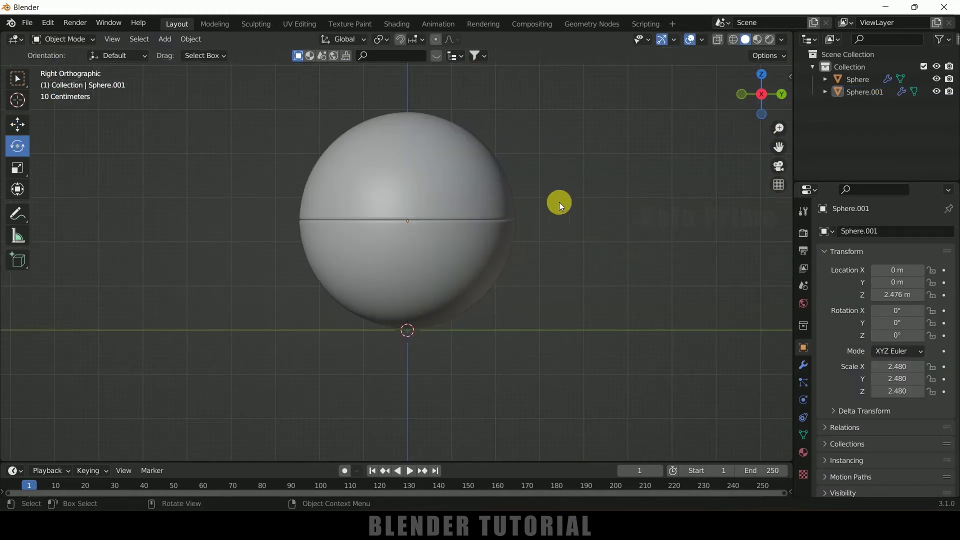
Insert a rotation keyframe for Sphere.001 on frame 1.
left_click(463, 179)
left_click(18, 125)
left_click(18, 146)
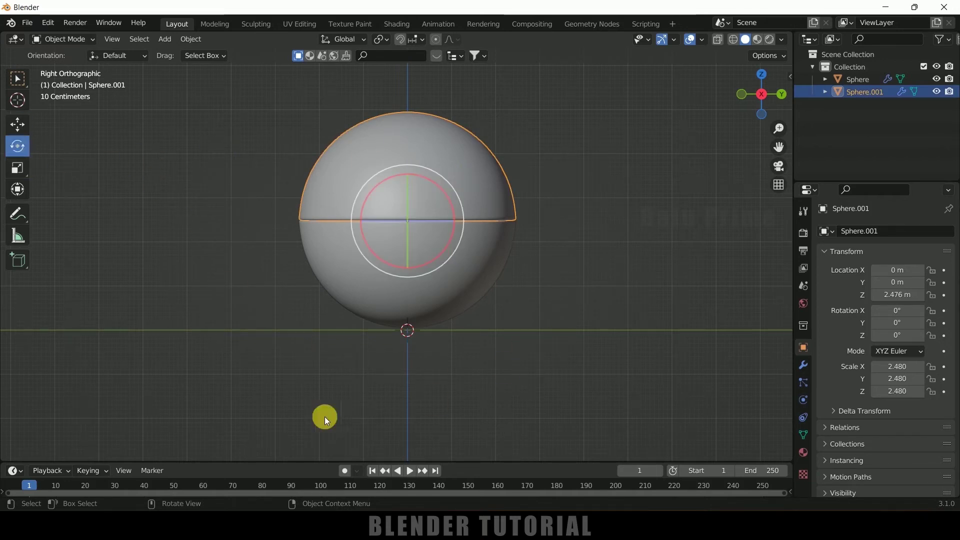
key("i")
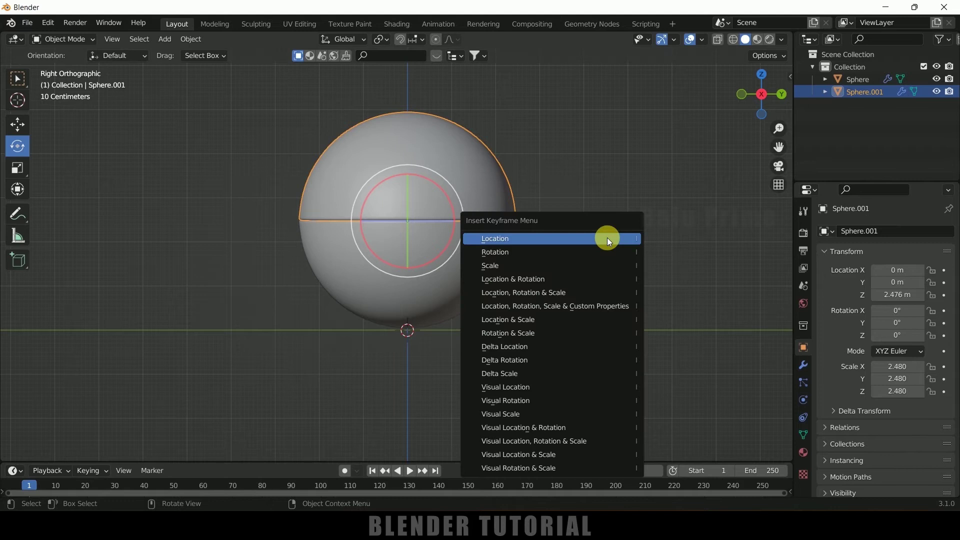
left_click(553, 256)
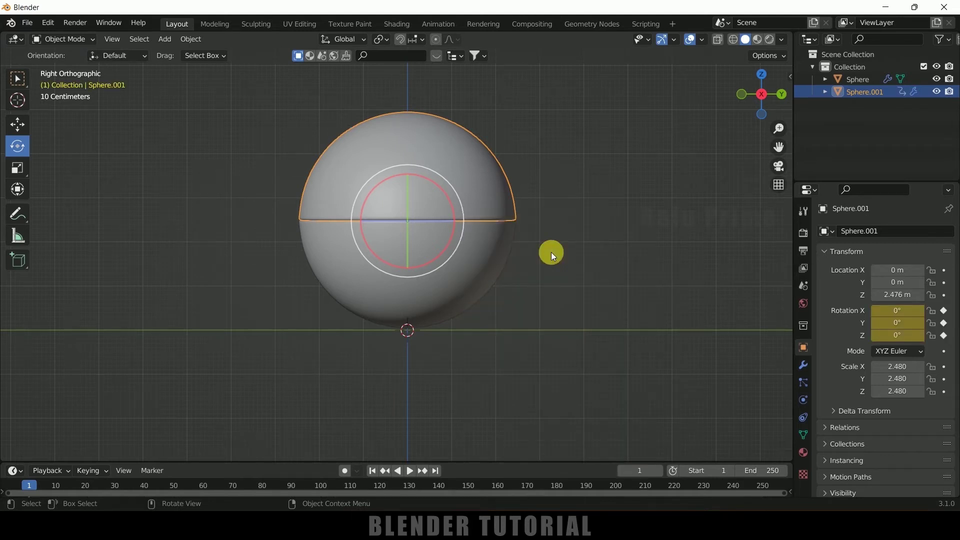
left_click(457, 285)
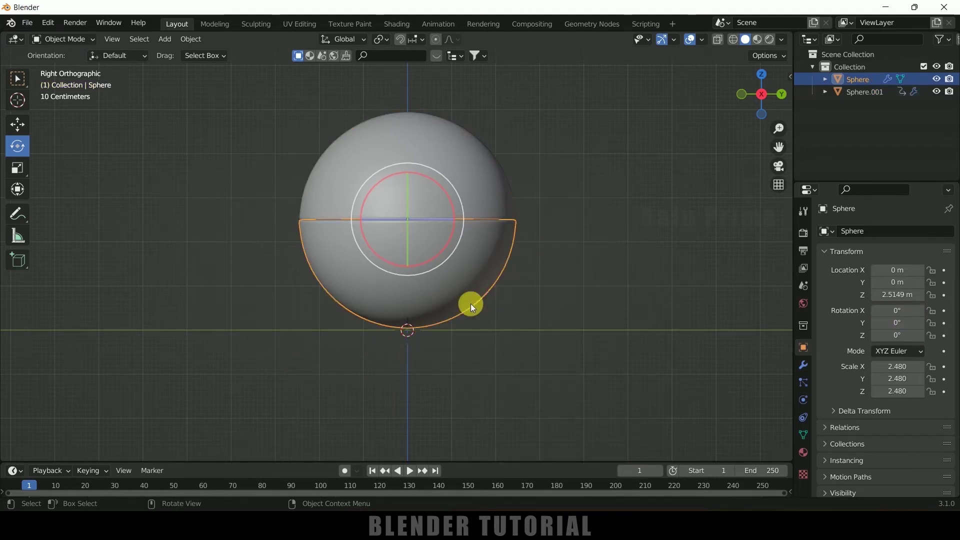
Keyframe the lower hemisphere's rotation at frame 1, enlarge the timeline and advance to frame 10.
key("i")
left_click(566, 259)
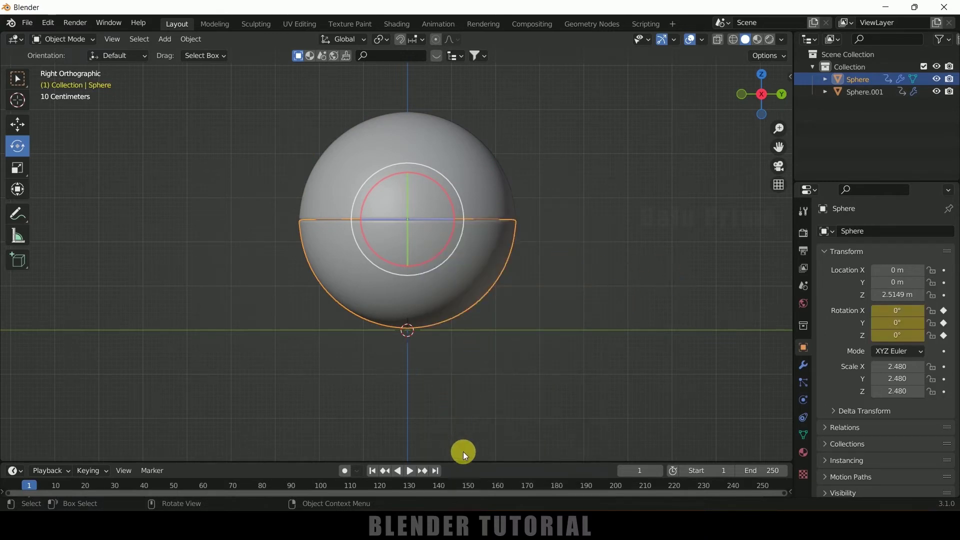
left_click_drag(461, 464, 460, 402)
key("space")
left_click_drag(38, 425, 55, 433)
key("space")
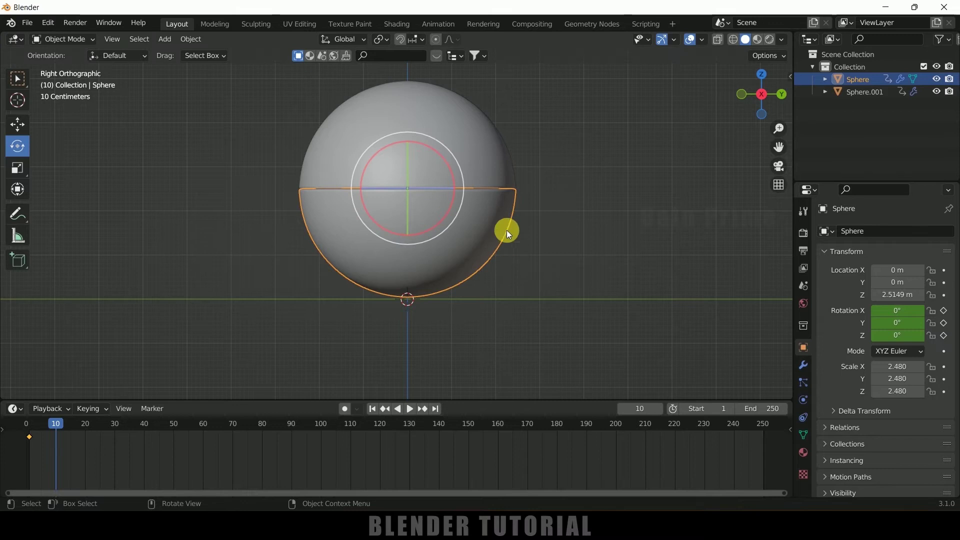
Set the lower hemisphere's X rotation to -45° and keyframe it at frame 10.
left_click_drag(408, 148, 440, 160)
double_click(904, 313)
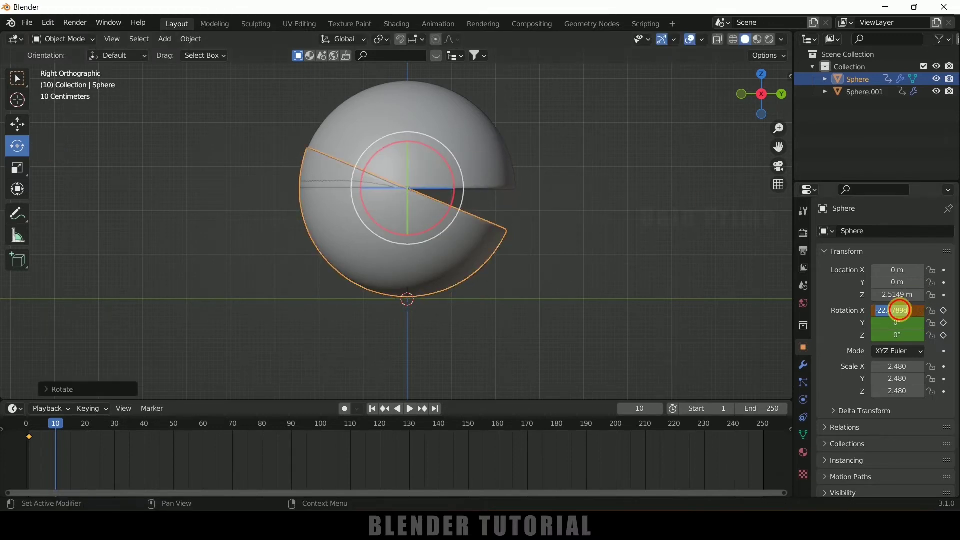
key("BackSpace")
key("Return")
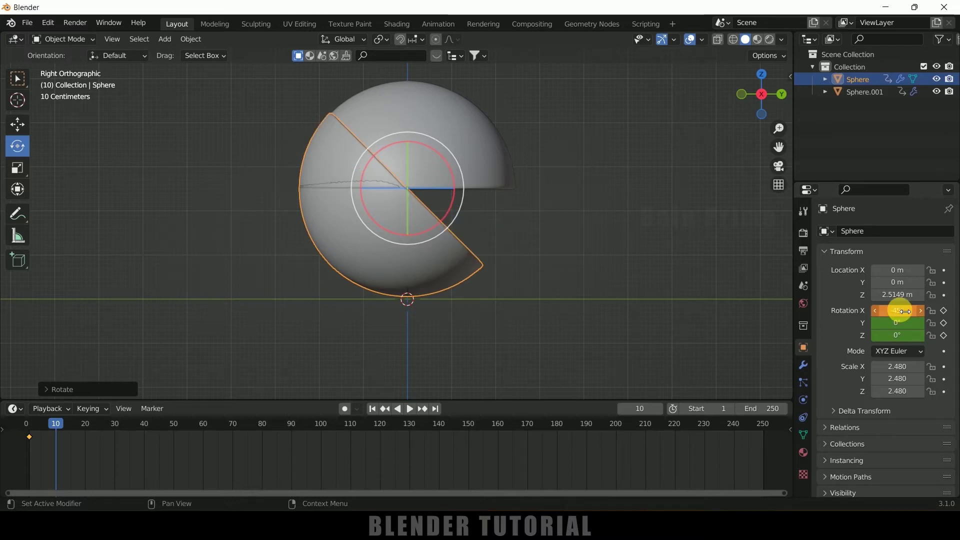
left_click(945, 311)
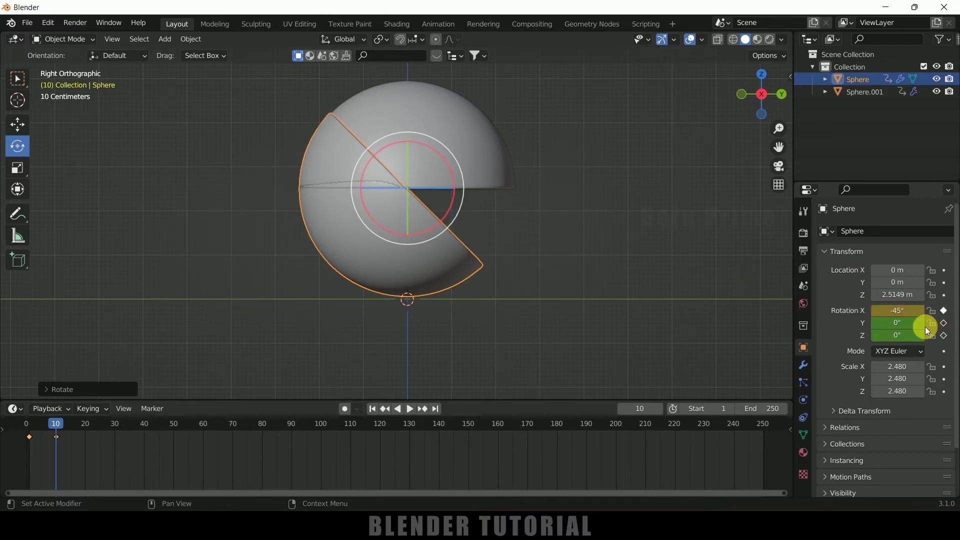
left_click(479, 140)
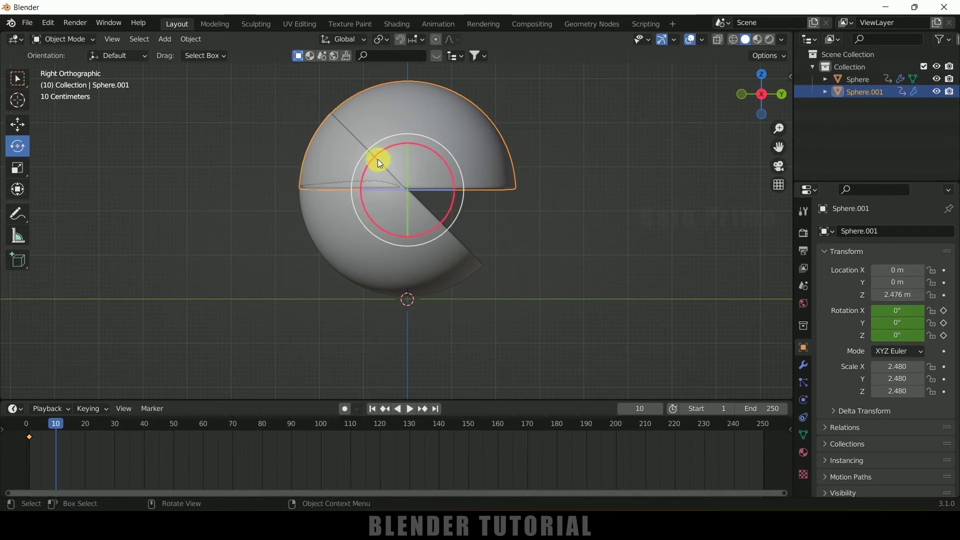
Tilt the upper hemisphere to 45° on X at frame 10.
left_click_drag(377, 159, 365, 177)
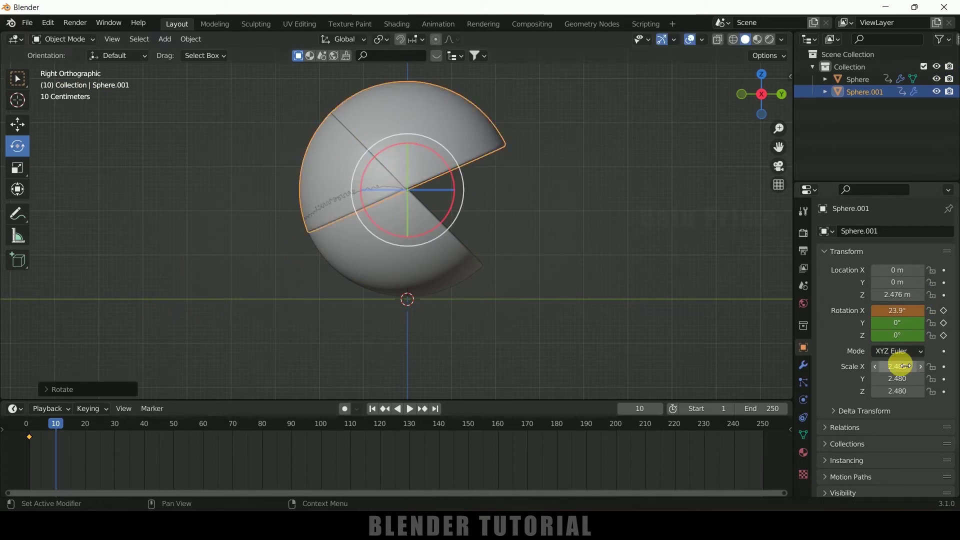
left_click(896, 310)
type("45")
key("Return")
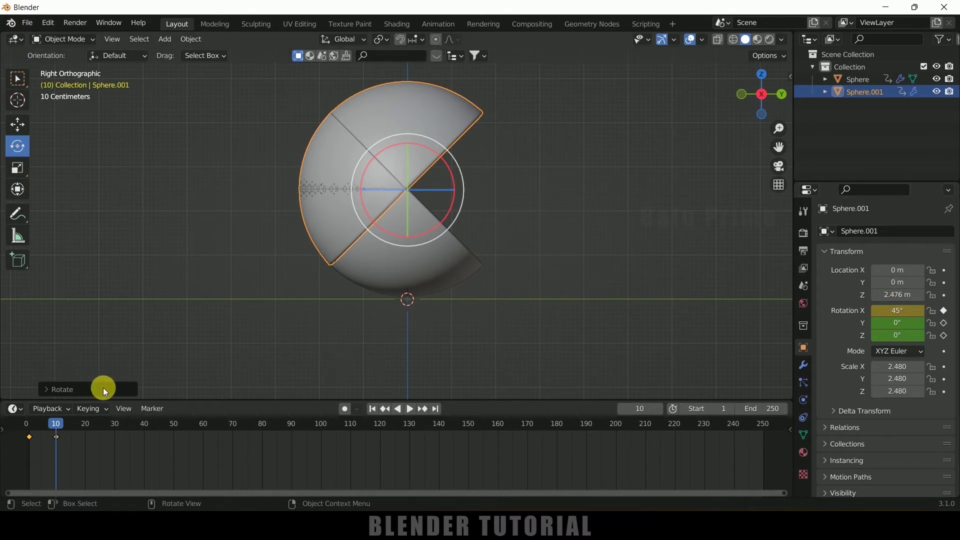
At frame 20, paste the closed-mouth frame-1 rotation key onto both hemispheres.
left_click_drag(56, 425, 85, 430)
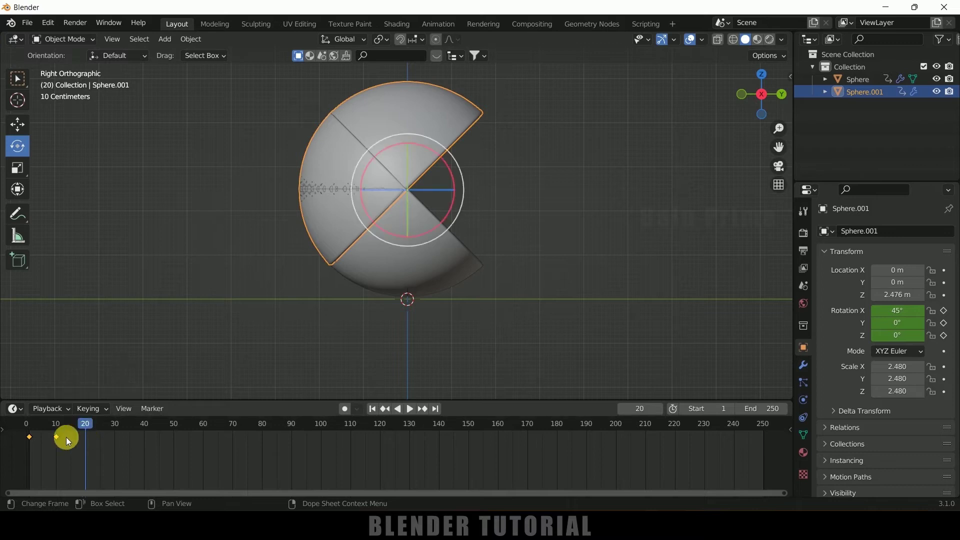
left_click(32, 448, "ctrl")
key("ctrl+c")
key("ctrl+v")
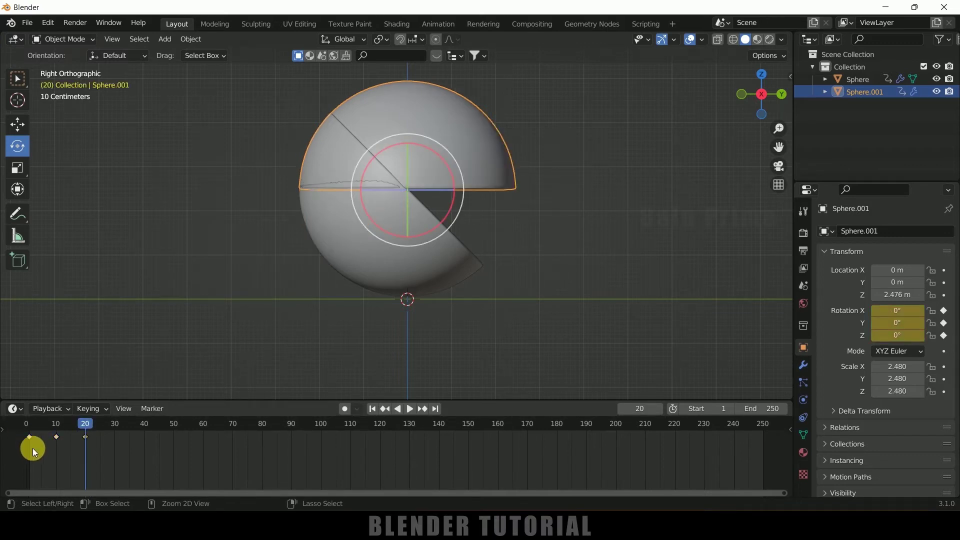
left_click(429, 262)
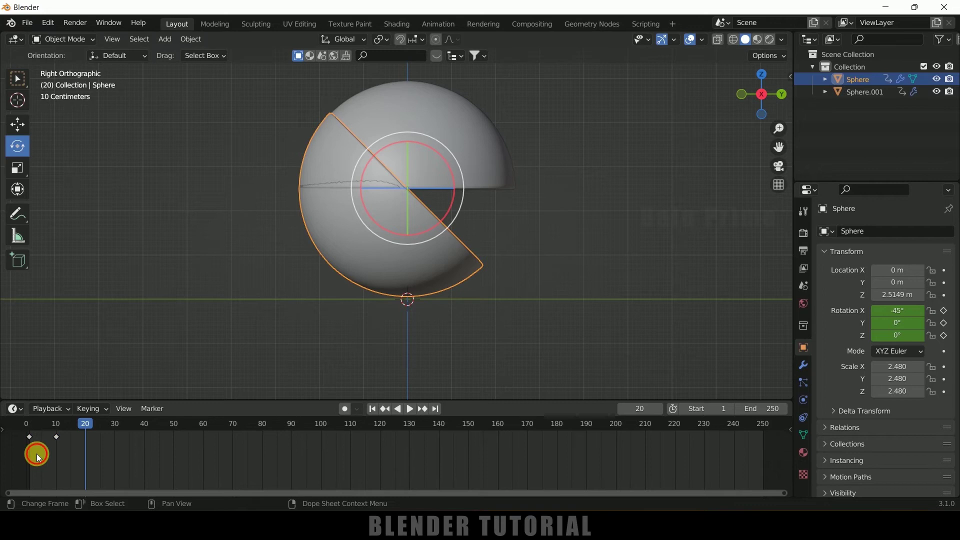
left_click_drag(36, 449, 22, 434)
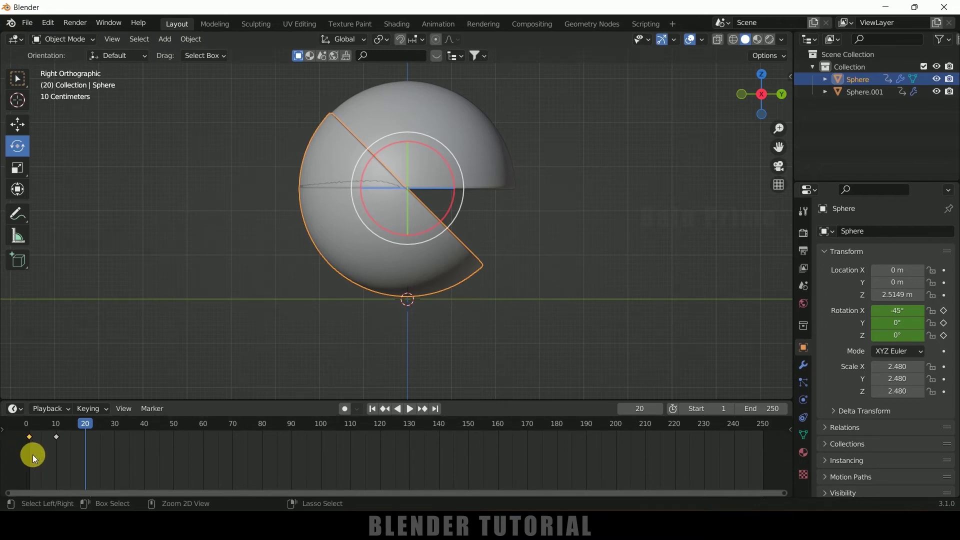
key("ctrl+v")
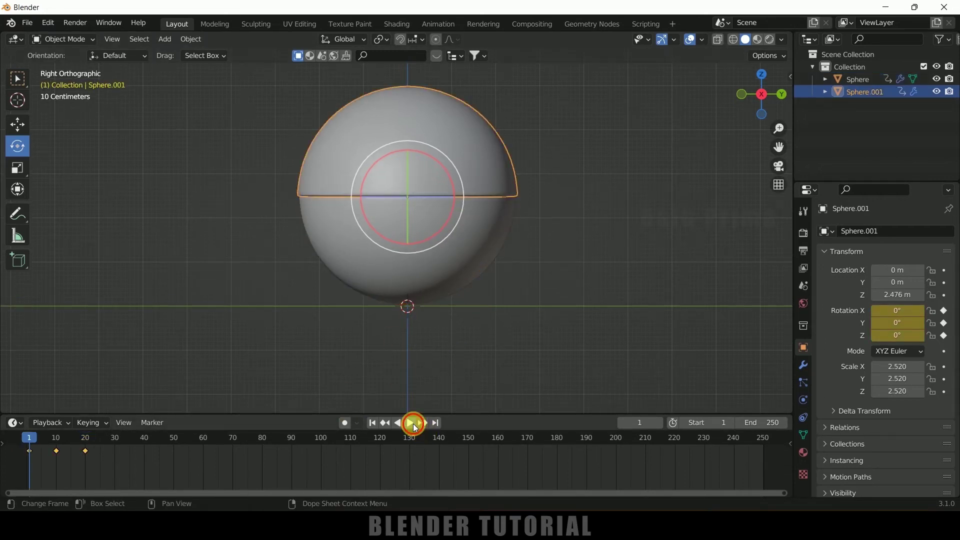
Play the jaw animation from frame 1 to watch the mouth open and close.
left_click(413, 424)
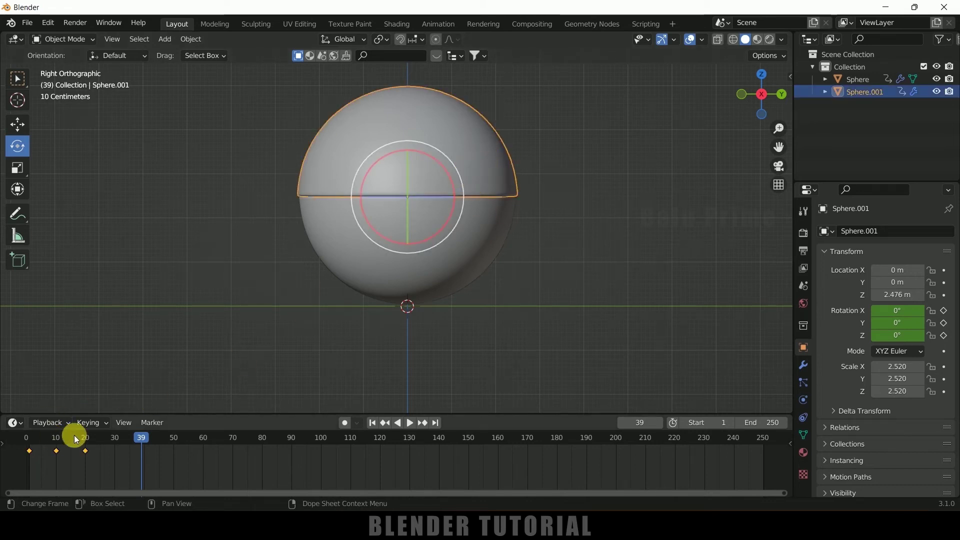
left_click(15, 424)
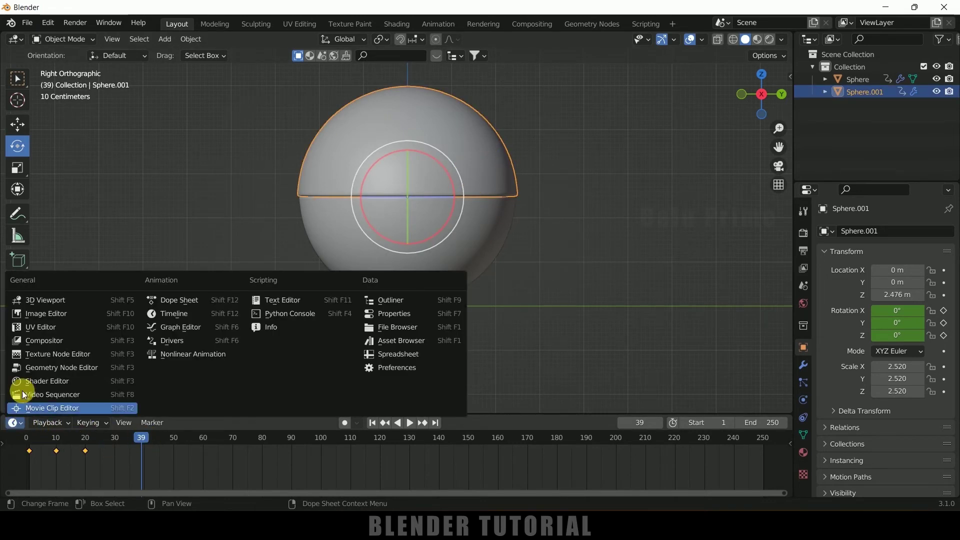
In an enlarged Graph Editor, add a Cycles modifier to Sphere.001's X rotation curve.
left_click(184, 324)
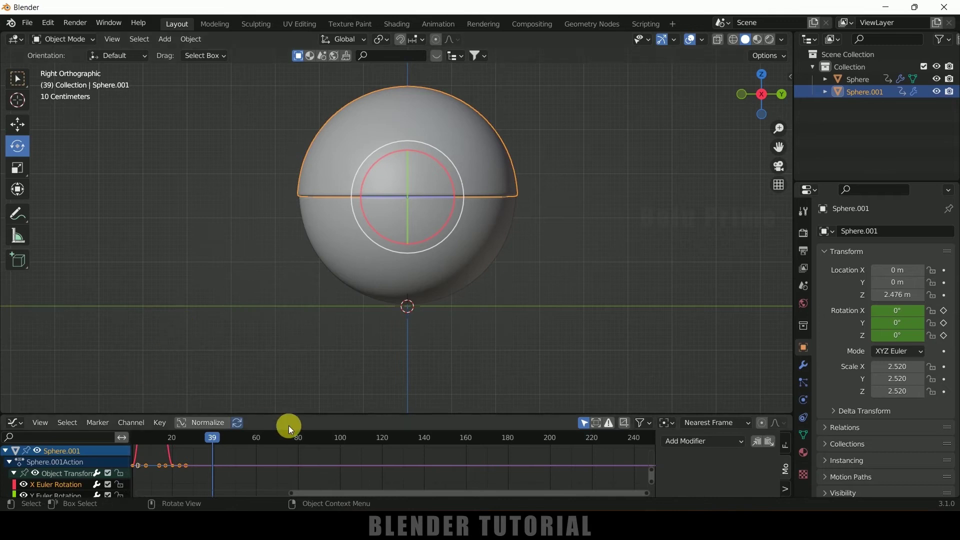
left_click_drag(298, 416, 311, 312)
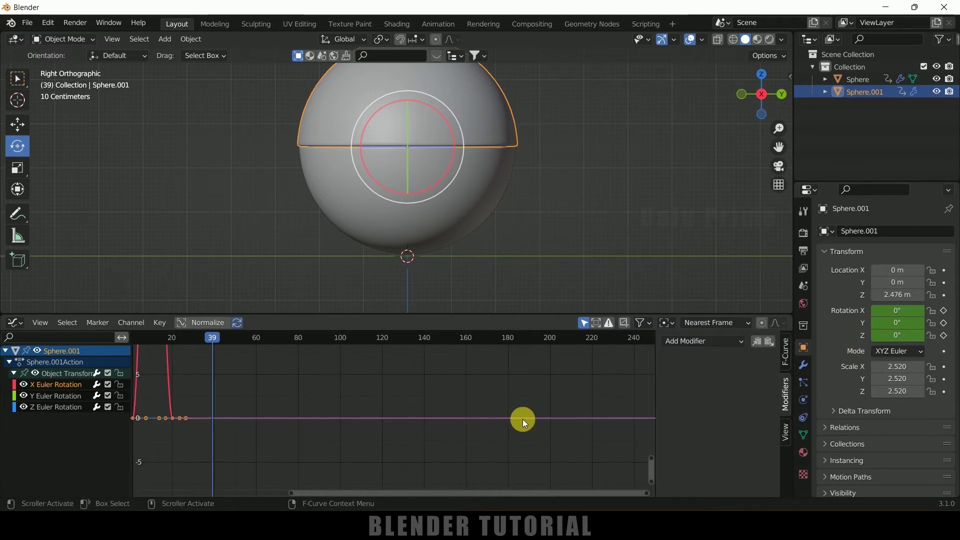
left_click(785, 353)
left_click(786, 392)
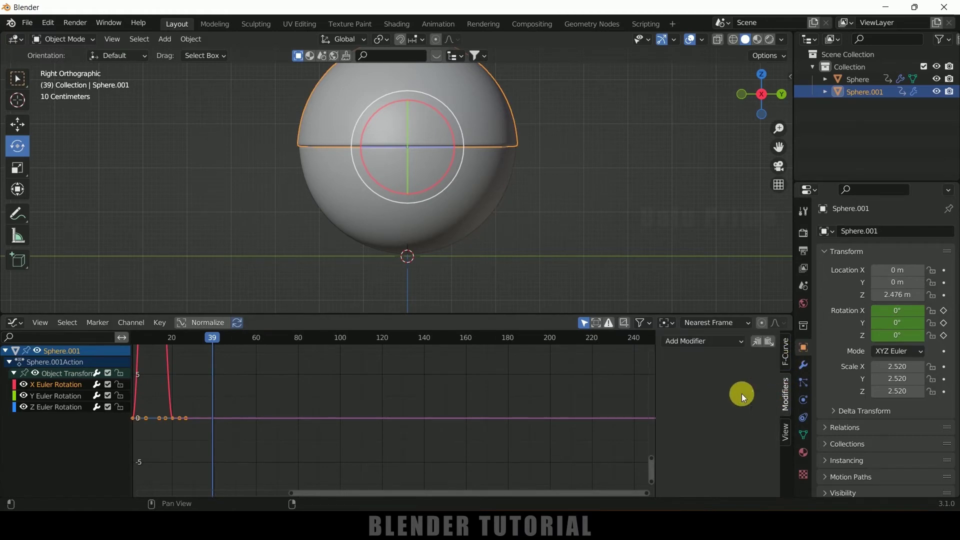
left_click(696, 344)
left_click(698, 394)
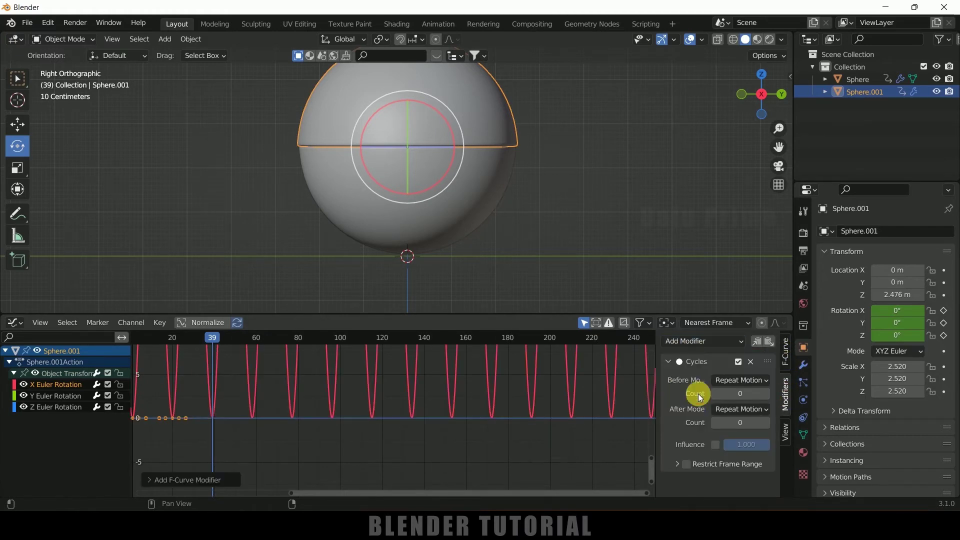
Preview the looping upper-jaw chomp, then select the lower half of the ball.
key("space")
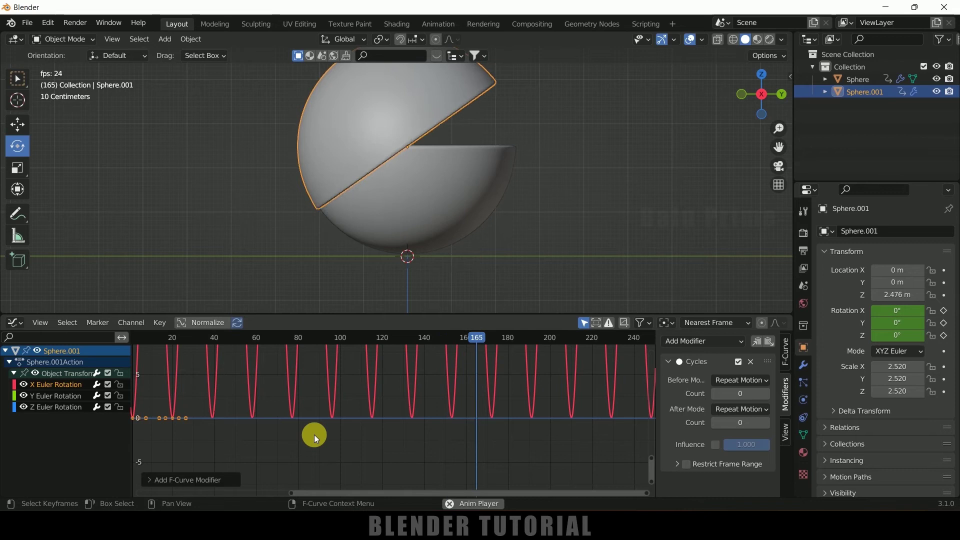
key("space")
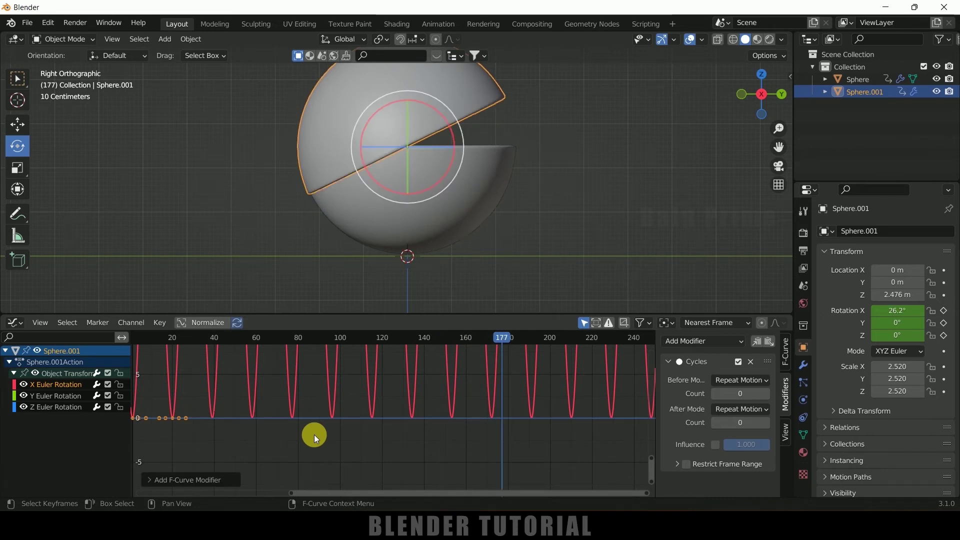
left_click(448, 221)
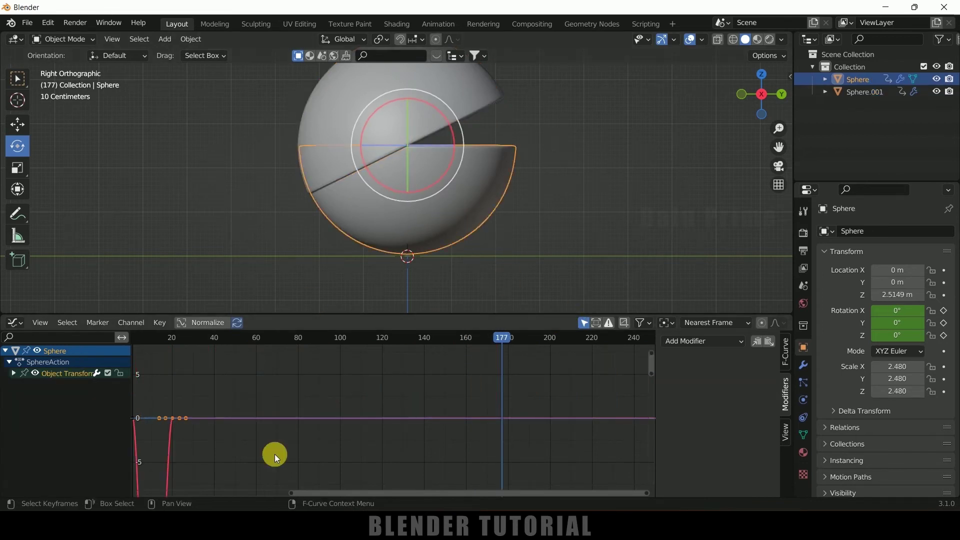
Add a Cycles modifier to the lower hemisphere's X Euler Rotation curve.
left_click_drag(402, 340, 138, 358)
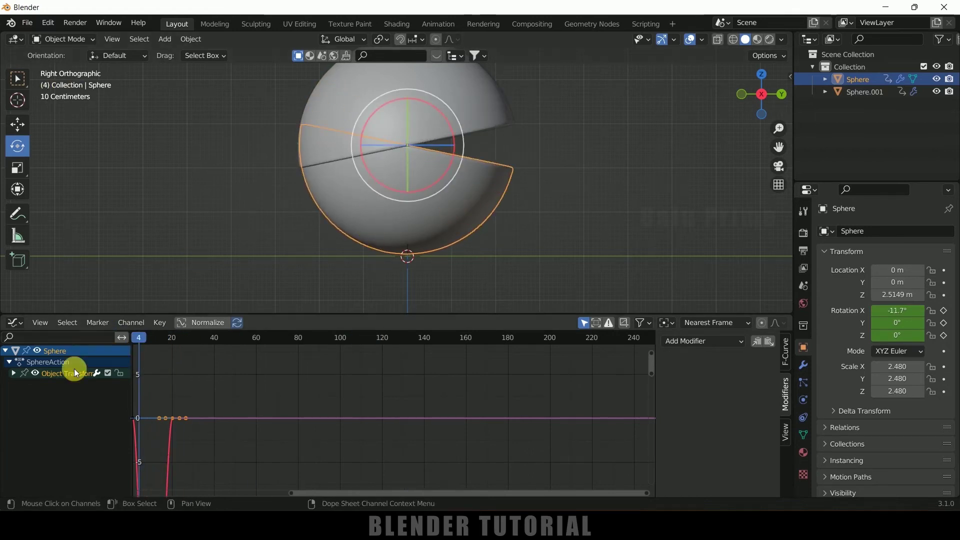
left_click(13, 374)
left_click(50, 385)
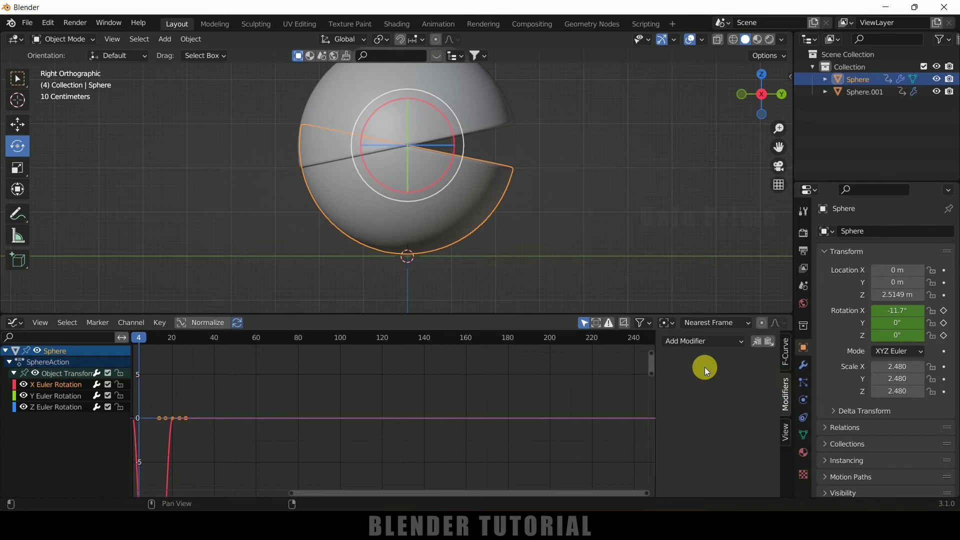
left_click(699, 339)
left_click(701, 397)
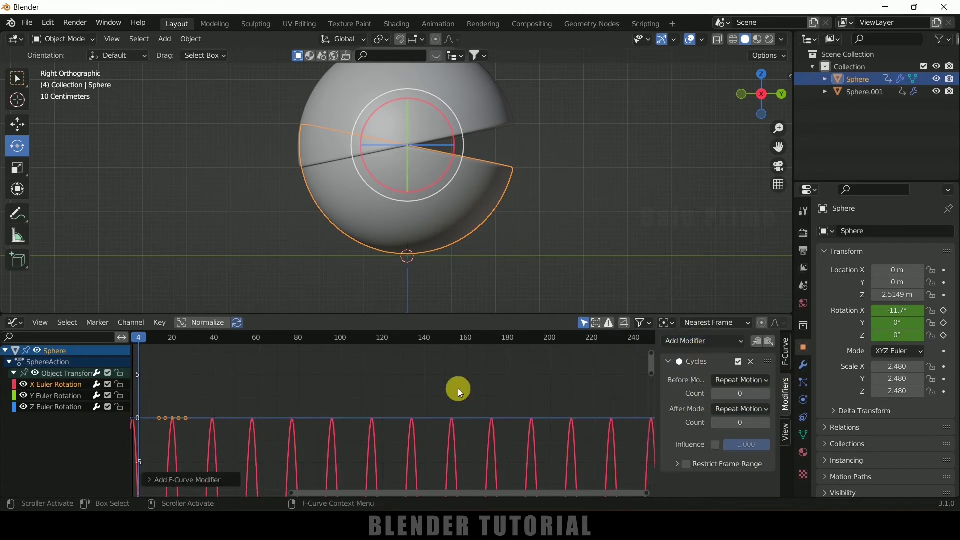
Preview both halves chomping and switch the bottom area back to the Timeline.
key("space")
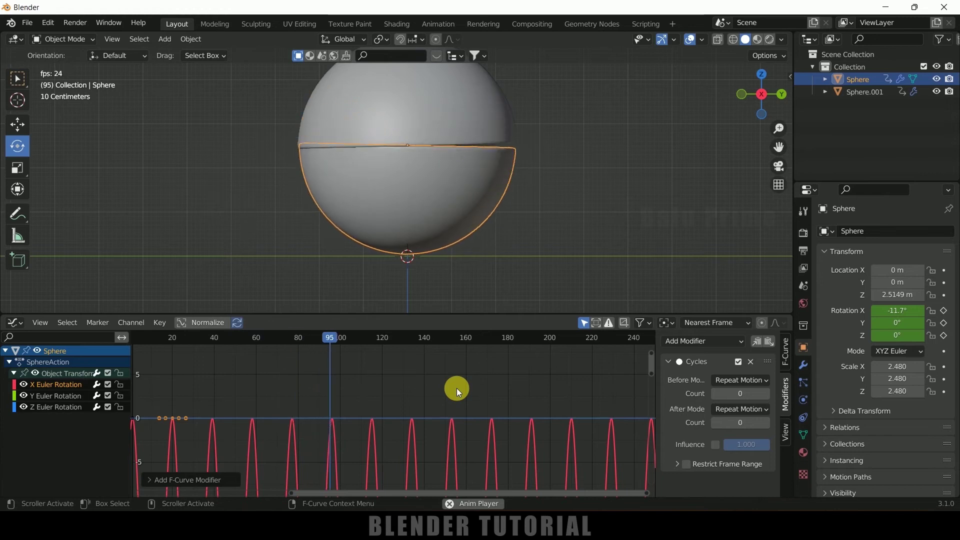
key("space")
left_click(14, 324)
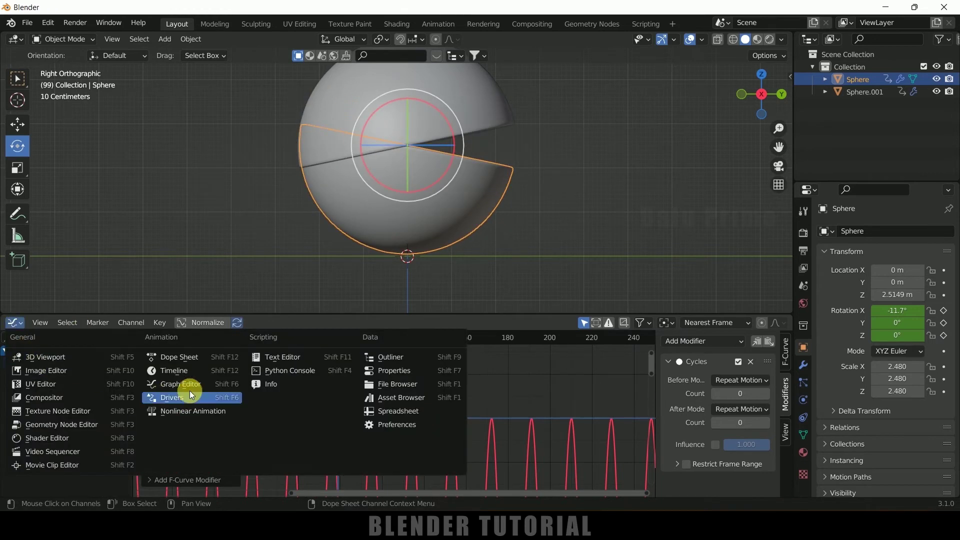
left_click(198, 371)
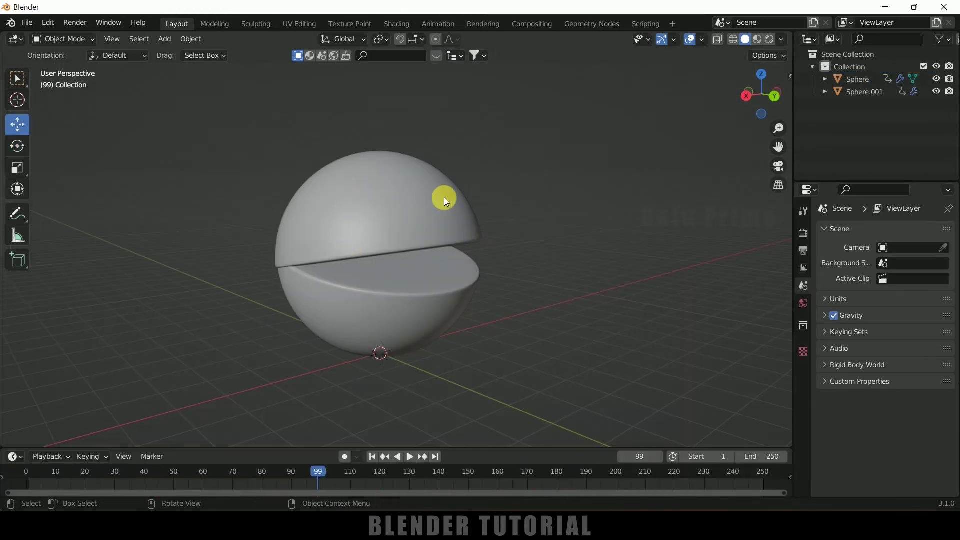
middle_click_drag(488, 229, 505, 240)
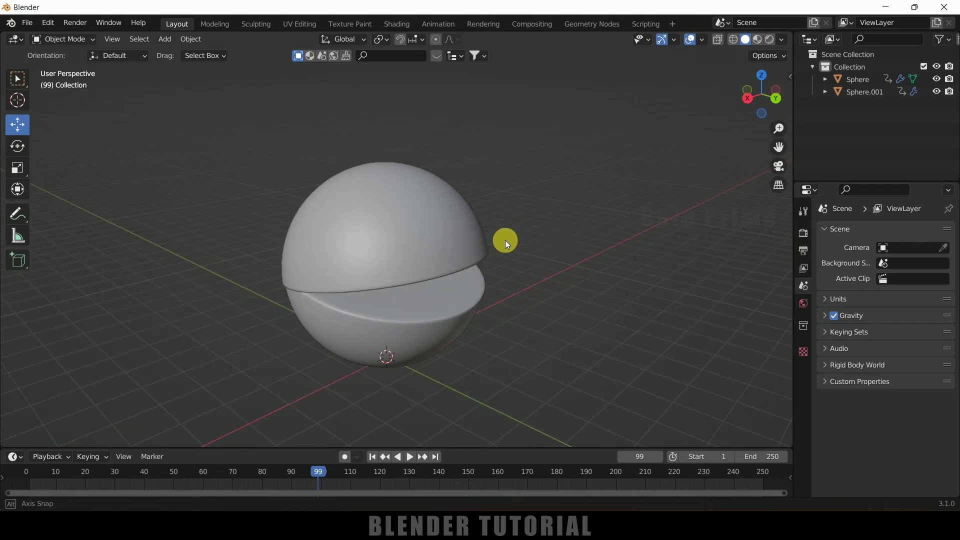
Add a circle mesh and raise it above the ball.
left_click(165, 39)
mouse_move(179, 50)
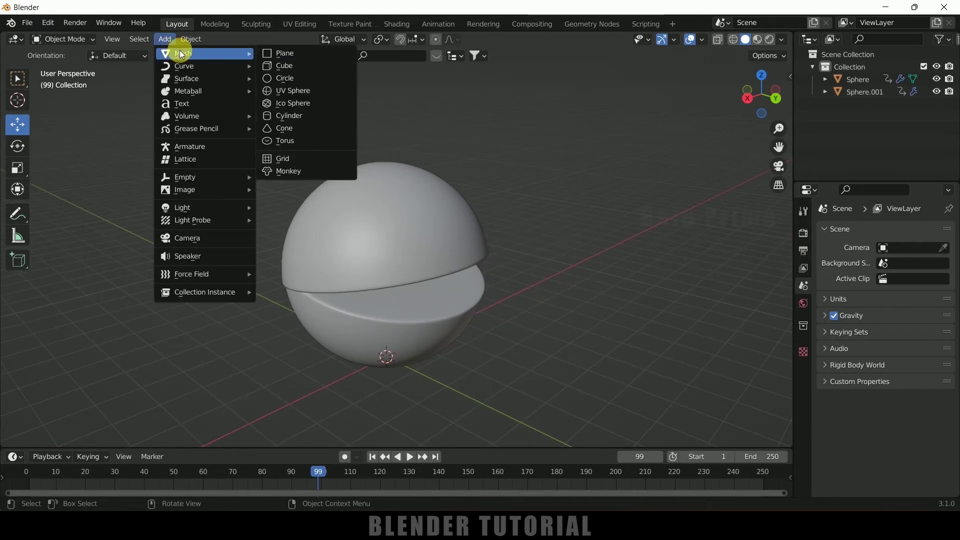
left_click(293, 76)
left_click_drag(389, 318, 388, 150)
middle_click_drag(388, 150, 475, 230)
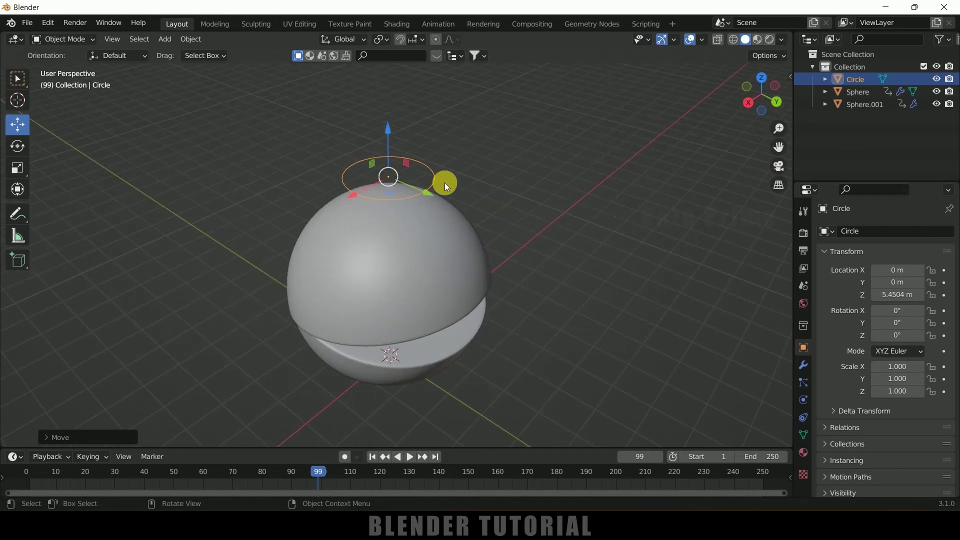
scroll(450, 184, "up", 2)
In Edit Mode, extrude and shrink two inner rings, then fill the centre with a face.
key("Tab")
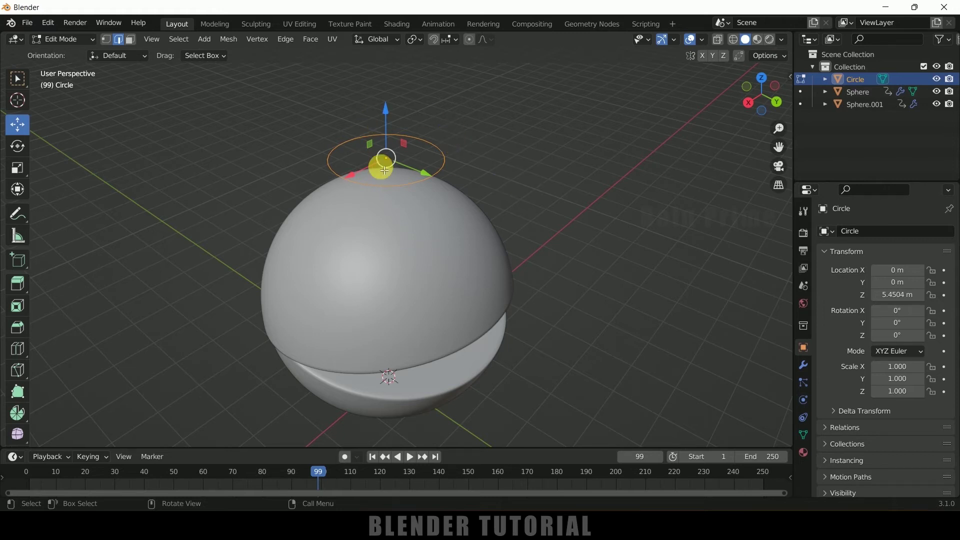
key("s")
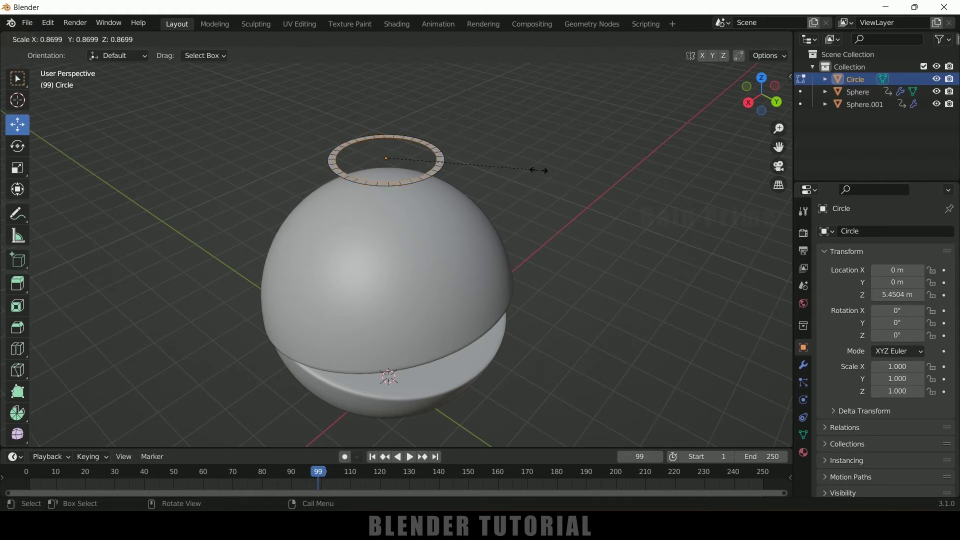
left_click(544, 176)
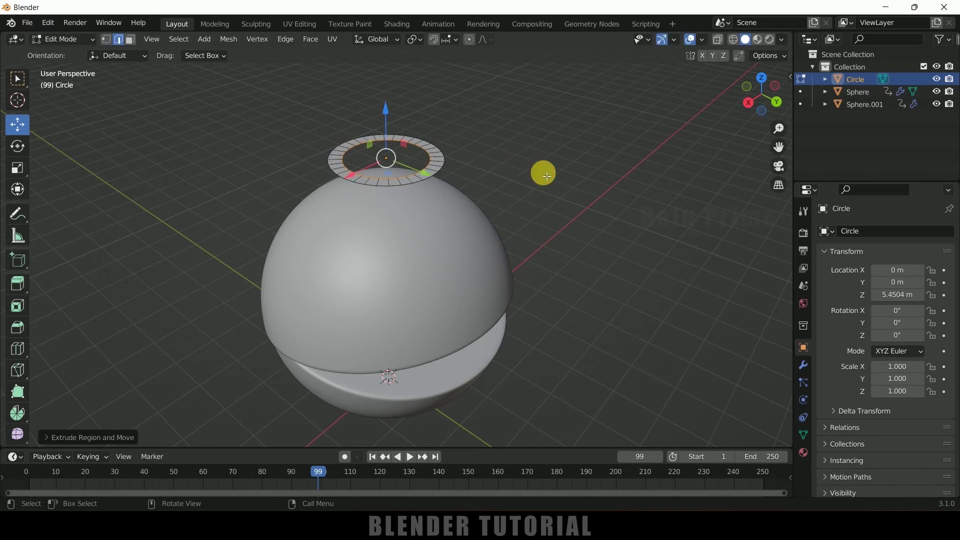
key("s")
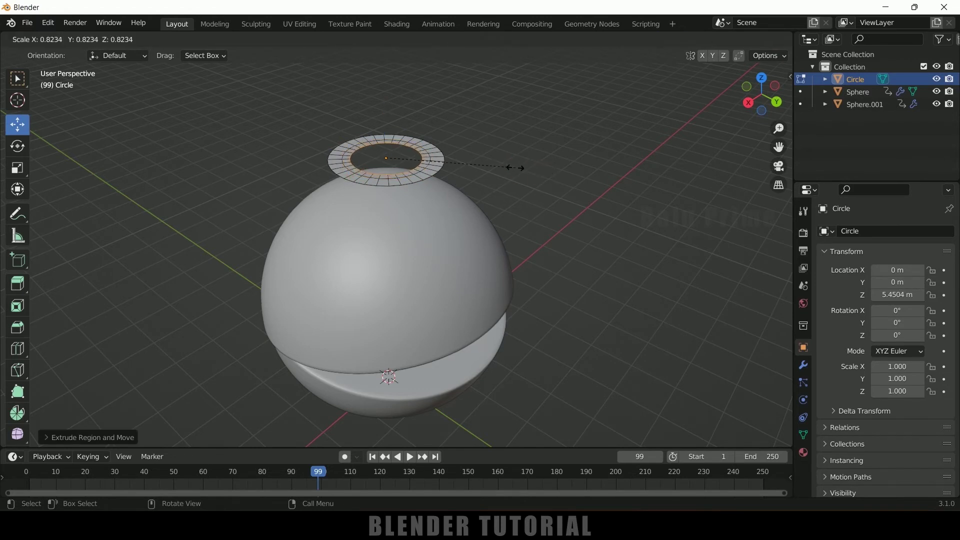
left_click(486, 169)
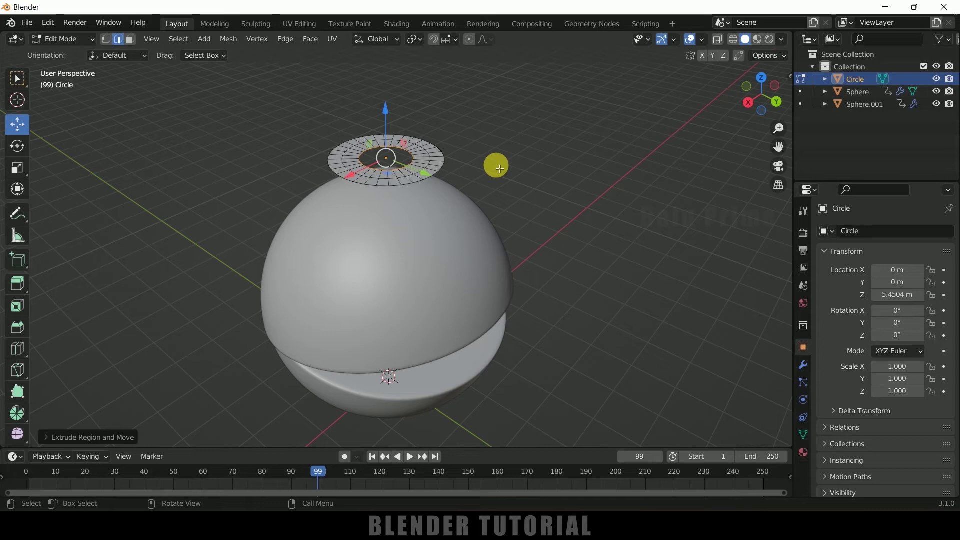
key("f")
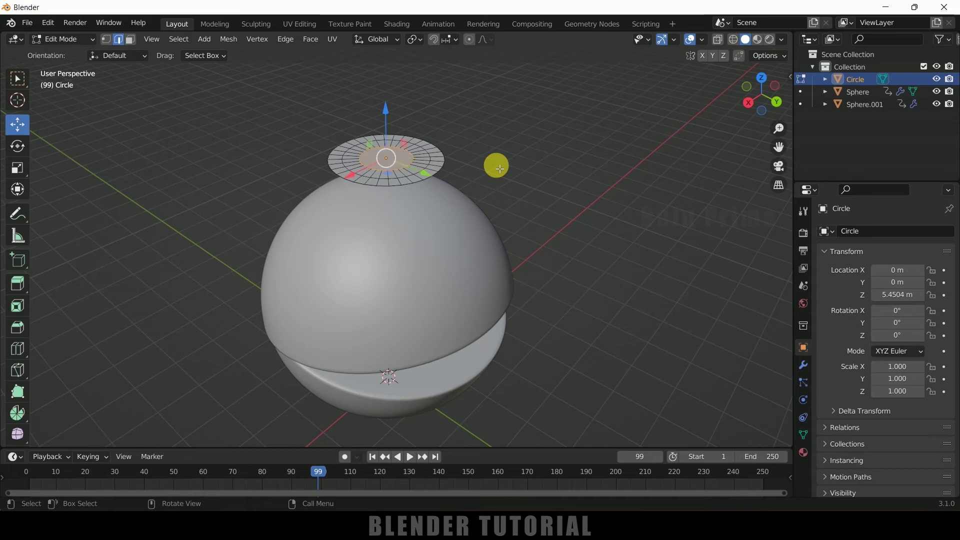
key("Tab")
middle_click_drag(512, 185, 480, 202)
Scale the disc to 0.685 and move it along X to 1.3271 m.
key("s")
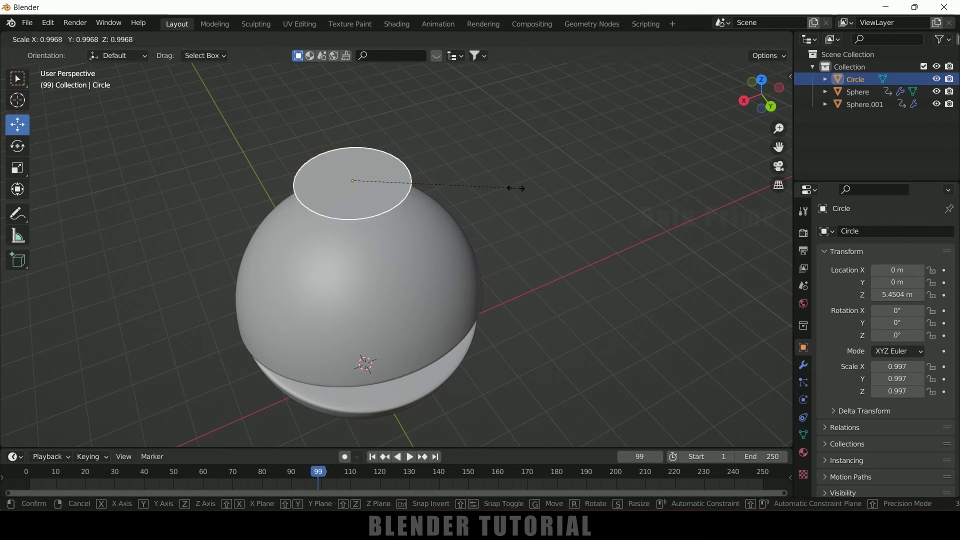
left_click(460, 183)
left_click_drag(369, 204, 343, 338)
middle_click_drag(343, 339, 418, 289)
Tilt the disc to about X -37.8° and rest it against the upper hemisphere's surface.
left_click(17, 145)
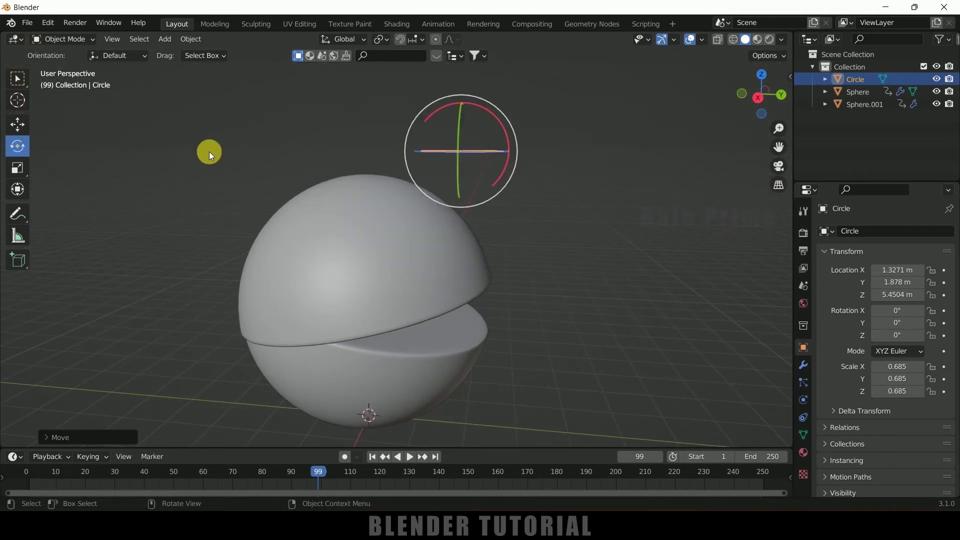
left_click_drag(493, 115, 424, 211)
left_click(18, 124)
middle_click_drag(425, 210, 353, 232)
middle_click_drag(415, 241, 381, 244)
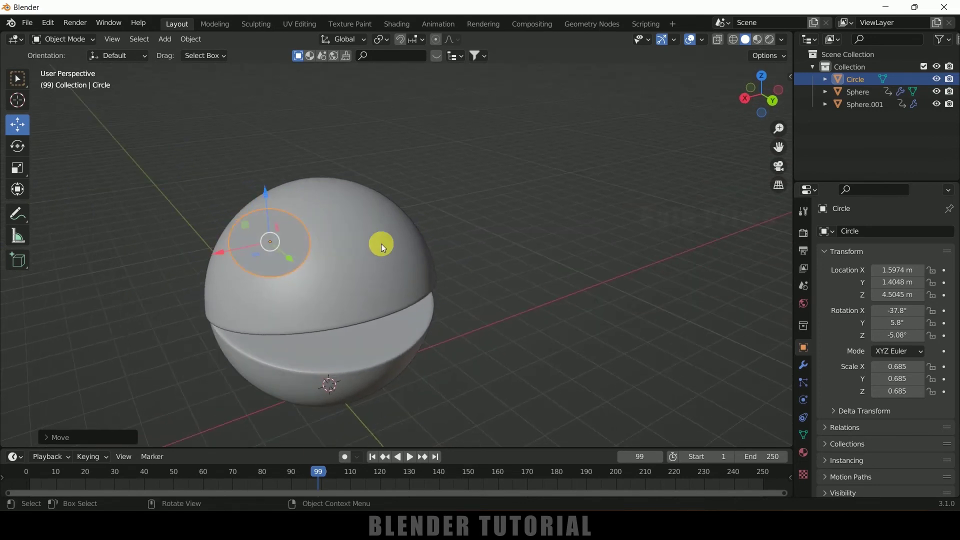
scroll(400, 253, "up", 1)
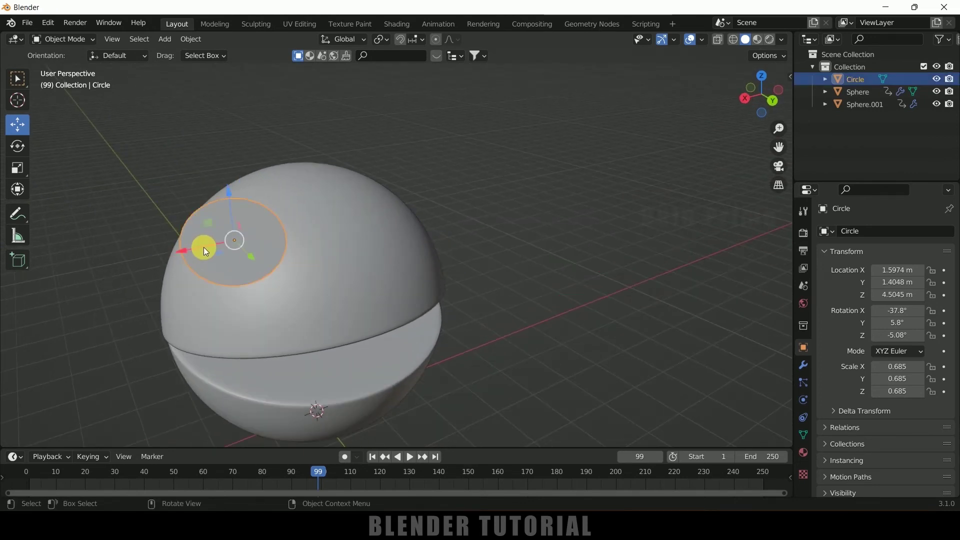
Add a Shrinkwrap modifier to the disc using Nearest Surface Point with Sphere.001 as target.
left_click(804, 365)
left_click(858, 229)
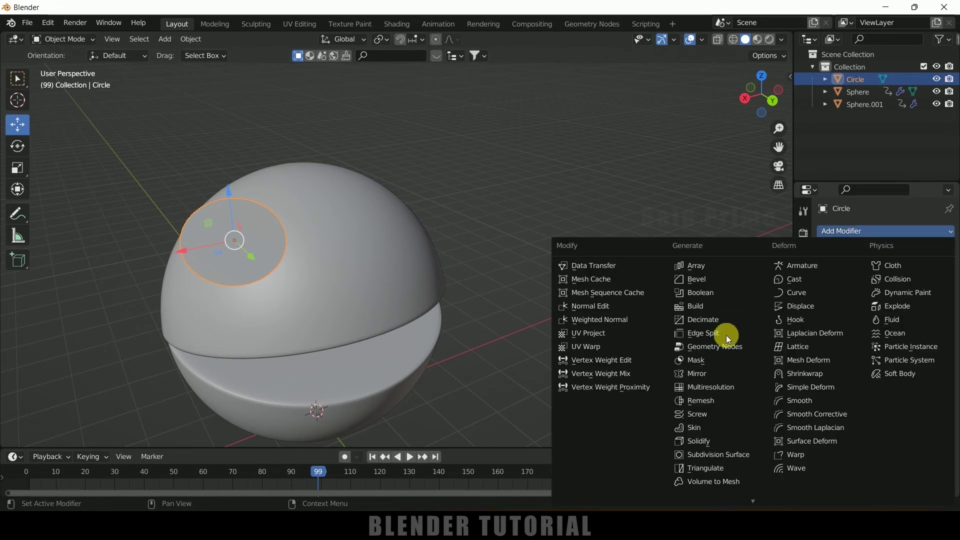
left_click(804, 373)
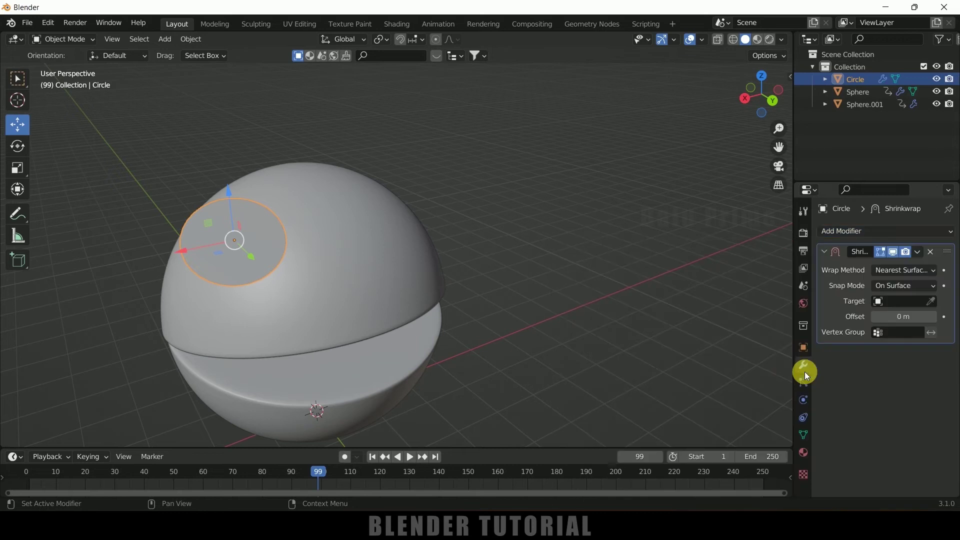
left_click(873, 271)
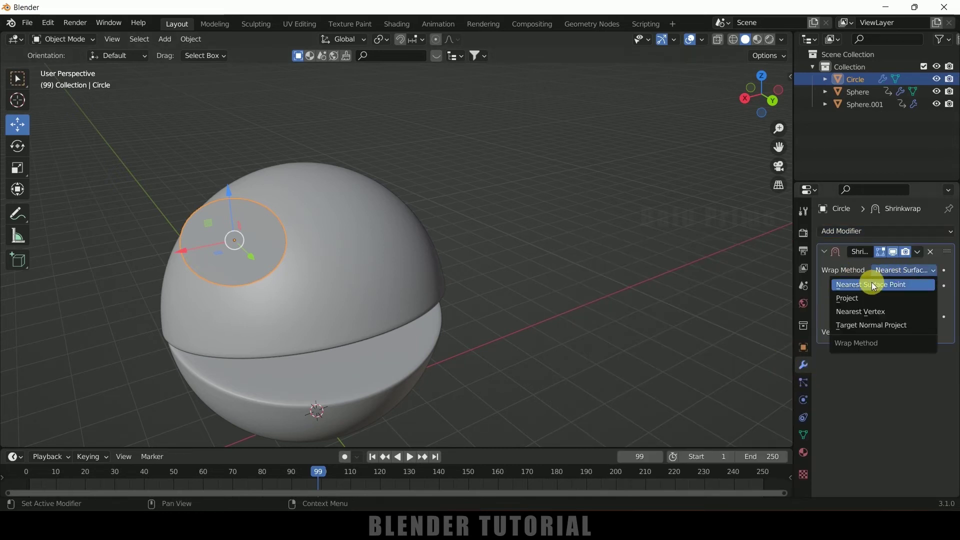
left_click(874, 285)
left_click(930, 301)
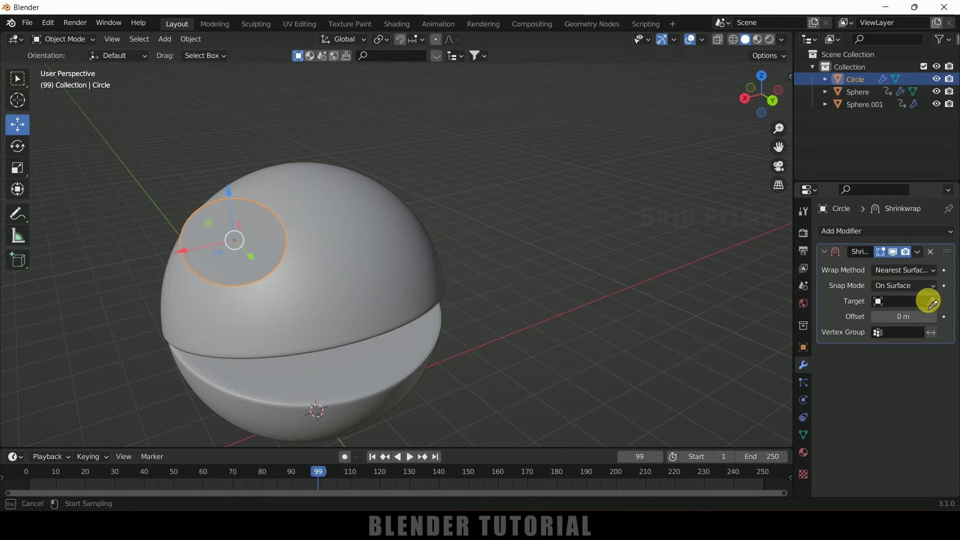
left_click(331, 265)
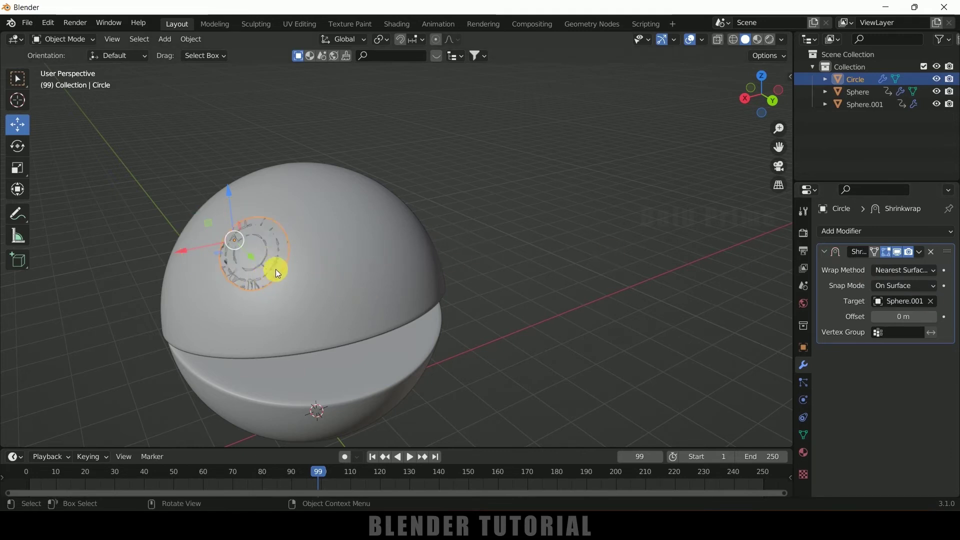
scroll(281, 282, "up", 2)
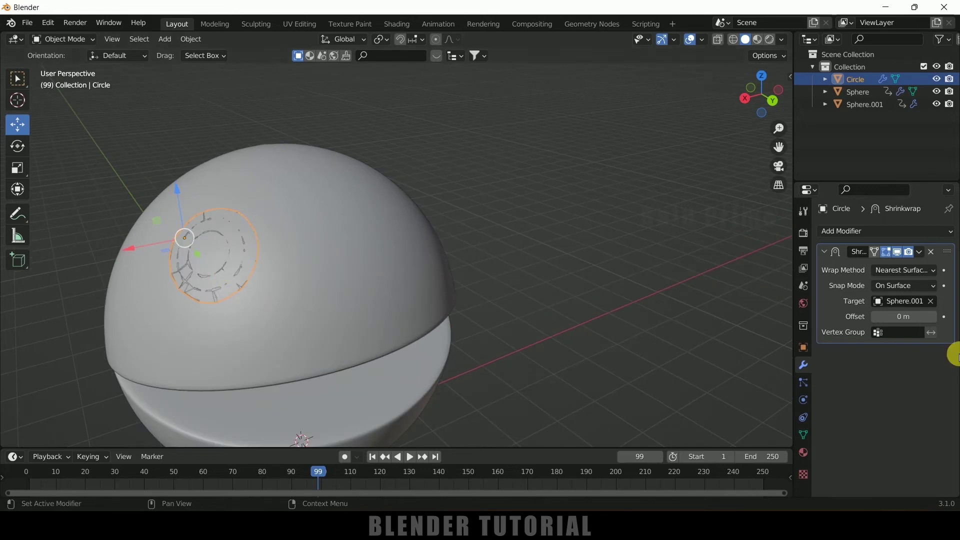
Add a Solidify modifier to the disc with -0.08 m inward thickness.
left_click(869, 234)
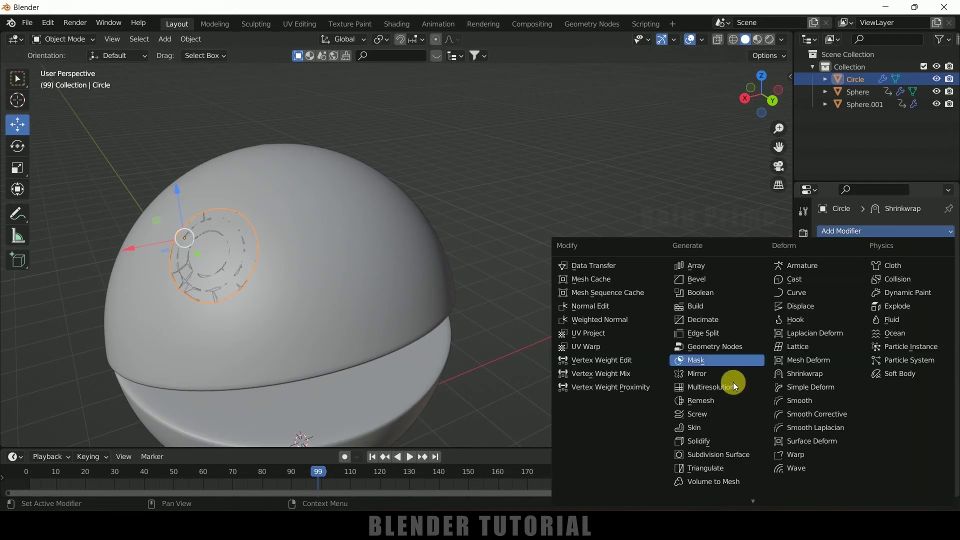
left_click(700, 440)
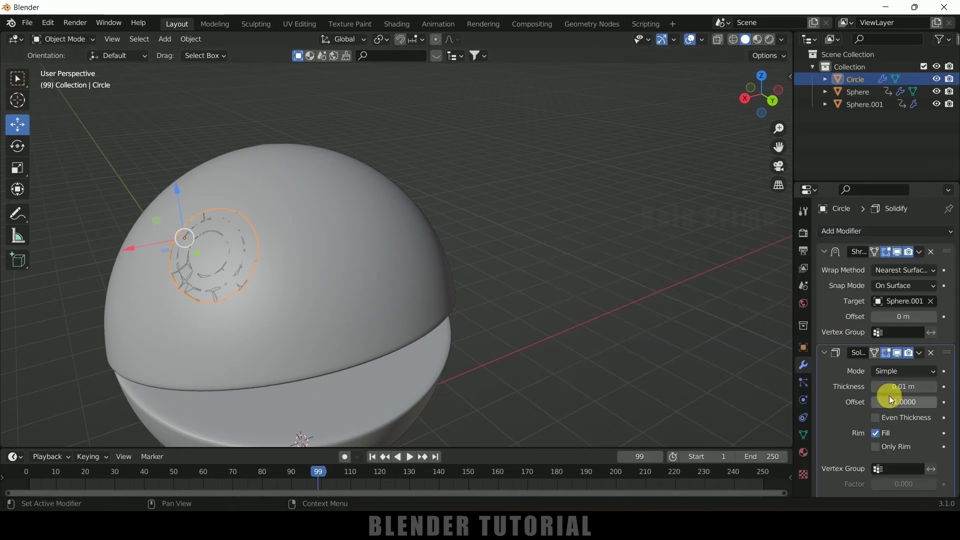
key("minus")
left_click_drag(874, 385, 862, 385)
mouse_move(499, 190)
middle_mouse_down()
mouse_move(492, 182)
mouse_move(407, 196)
mouse_move(489, 182)
middle_mouse_up()
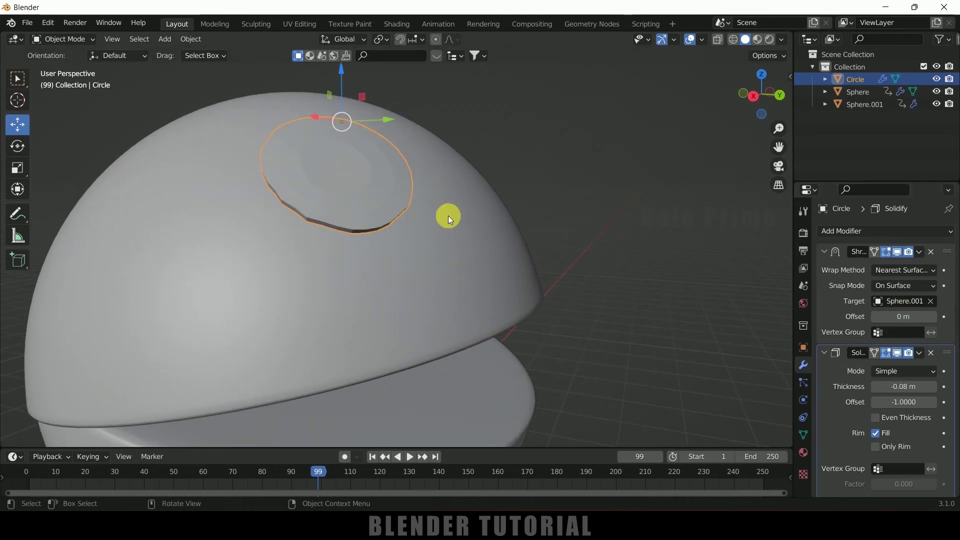
Shade the circle smooth and add a Subdivision Surface modifier.
right_click(391, 177)
left_click(391, 176)
middle_click_drag(492, 235, 475, 250)
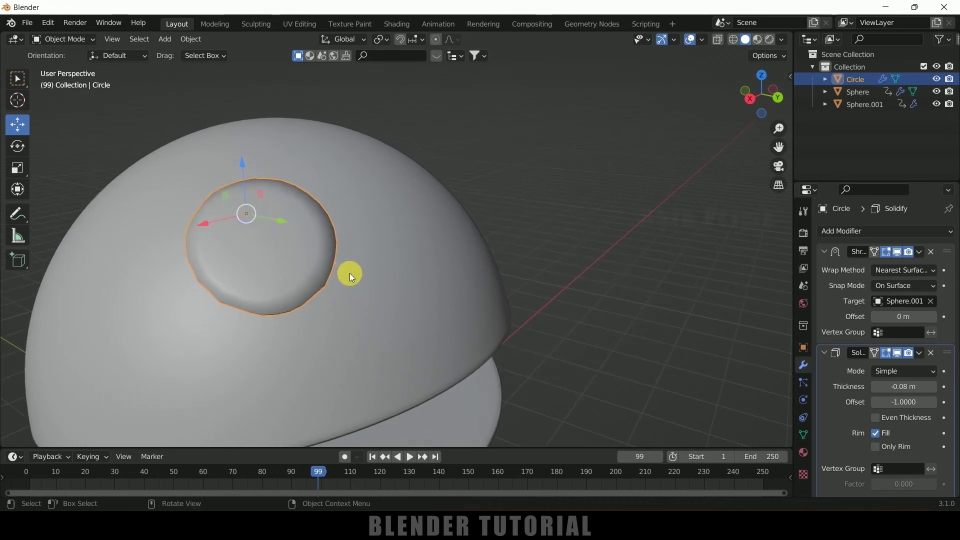
middle_click_drag(350, 273, 367, 249)
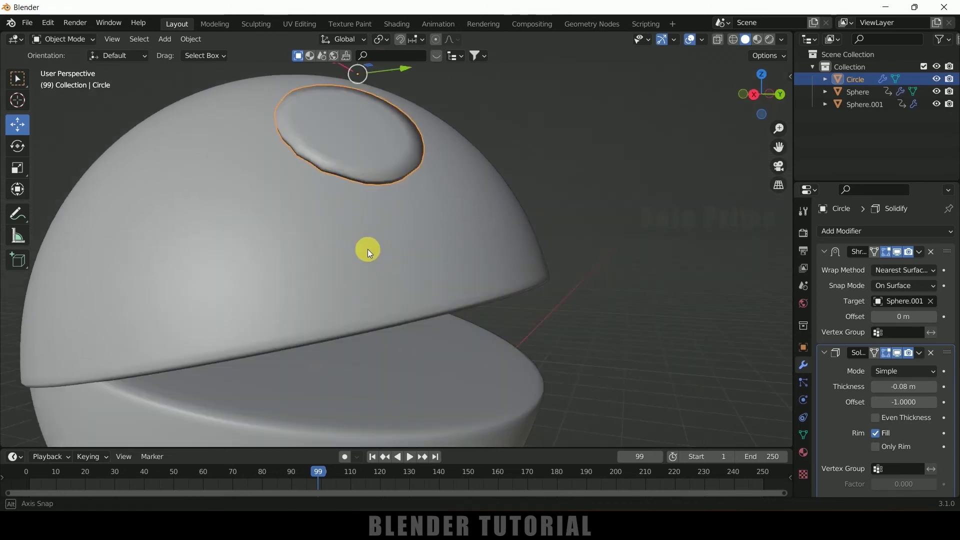
left_click(851, 234)
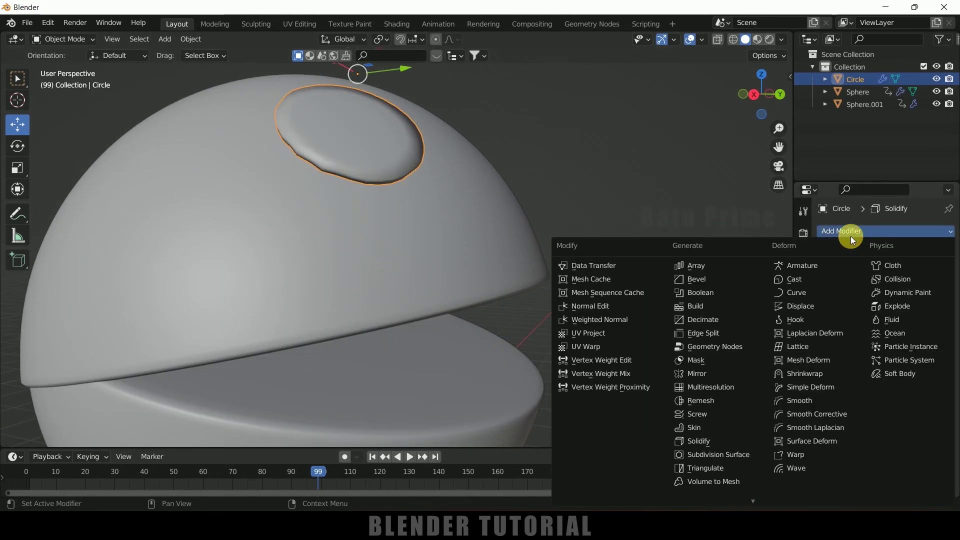
left_click(718, 454)
middle_click_drag(488, 202, 484, 227)
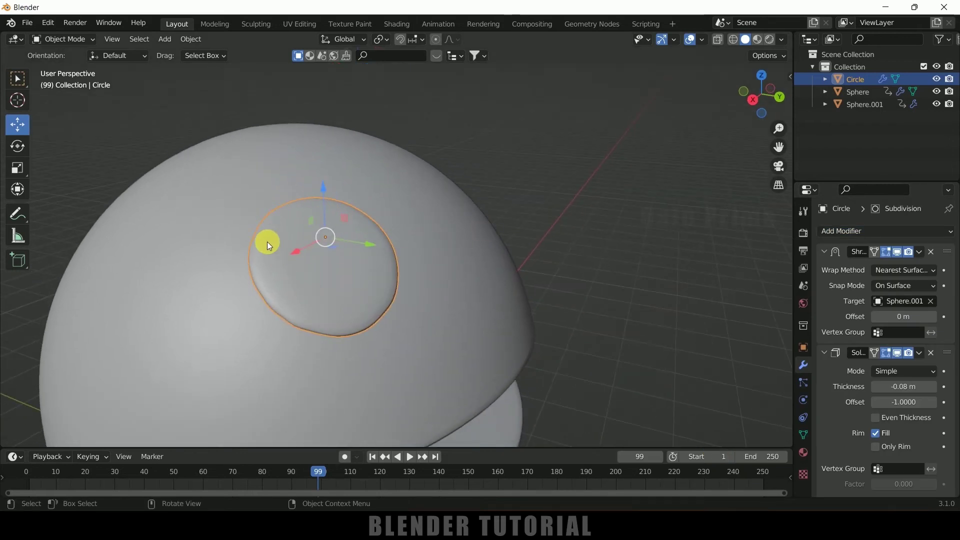
middle_click_drag(272, 242, 331, 305)
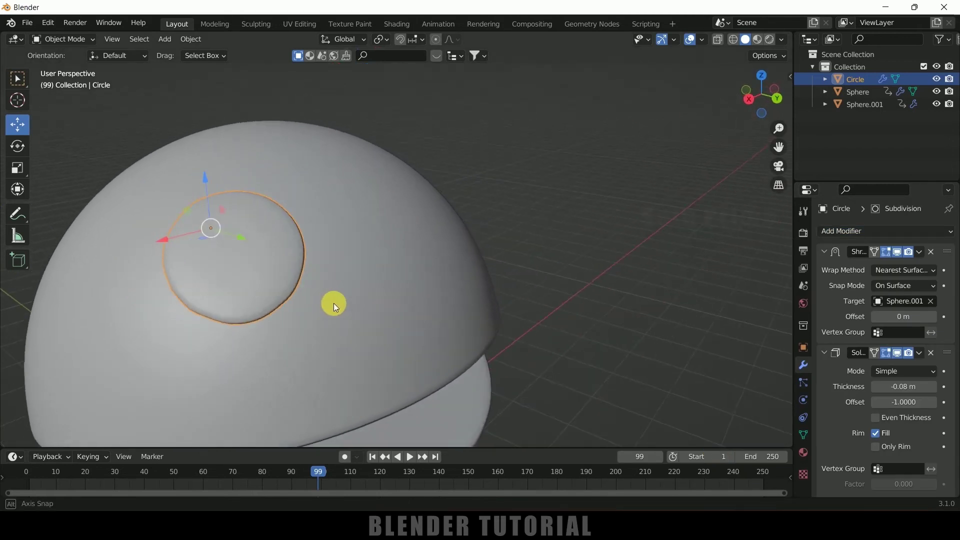
Scale the circle down to a smaller eye size.
key("s")
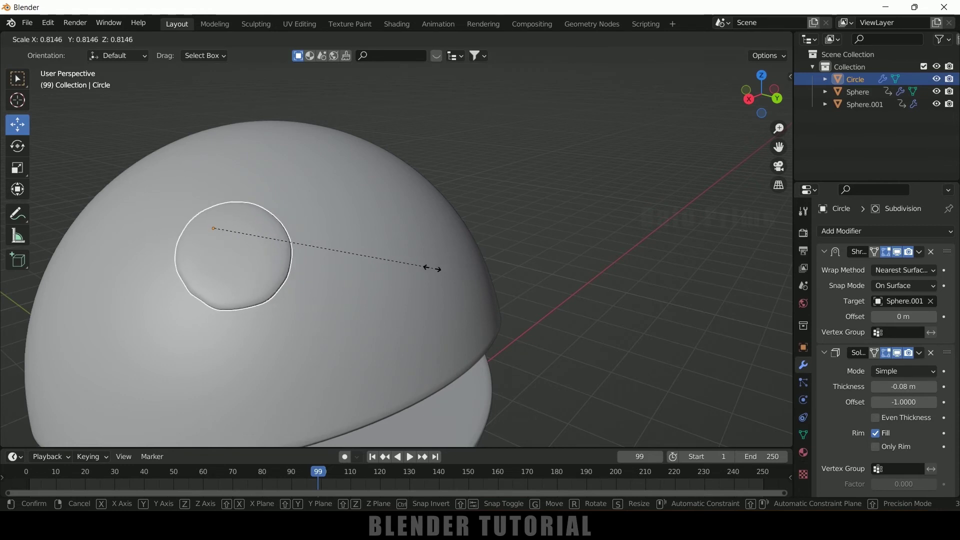
left_click(413, 264)
scroll(356, 293, "down", 3)
middle_click_drag(355, 293, 340, 293)
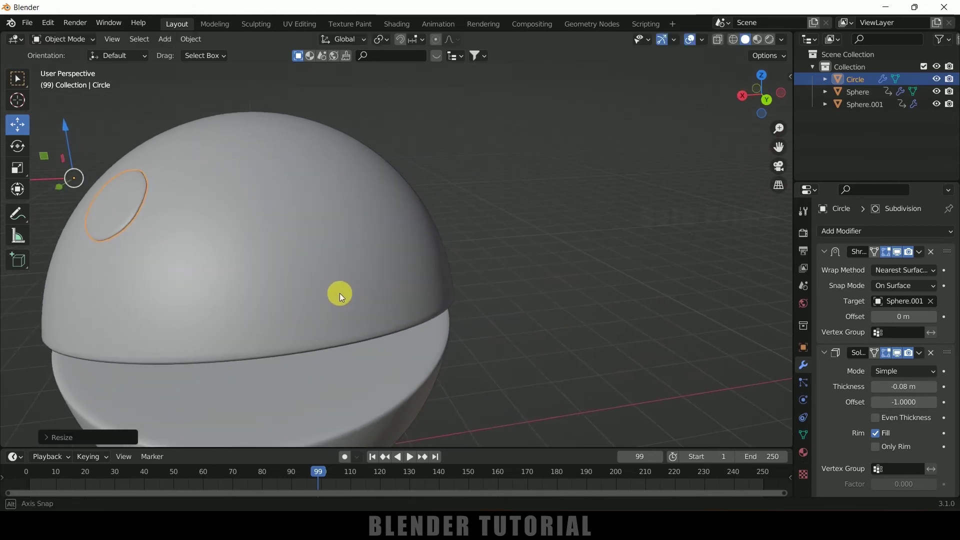
scroll(341, 292, "down", 2)
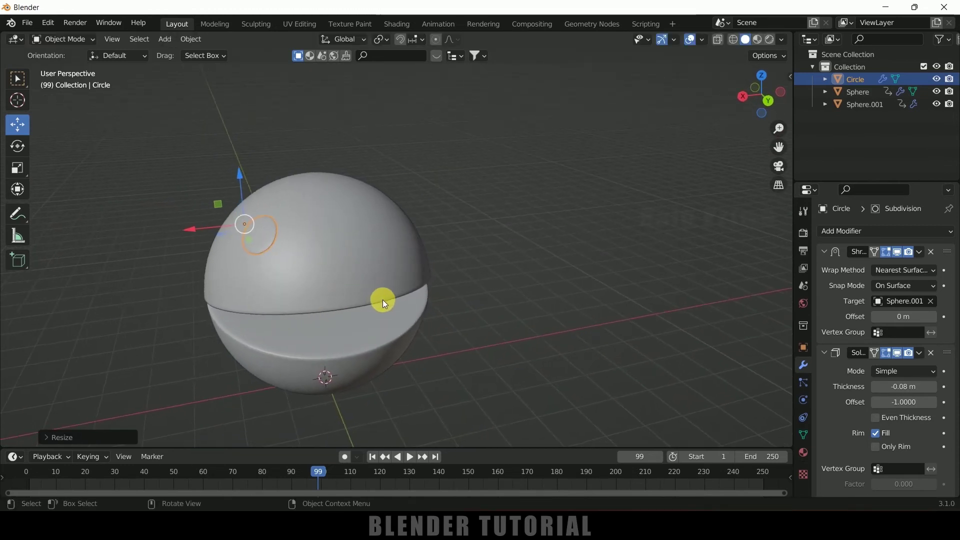
scroll(383, 299, "up", 2)
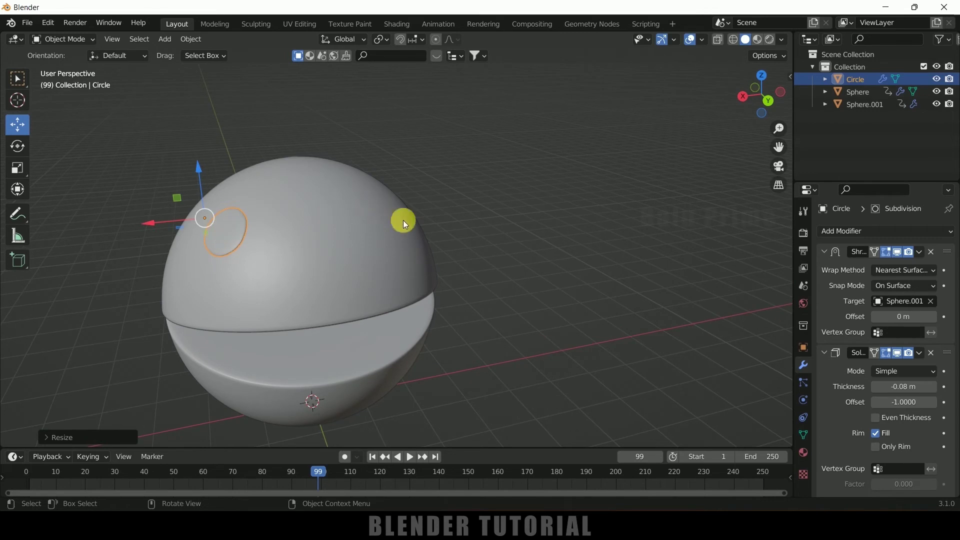
middle_click_drag(368, 242, 352, 247)
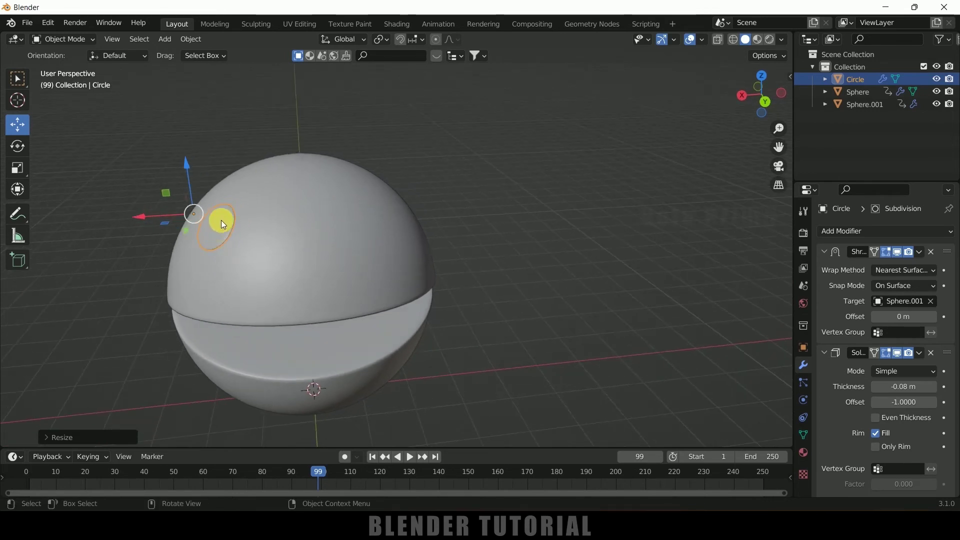
Add a Mirror modifier on X with Sphere.001 as the mirror object to create the second eye.
left_click(841, 231)
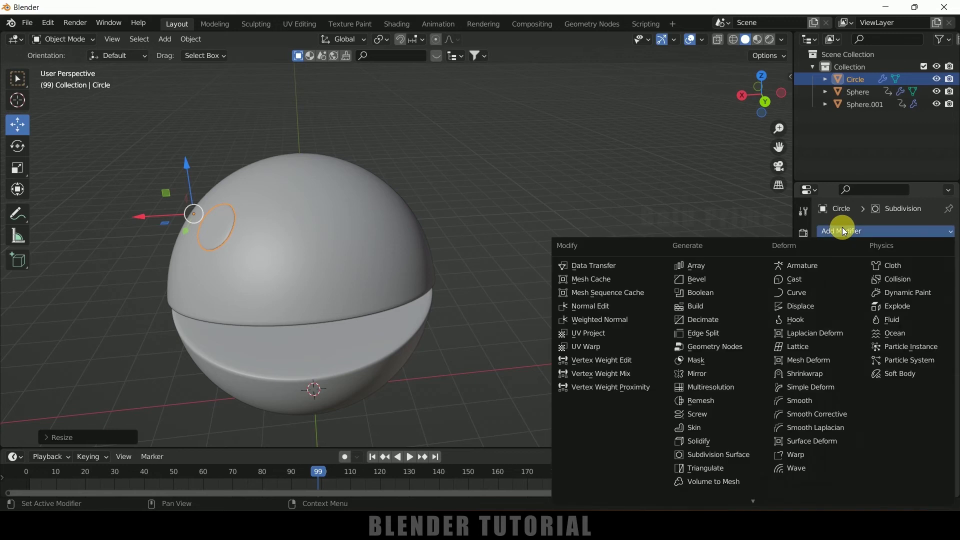
left_click(704, 374)
scroll(859, 402, "down", 8)
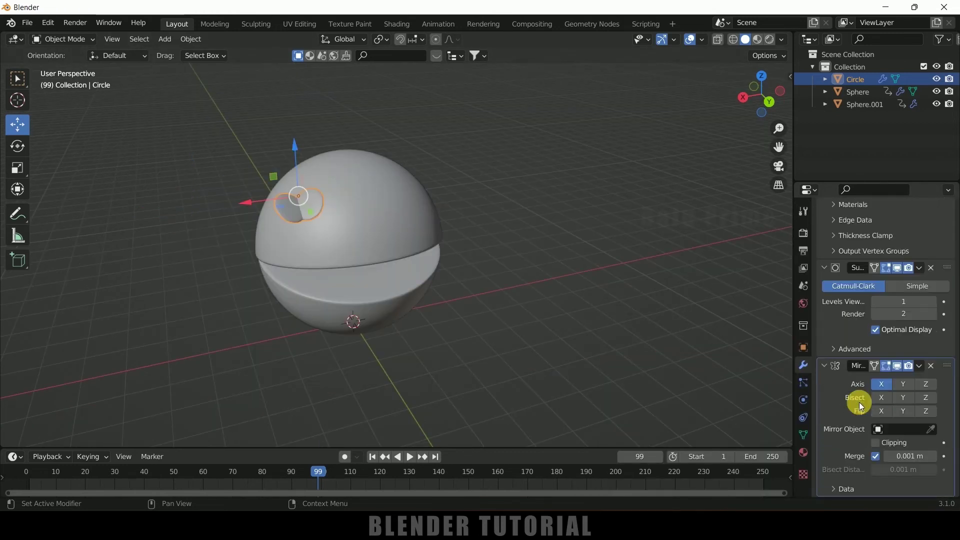
left_click(930, 429)
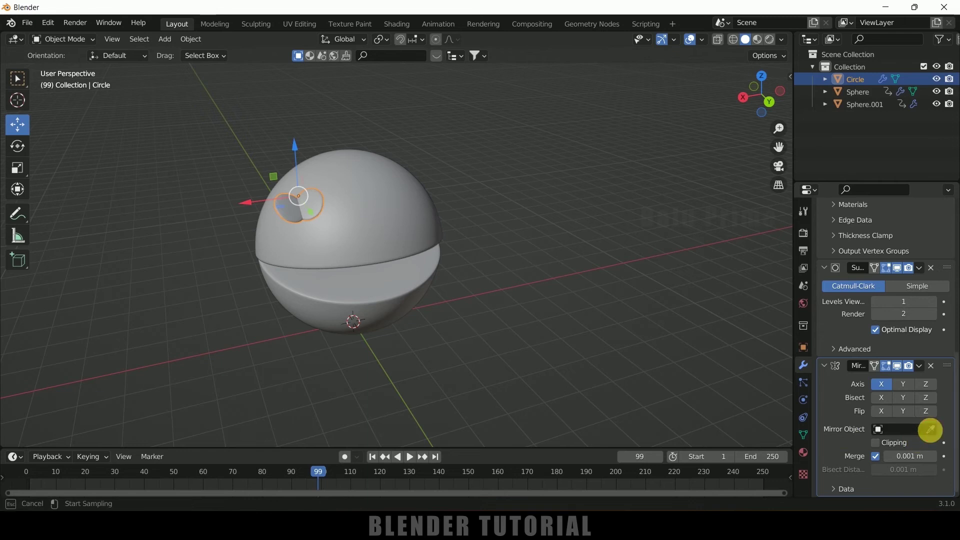
left_click(392, 214)
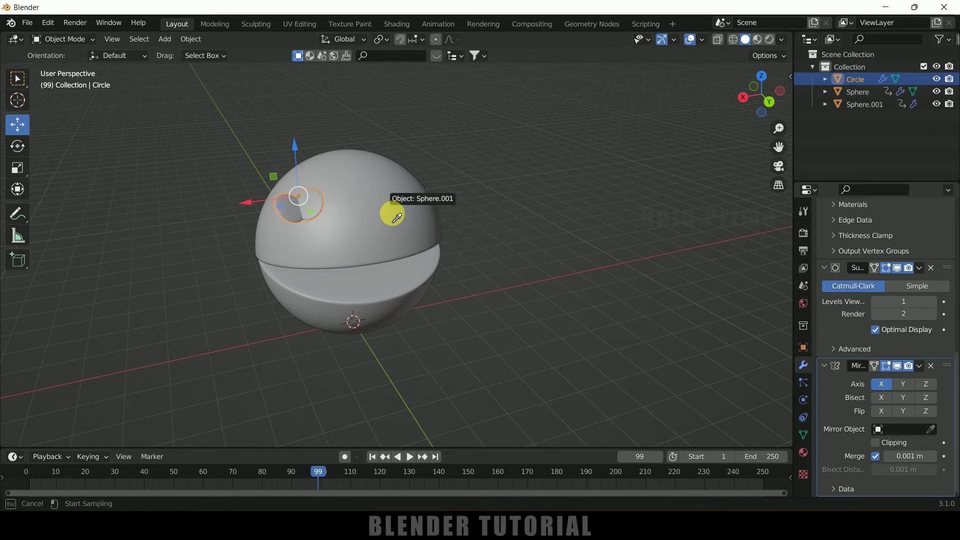
middle_click_drag(416, 244, 410, 248)
scroll(409, 247, "up", 3)
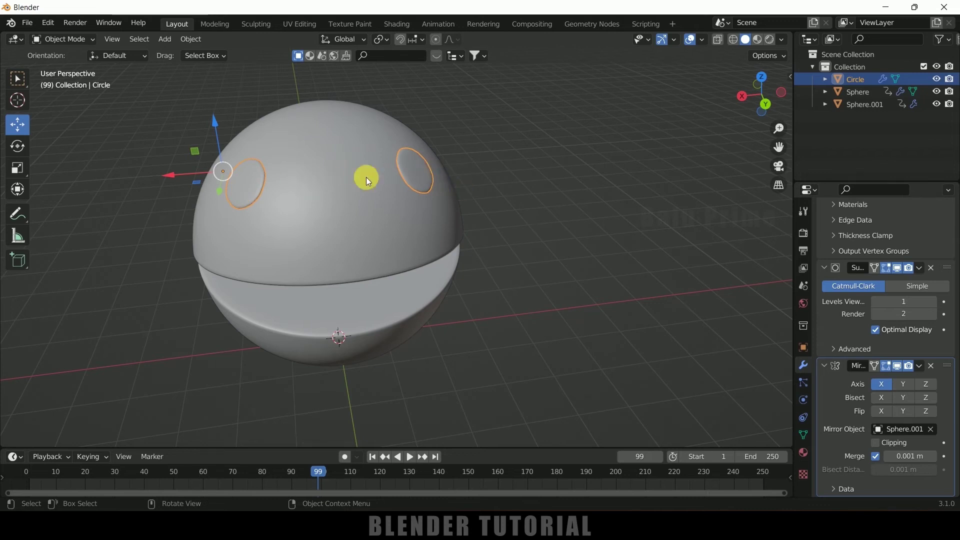
middle_click_drag(430, 255, 504, 259)
scroll(908, 288, "up", 4)
scroll(908, 288, "up", 8)
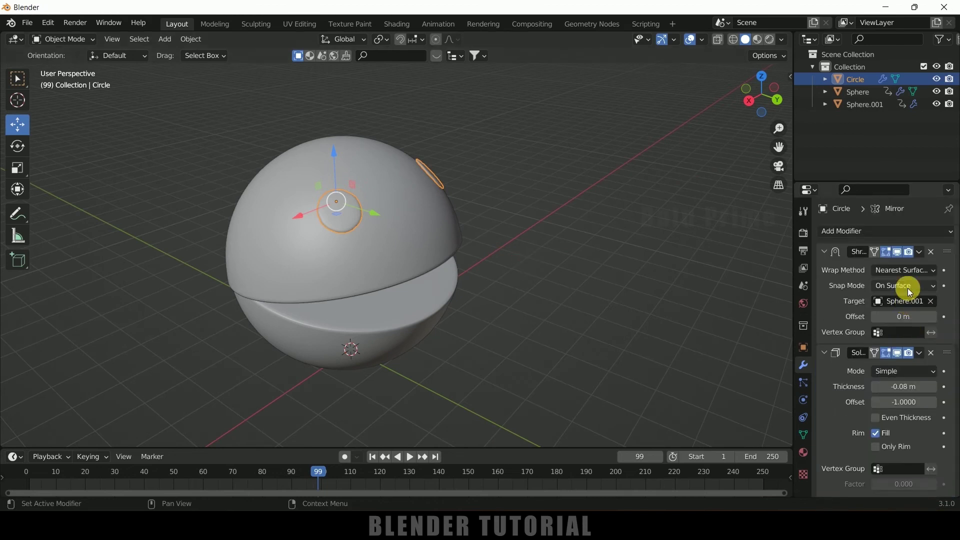
Apply the eye's Shrinkwrap, Solidify, Subdivision and Mirror modifiers in turn.
left_click(918, 252)
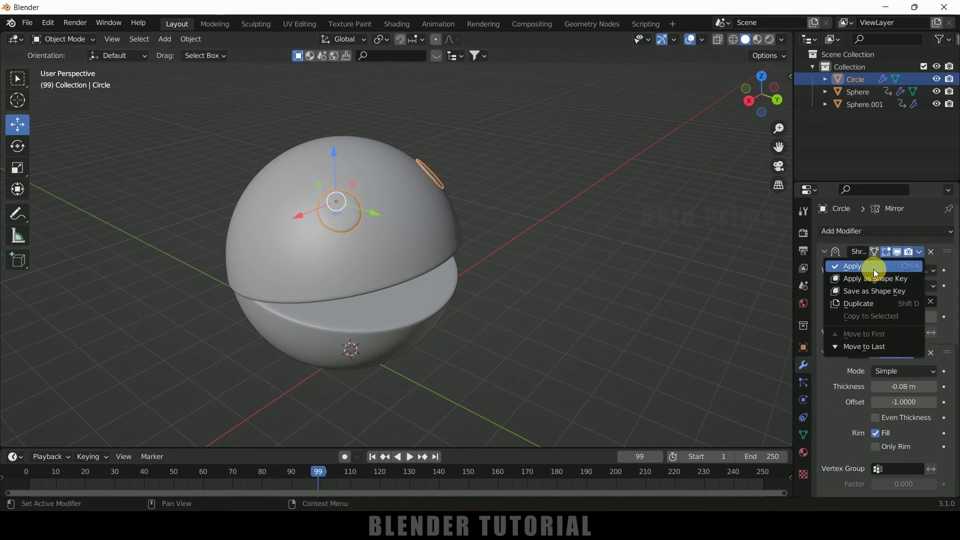
left_click(874, 269)
left_click(919, 252)
left_click(870, 266)
left_click(920, 253)
left_click(898, 266)
left_click(919, 252)
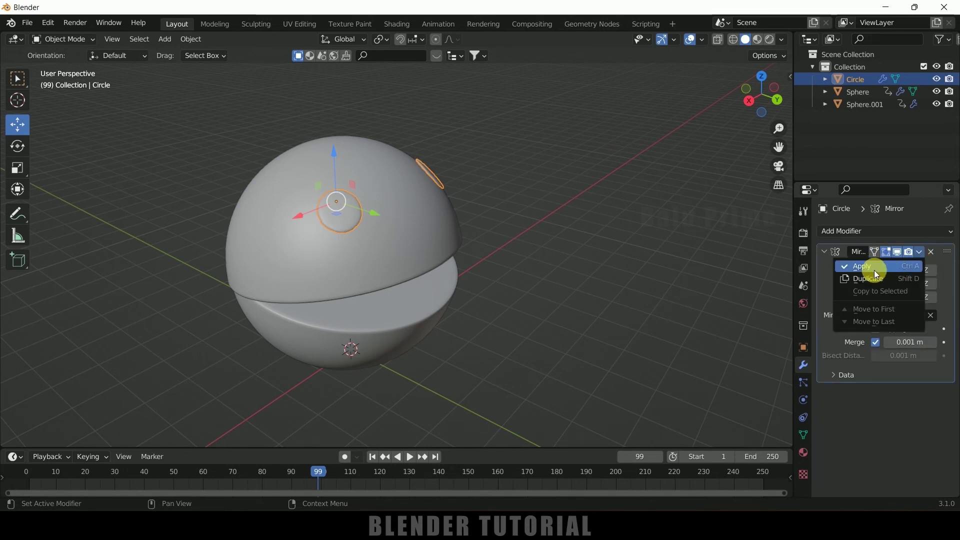
left_click(874, 270)
Play the animation from the start, stop at frame 73, and add Sphere.001 to the selection.
key("shift+Left")
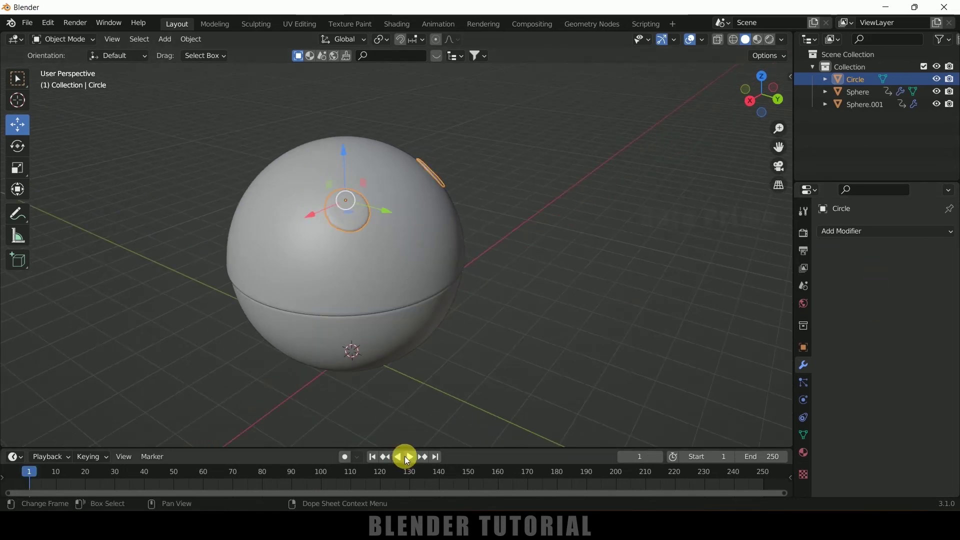
left_click(404, 456)
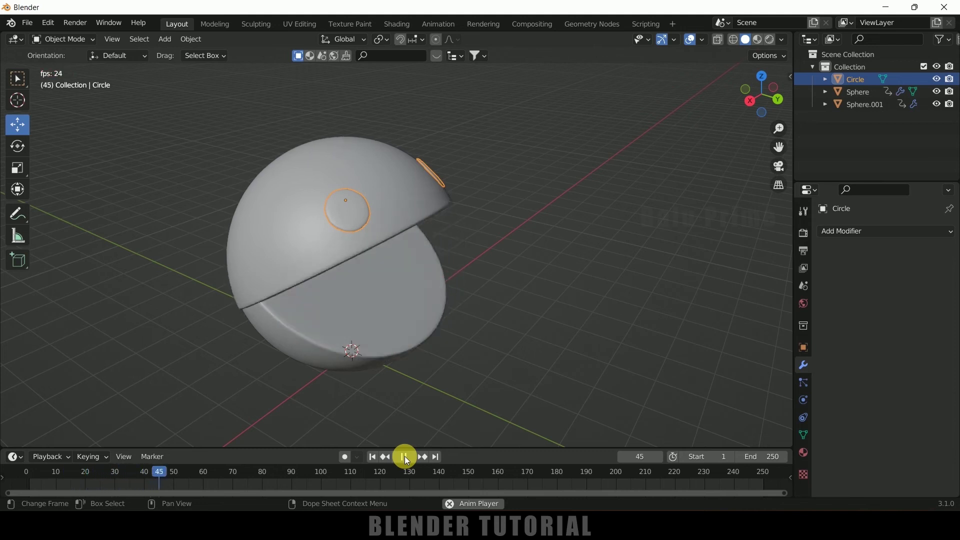
left_click(404, 456)
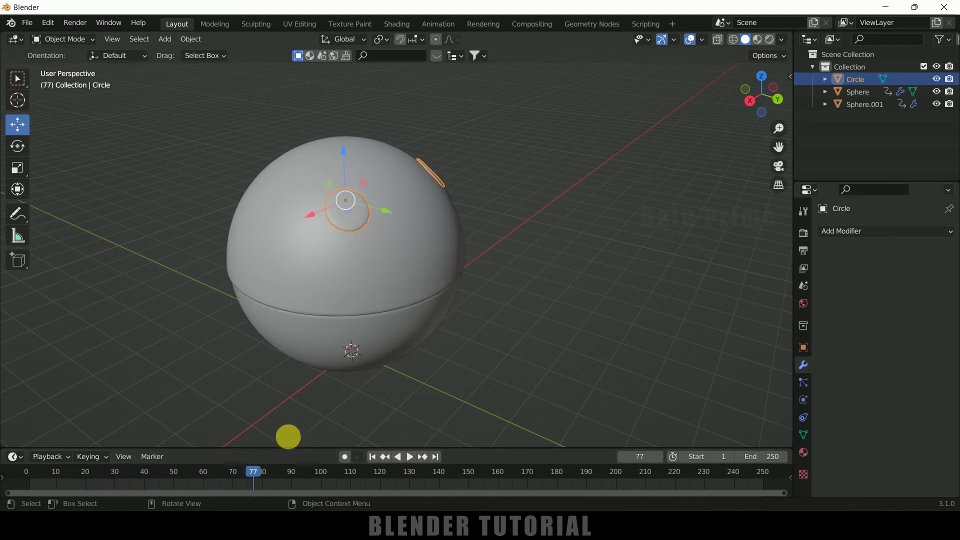
left_click_drag(253, 471, 241, 470)
middle_click_drag(284, 426, 380, 381)
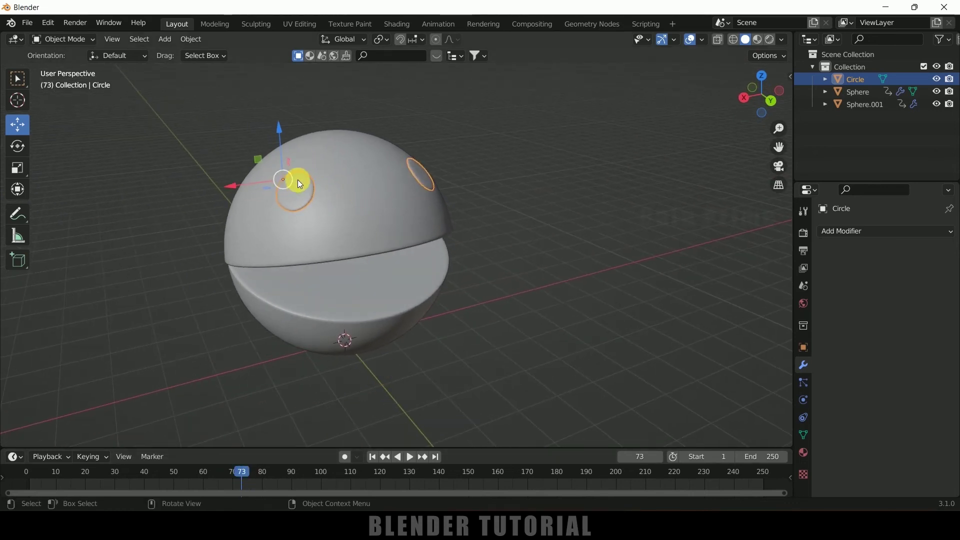
key("shift")
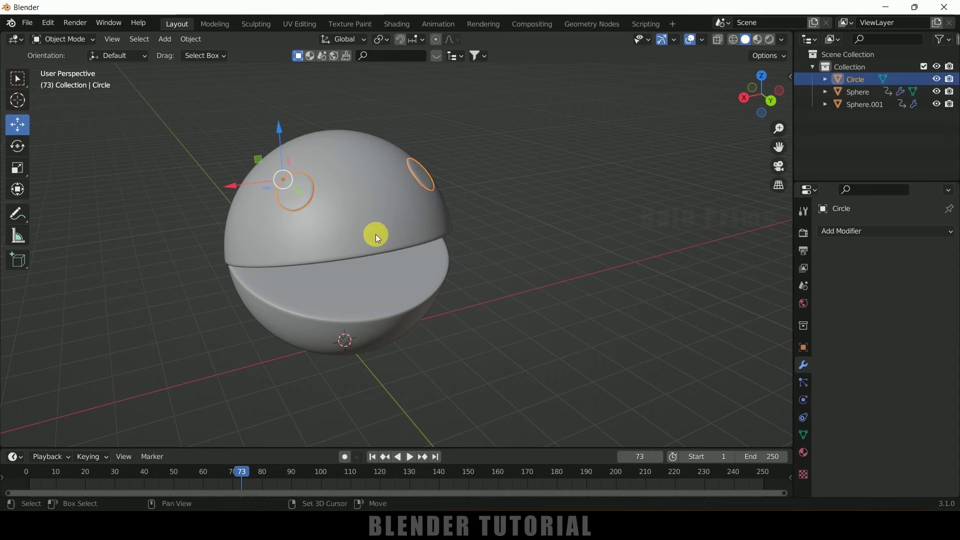
left_click(369, 200, "shift")
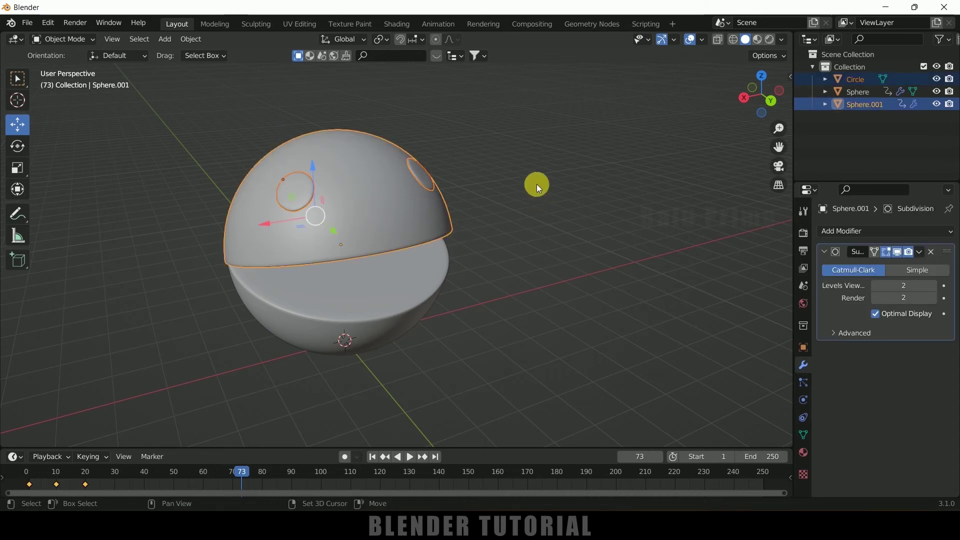
key("ctrl+p")
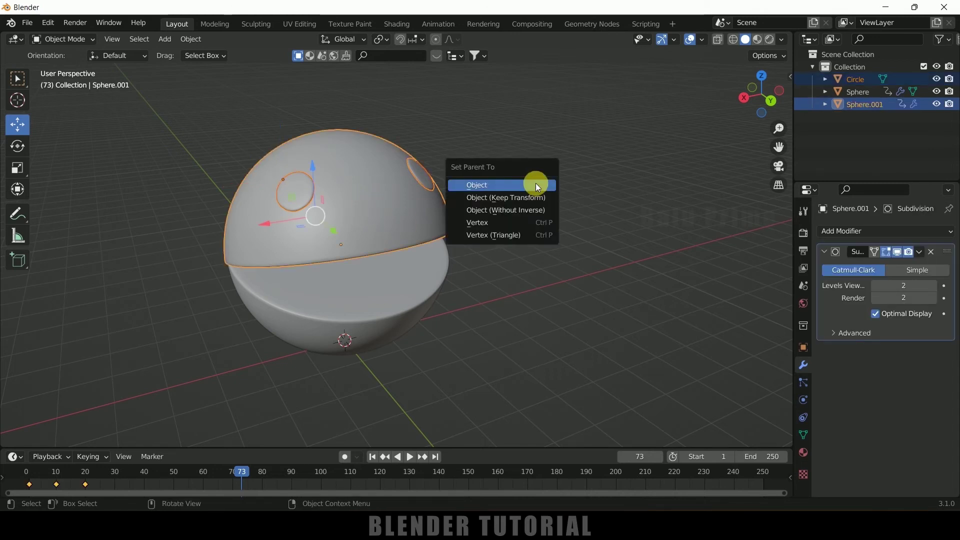
left_click(500, 202)
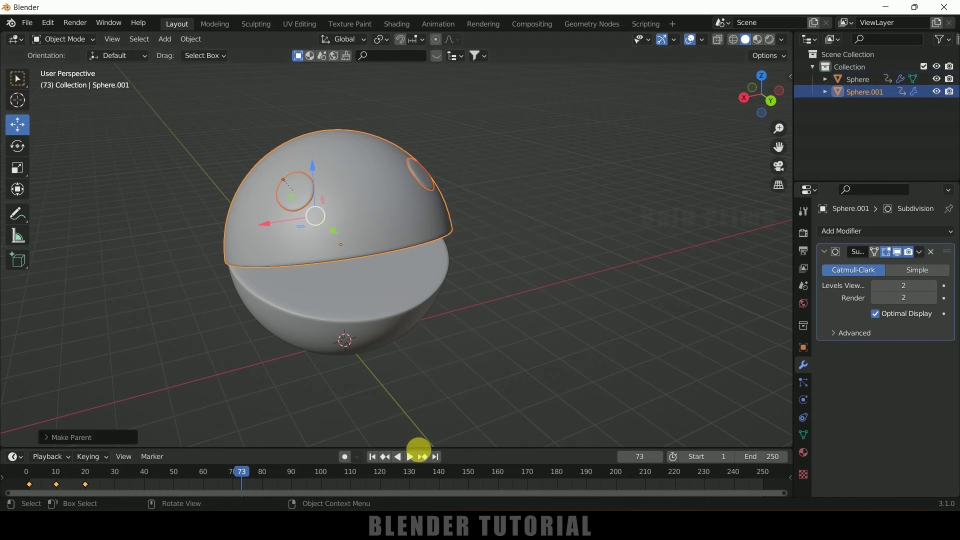
left_click(412, 457)
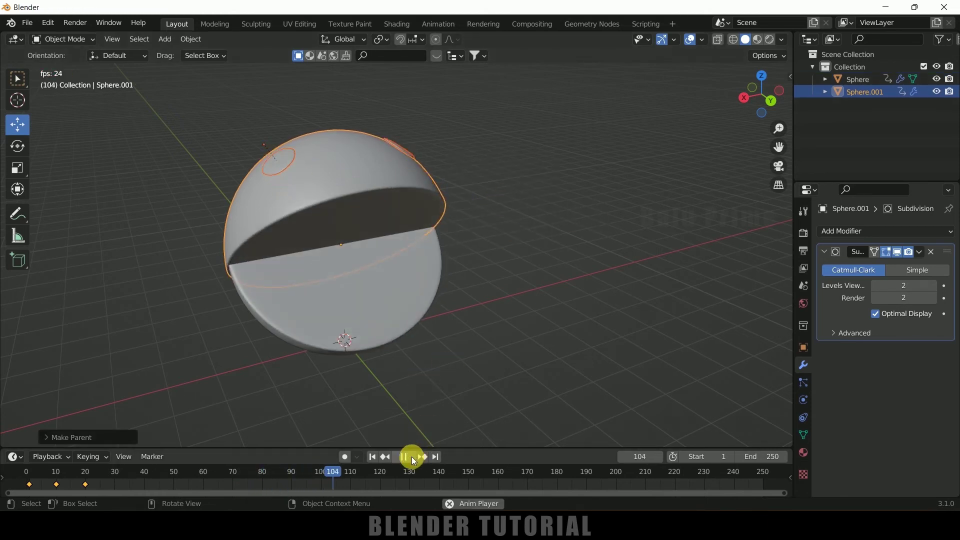
left_click(412, 457)
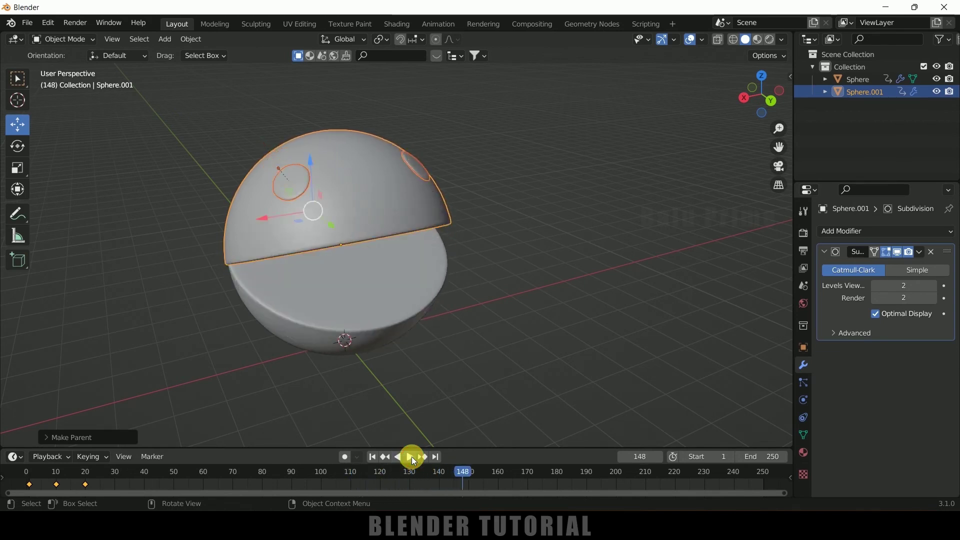
key("shift+Left")
left_click(410, 457)
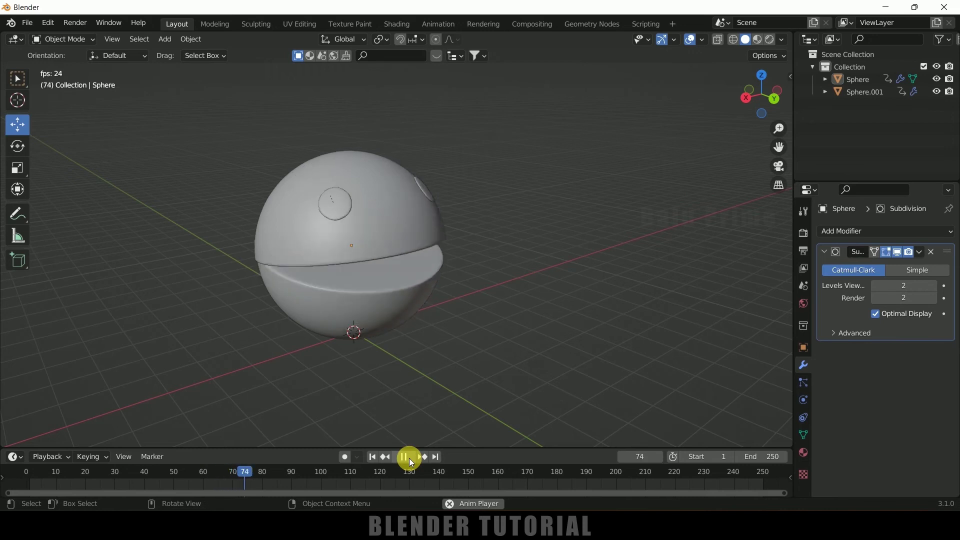
left_click(408, 457)
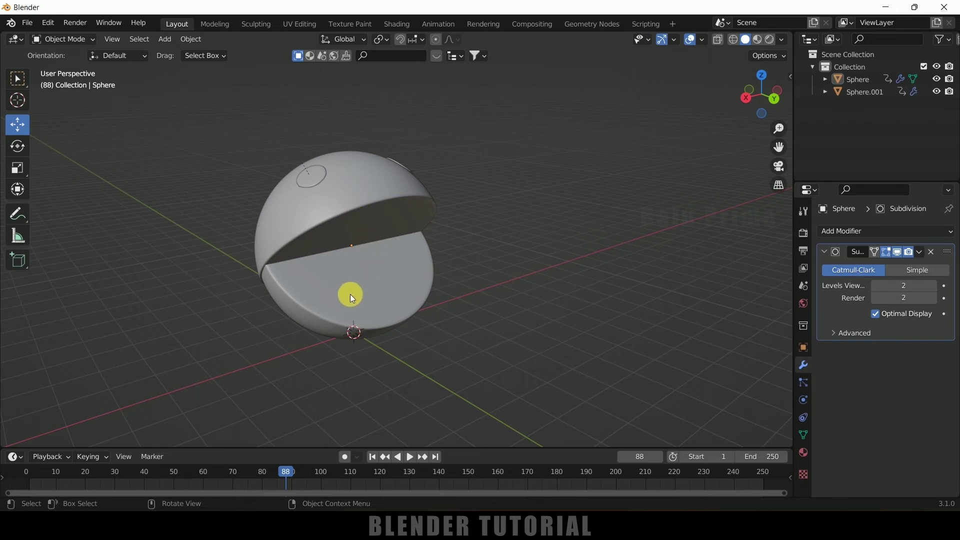
middle_click_drag(403, 356, 388, 304)
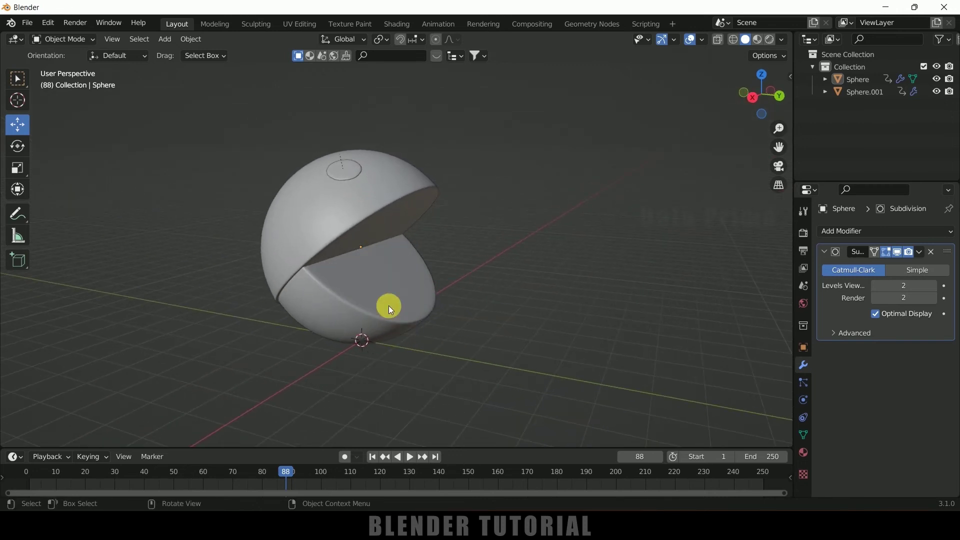
left_click(367, 271)
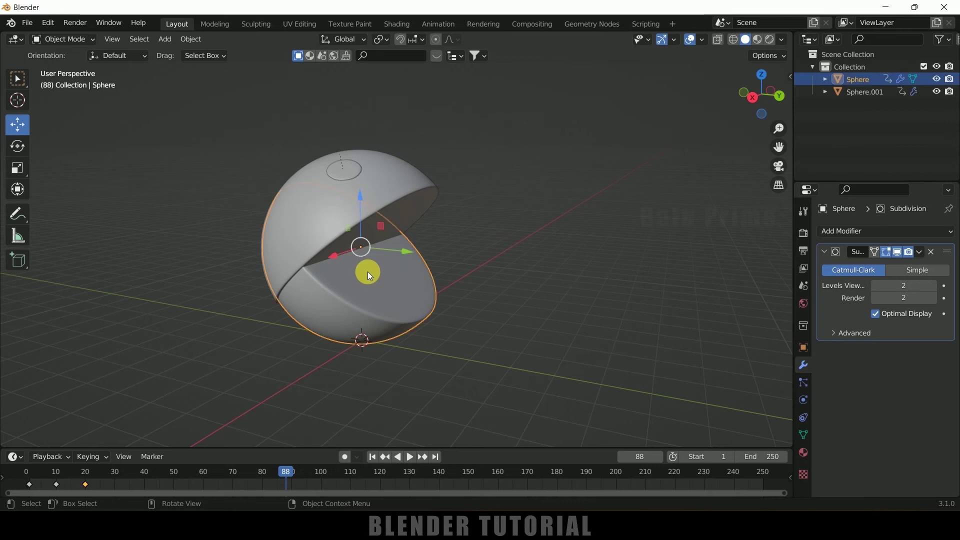
left_click(398, 190)
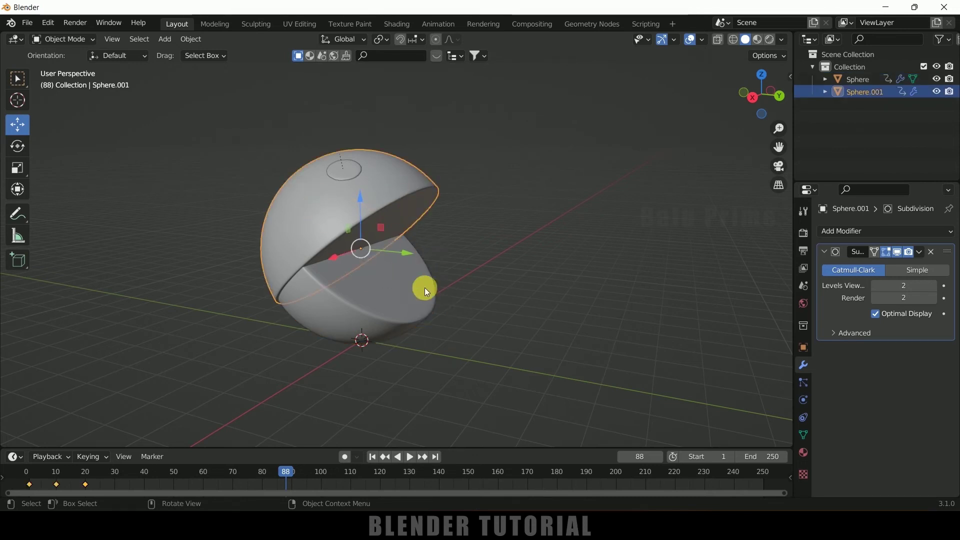
middle_click_drag(427, 234, 509, 325)
left_click(385, 295)
left_click(386, 230)
middle_click_drag(463, 310, 456, 302)
left_click(184, 144)
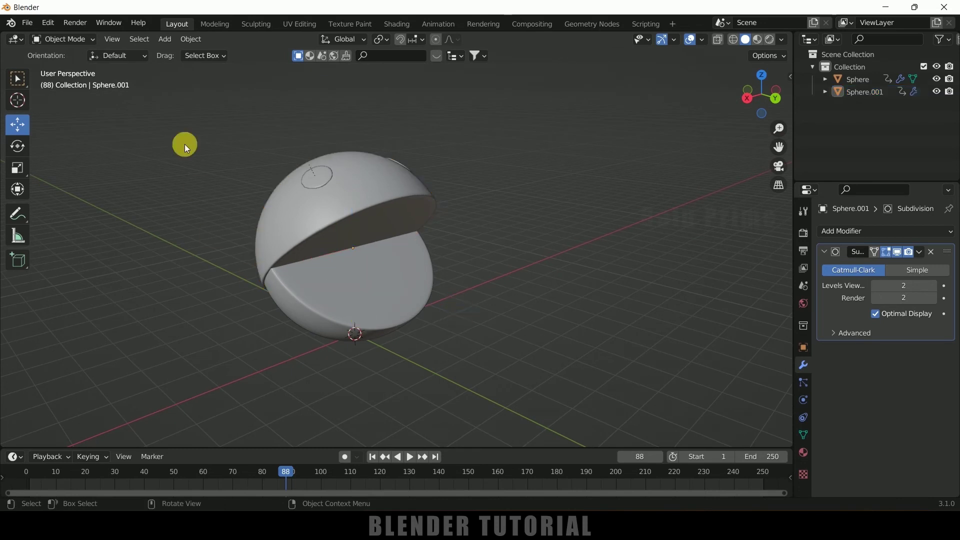
Add a cube empty, scale it to 2.266 and raise it to enclose the ball.
left_click(165, 40)
mouse_move(218, 180)
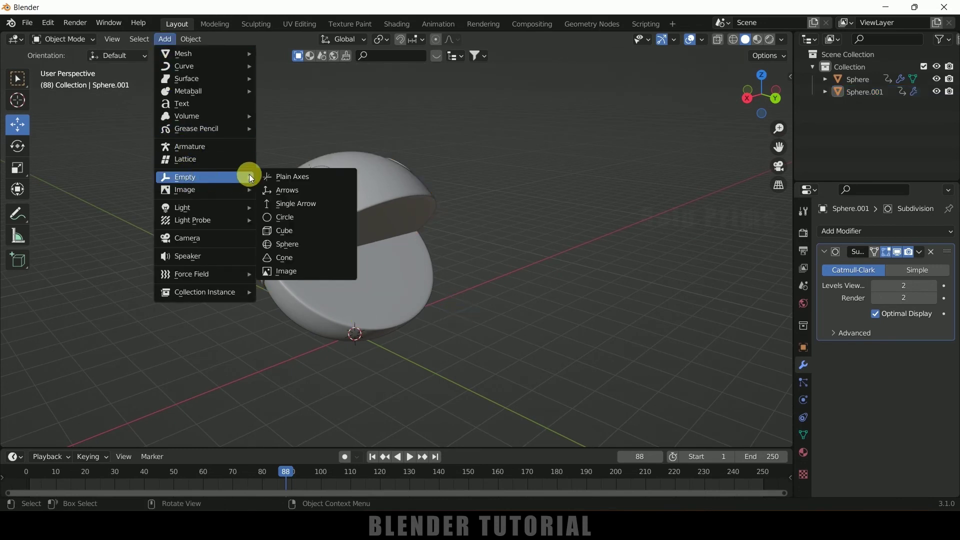
left_click(297, 231)
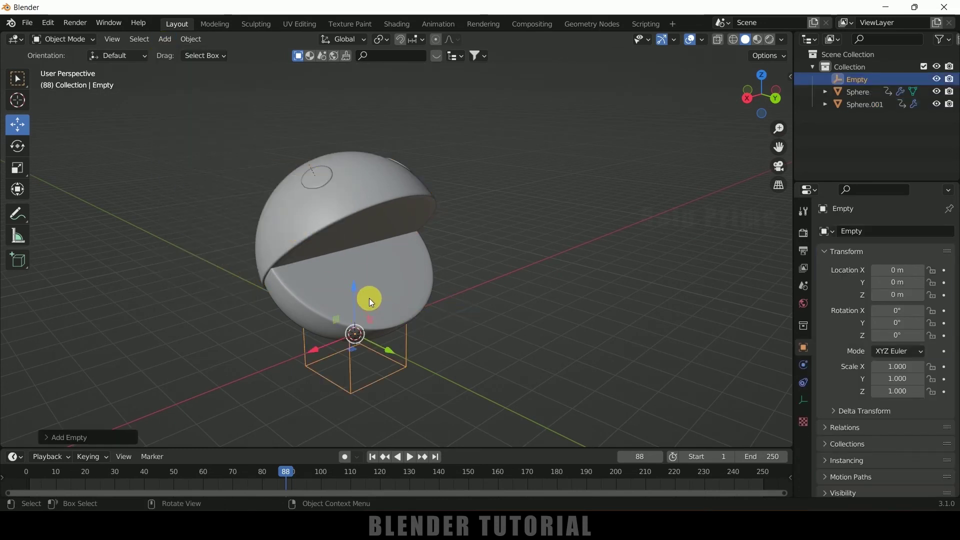
key("s")
left_click(407, 302)
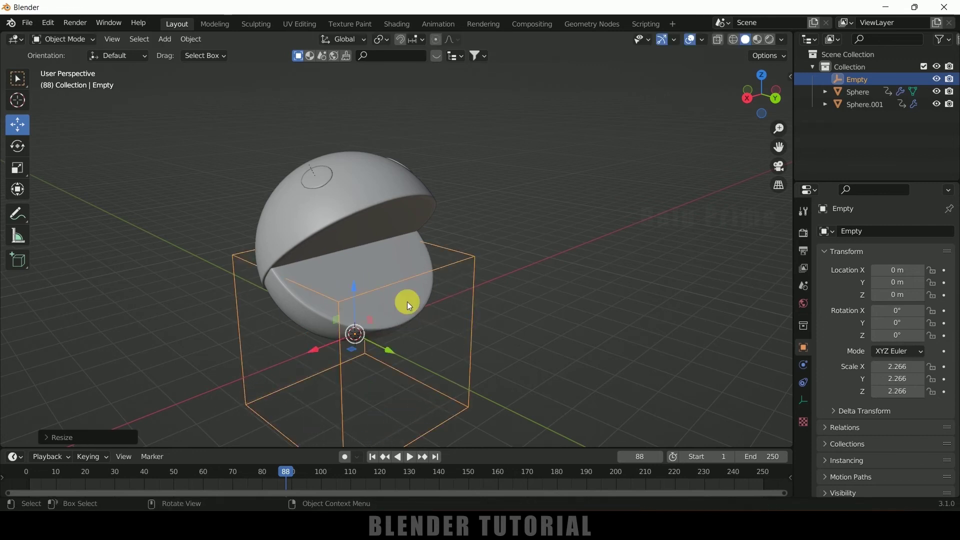
left_click_drag(354, 287, 353, 191)
middle_click_drag(354, 190, 325, 292)
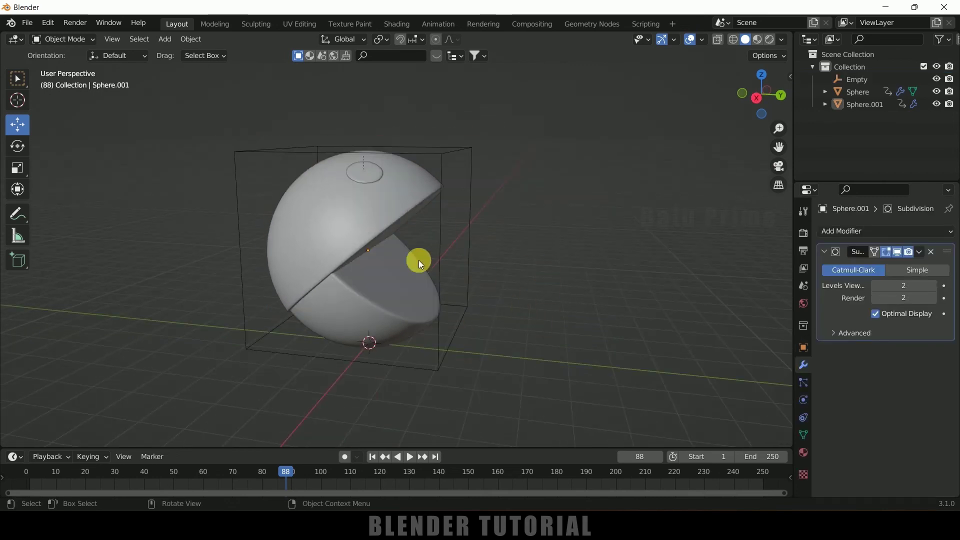
Parent both hemispheres to the empty with Object (Keep Transform), then reselect the empty.
left_click(351, 206)
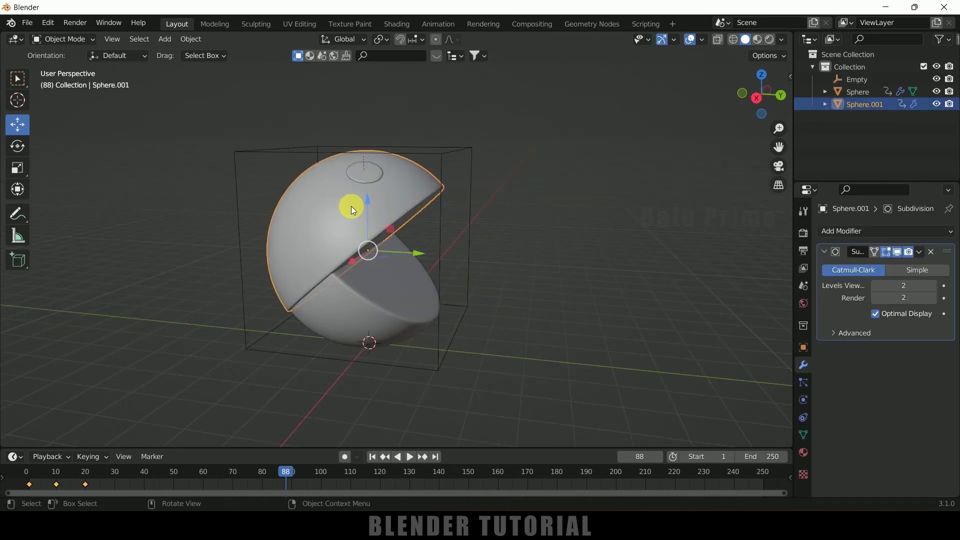
left_click(366, 296, "shift")
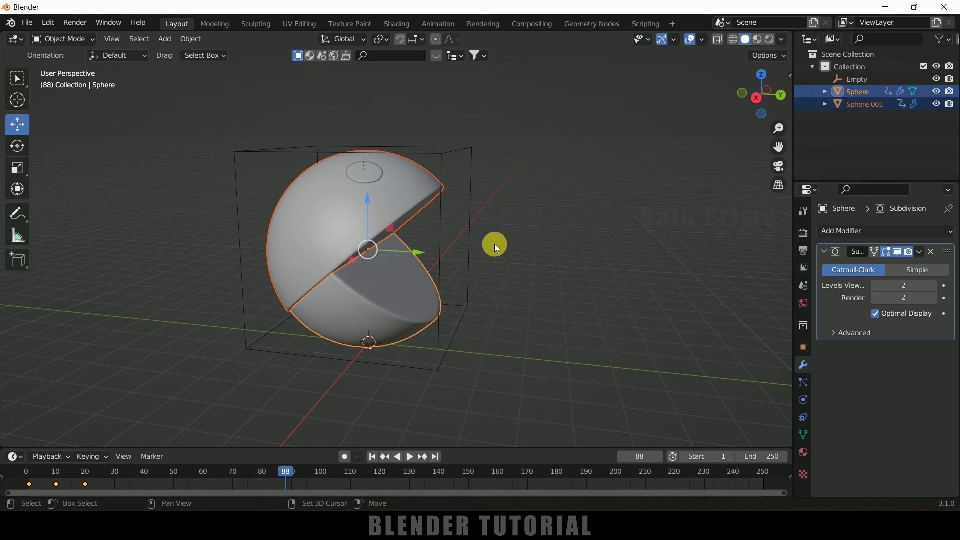
left_click(469, 173, "shift")
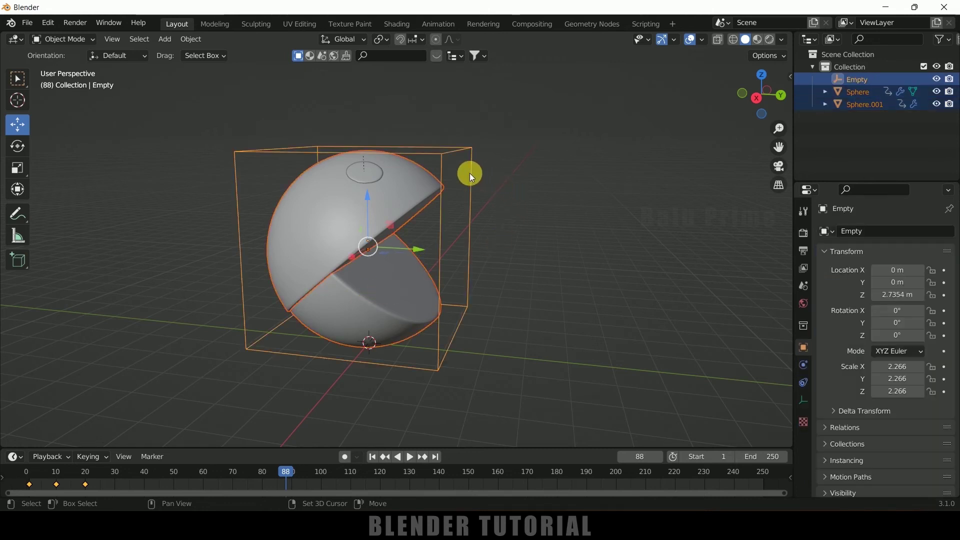
key("ctrl+p")
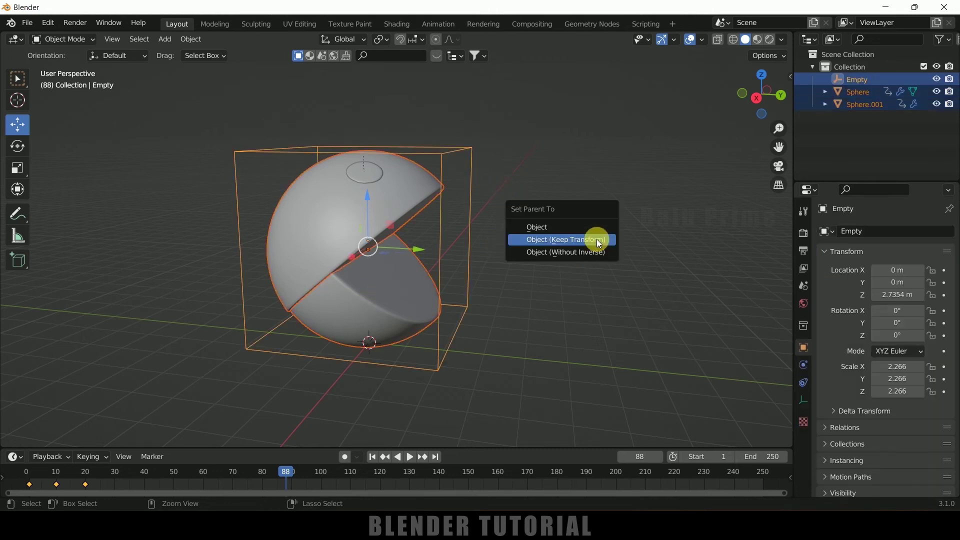
left_click(555, 239)
left_click(515, 283)
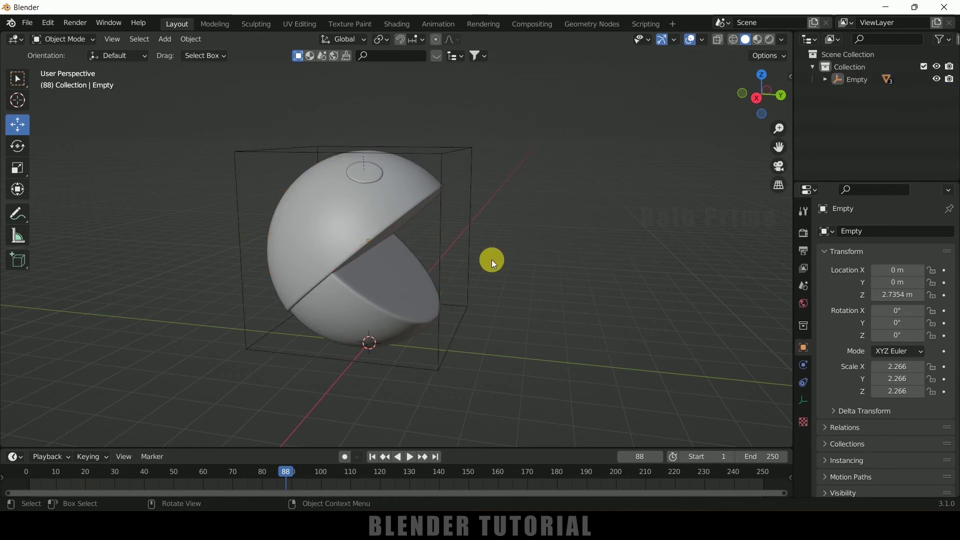
left_click(473, 231)
Check the parenting with a playback, then keyframe the empty's location at Y -17.745 m on frame 1.
left_click_drag(418, 241, 467, 290)
left_click(410, 457)
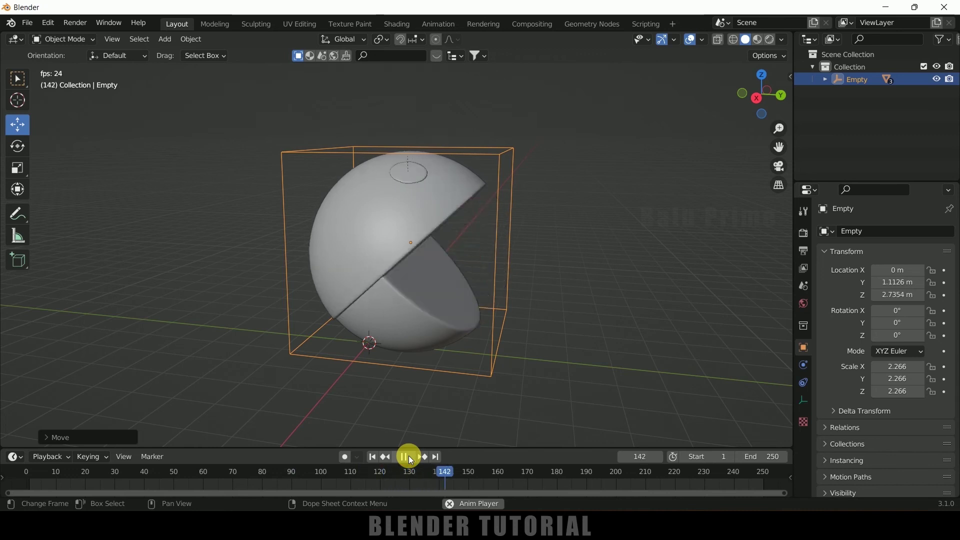
left_click(409, 456)
left_click(383, 459)
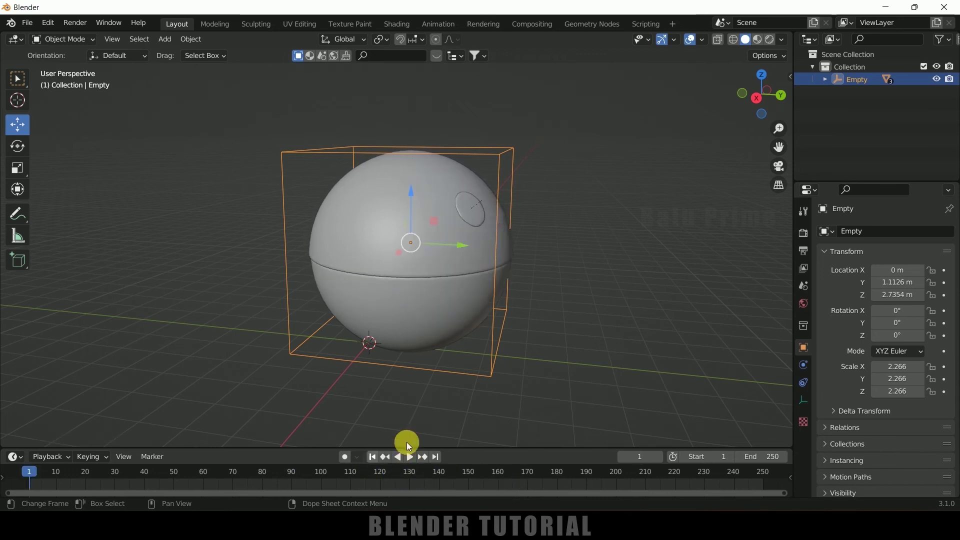
scroll(508, 385, "down", 4)
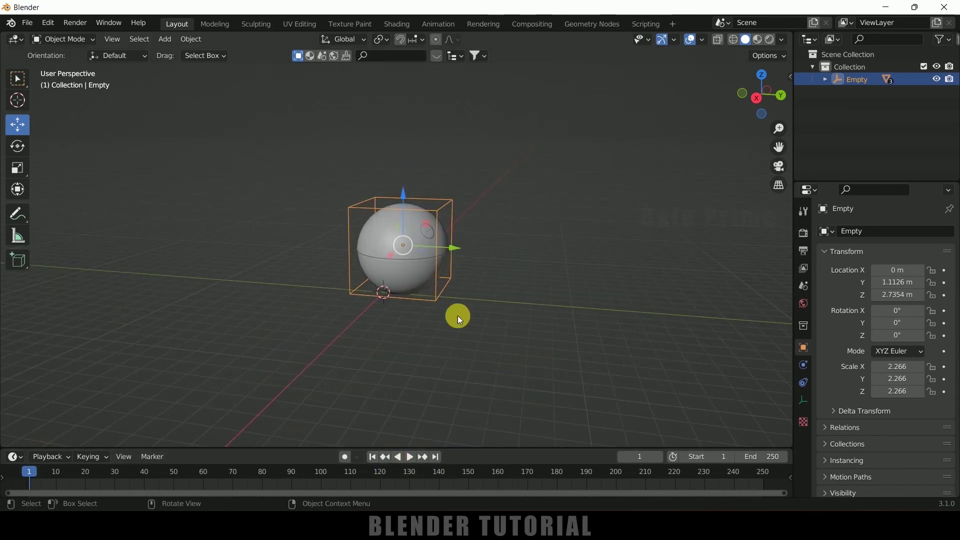
left_click_drag(447, 247, 152, 217)
key("i")
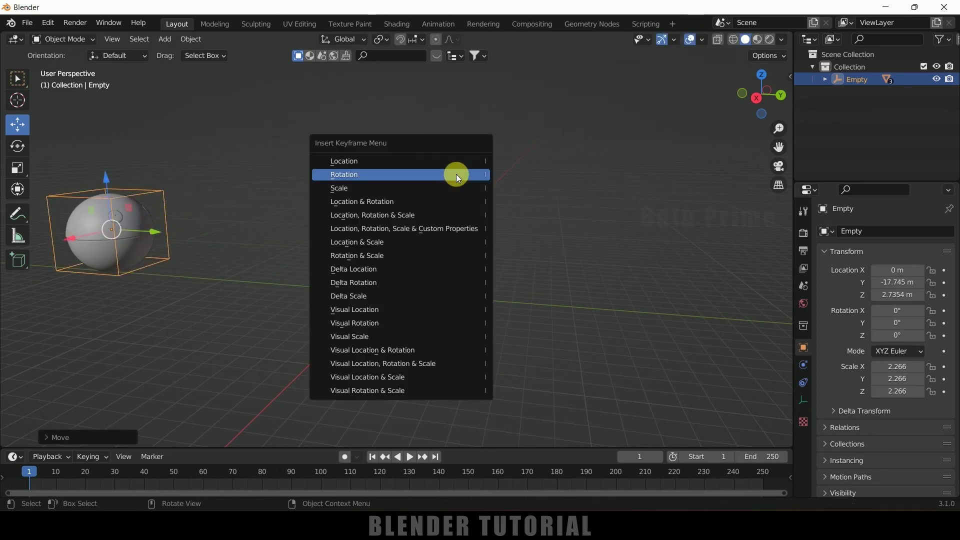
left_click(430, 161)
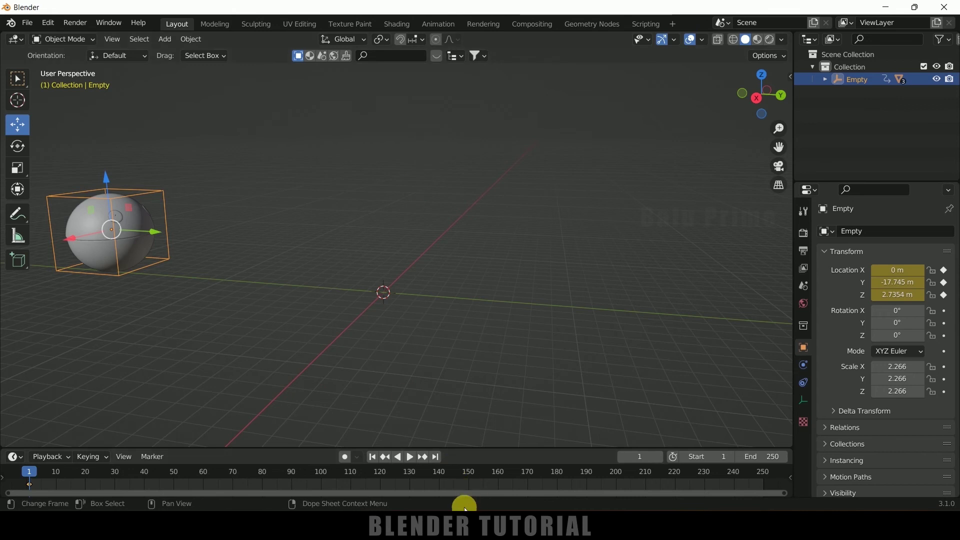
Keyframe the empty's location at Y 11.813 m on frame 250.
left_click(437, 456)
left_click_drag(154, 235, 622, 315)
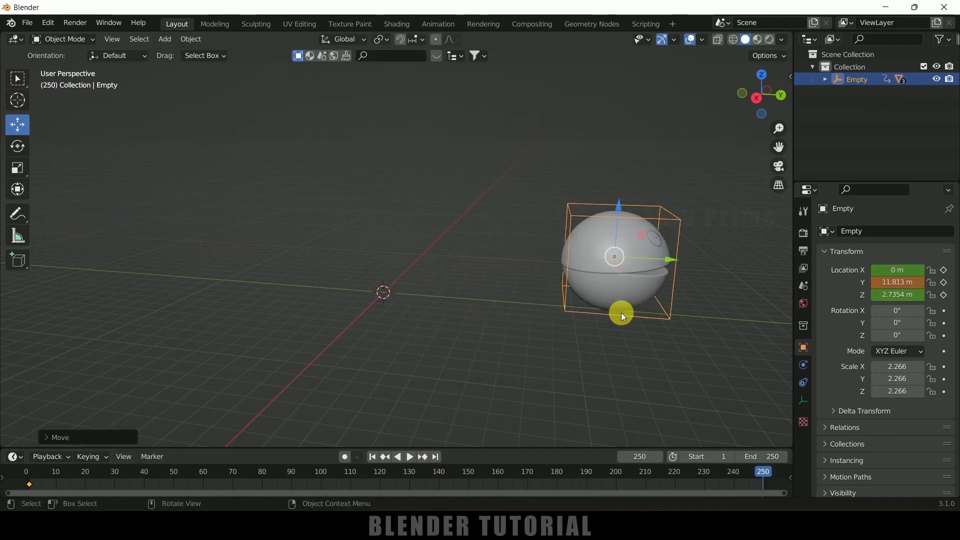
key("i")
left_click(487, 209)
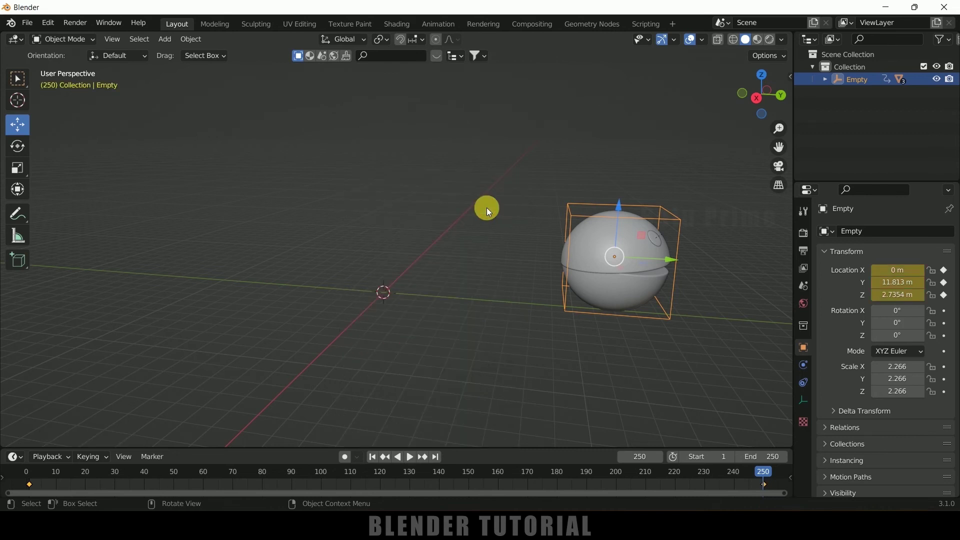
Play the rolling animation from frame 1 and make the timeline area taller.
left_click(373, 457)
left_click(409, 457)
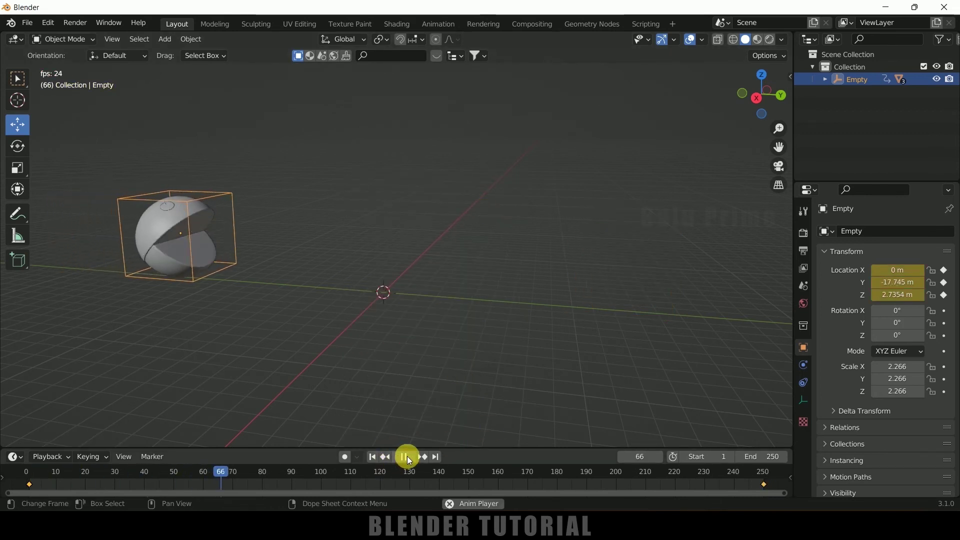
left_click(407, 455)
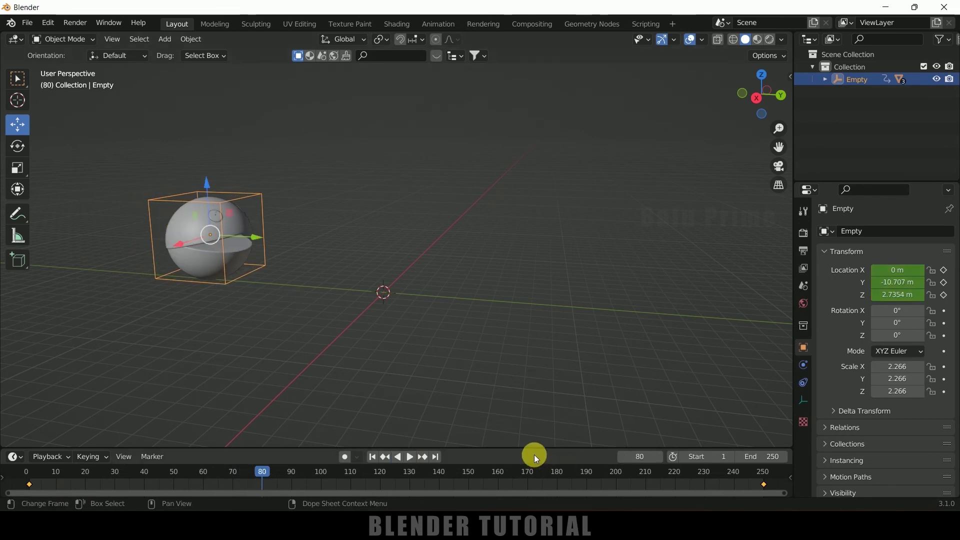
left_click_drag(527, 448, 511, 384)
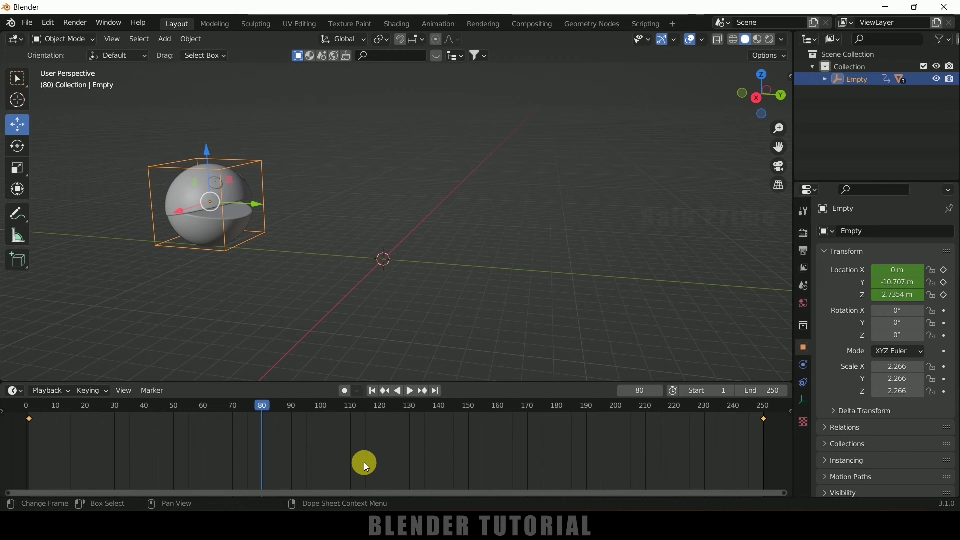
Set the empty's keyframes to Linear interpolation and preview the motion.
key("t")
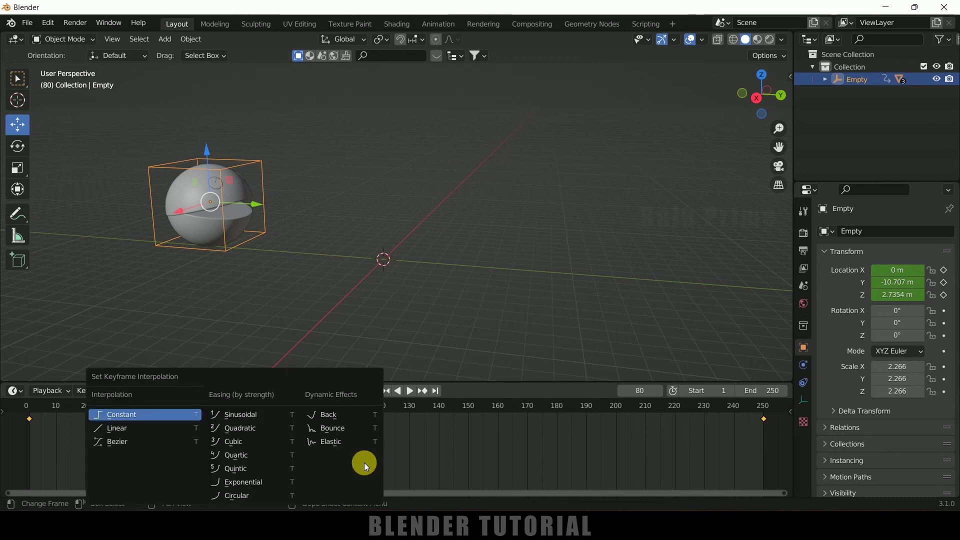
left_click(130, 427)
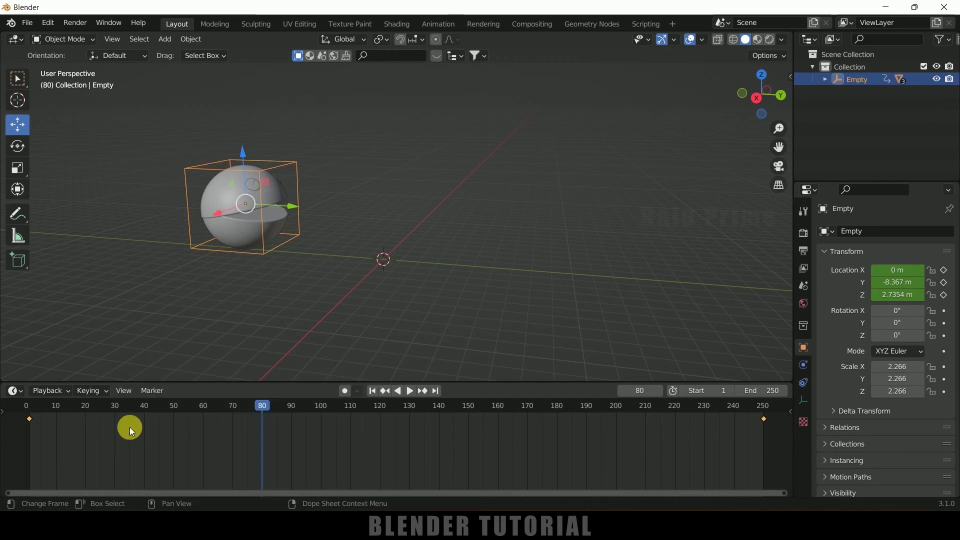
left_click(413, 392)
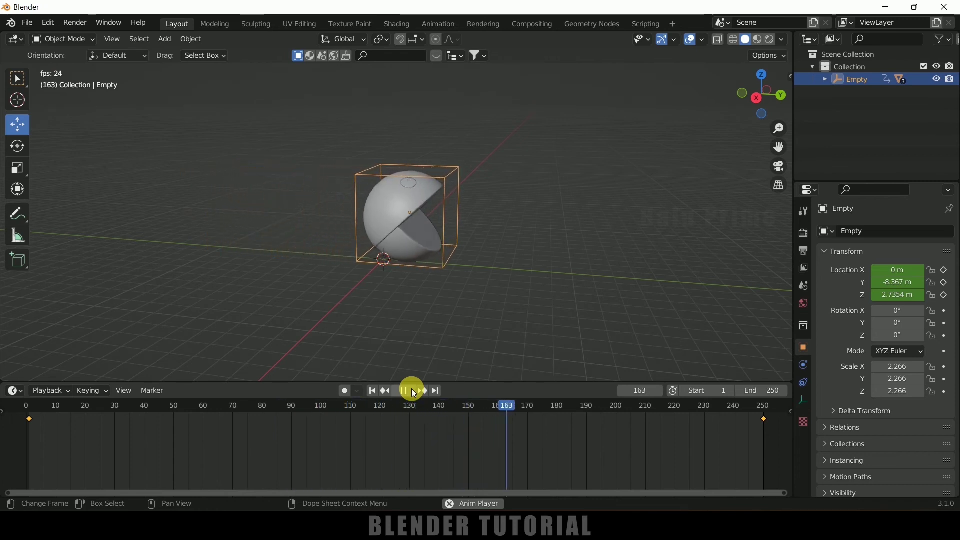
left_click(413, 392)
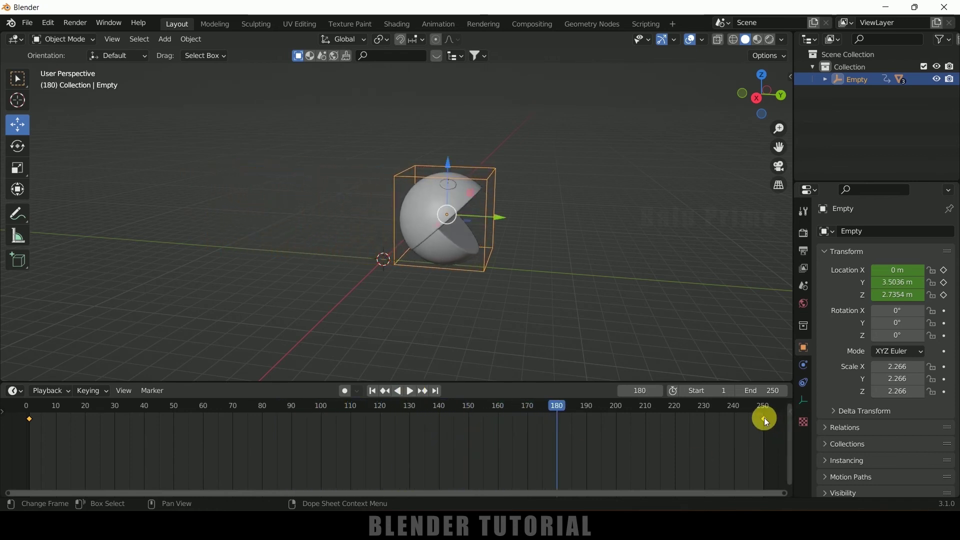
Move the final location keyframe from frame 250 to 180, replay, and deselect the Empty.
left_click_drag(763, 418, 558, 434)
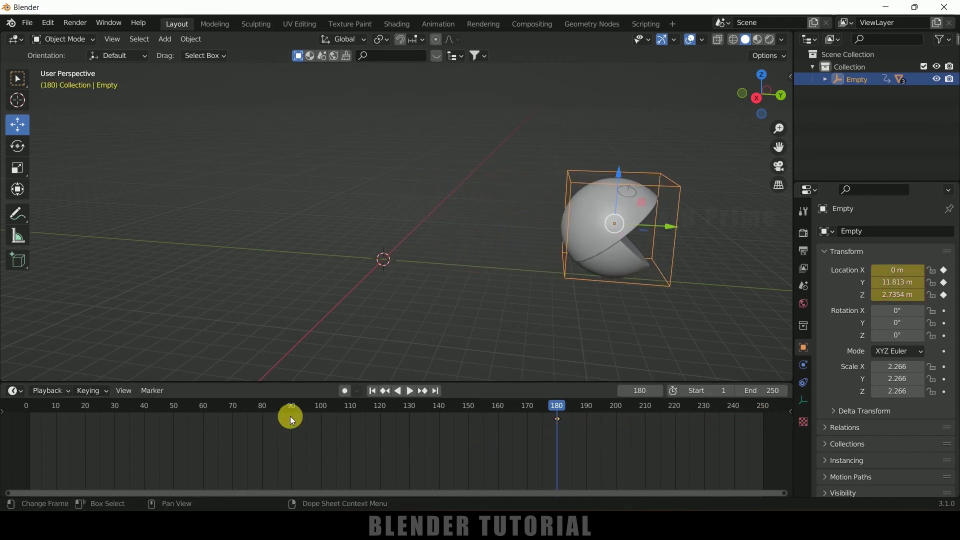
left_click(371, 391)
key("space")
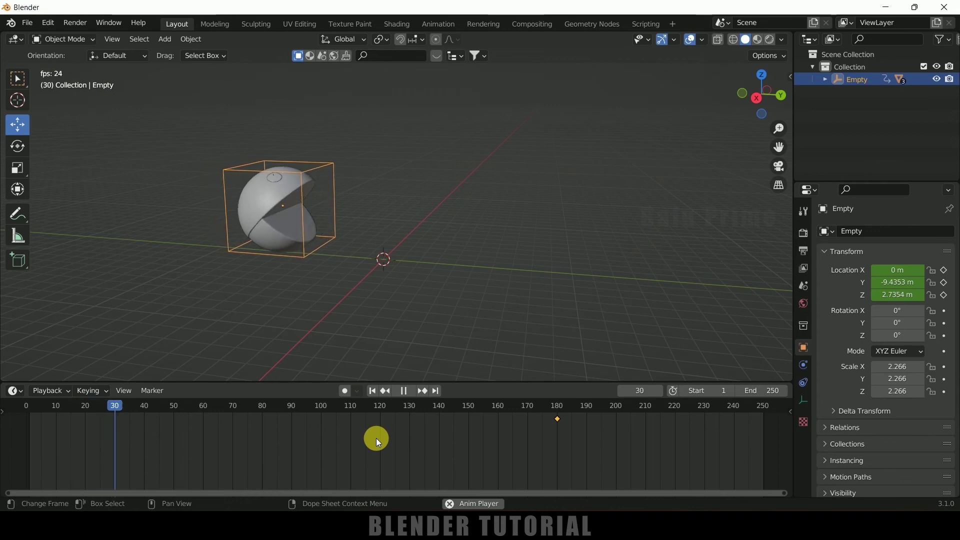
key("space")
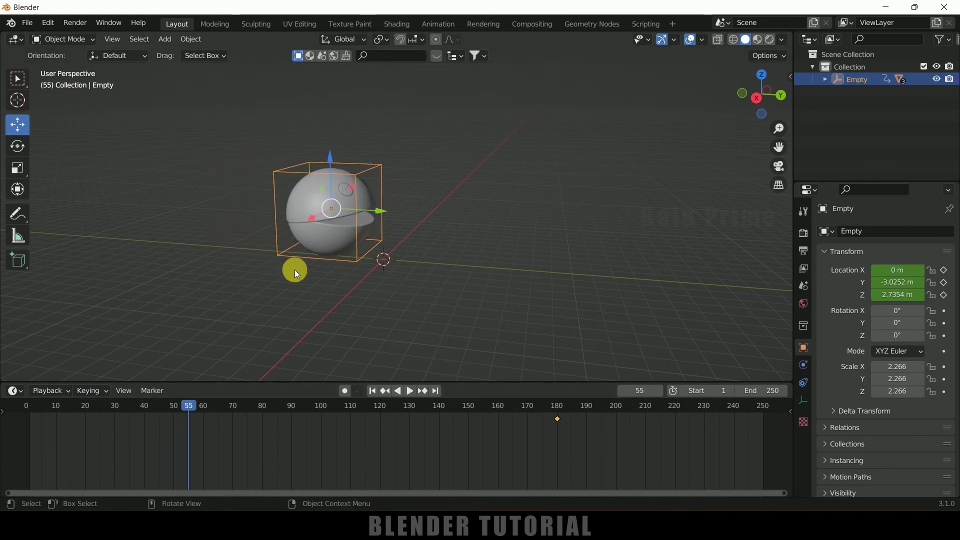
left_click(311, 293)
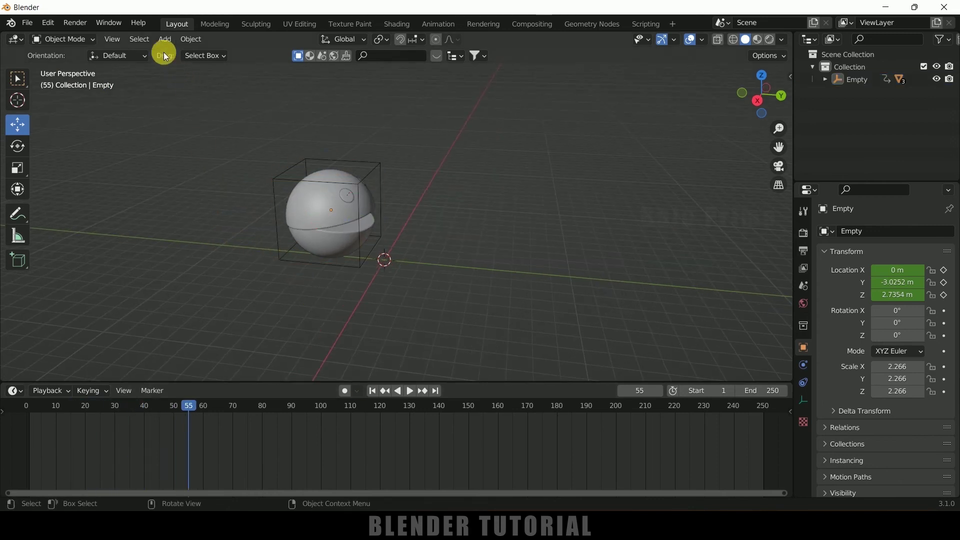
Add a plane mesh and scale it up under the ball.
left_click(165, 39)
mouse_move(171, 53)
left_click(285, 54)
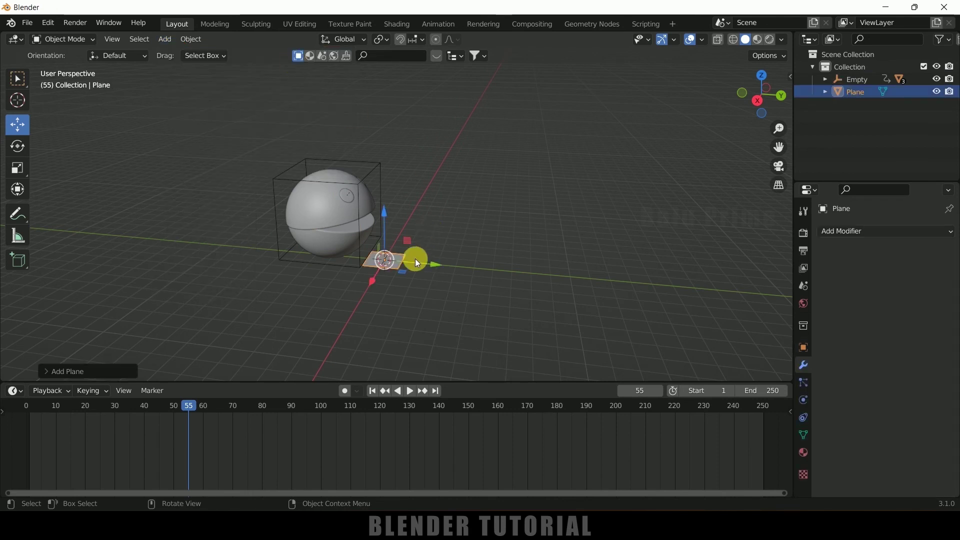
key("s")
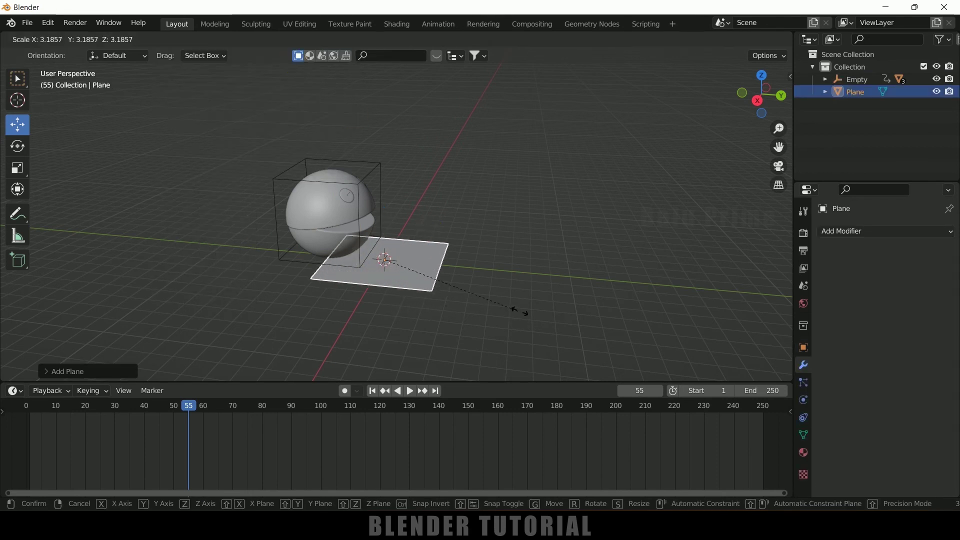
left_click(679, 309)
Stretch the plane along Y into a long strip and play the roll to check it.
key("s")
key("x")
key("y")
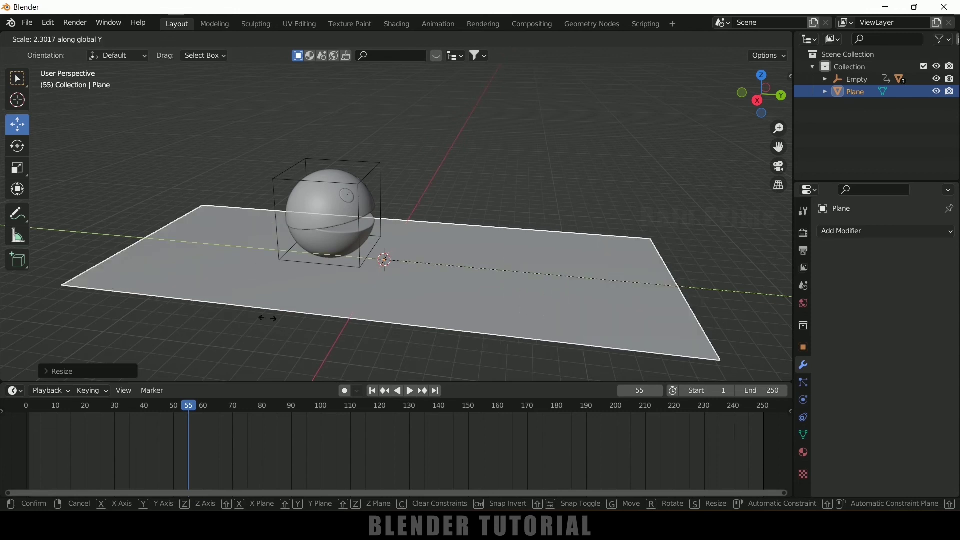
left_click(214, 331)
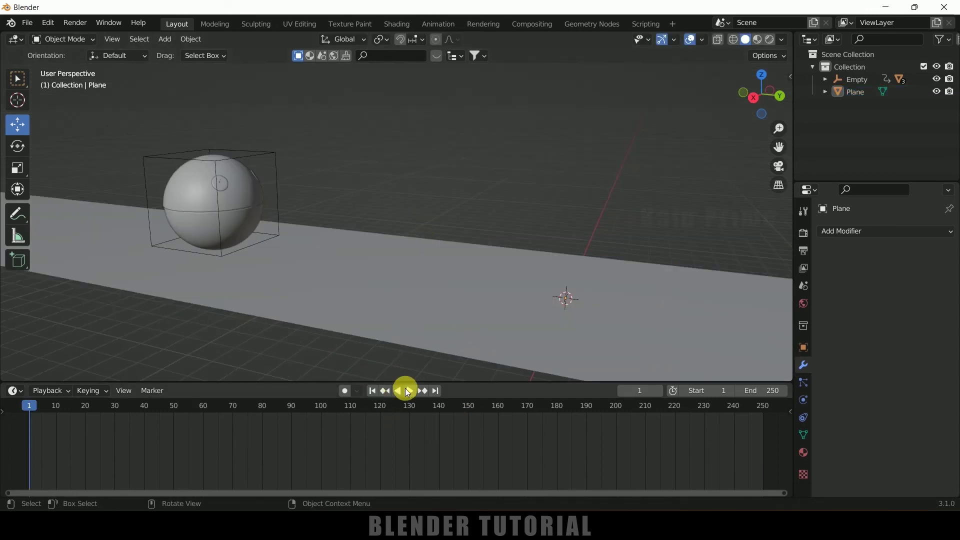
left_click(407, 391)
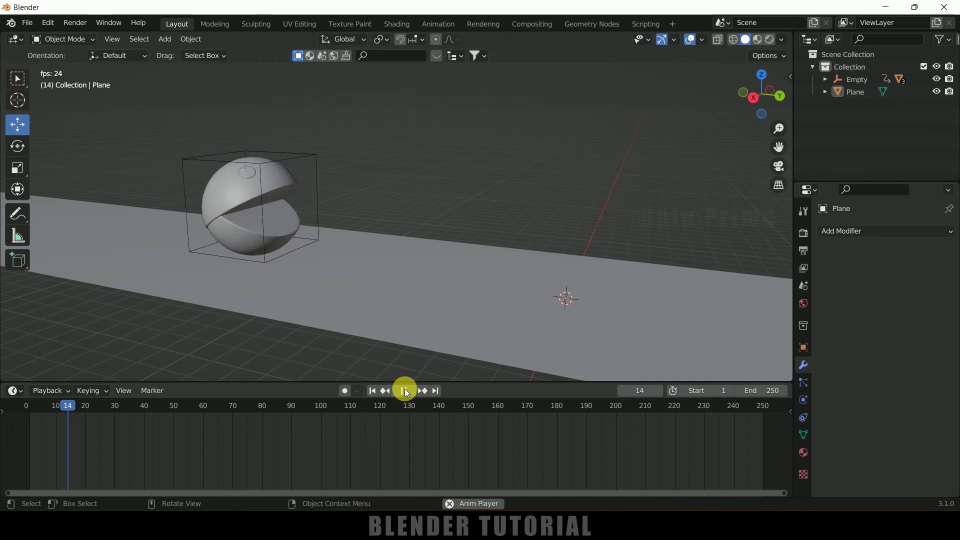
left_click(404, 391)
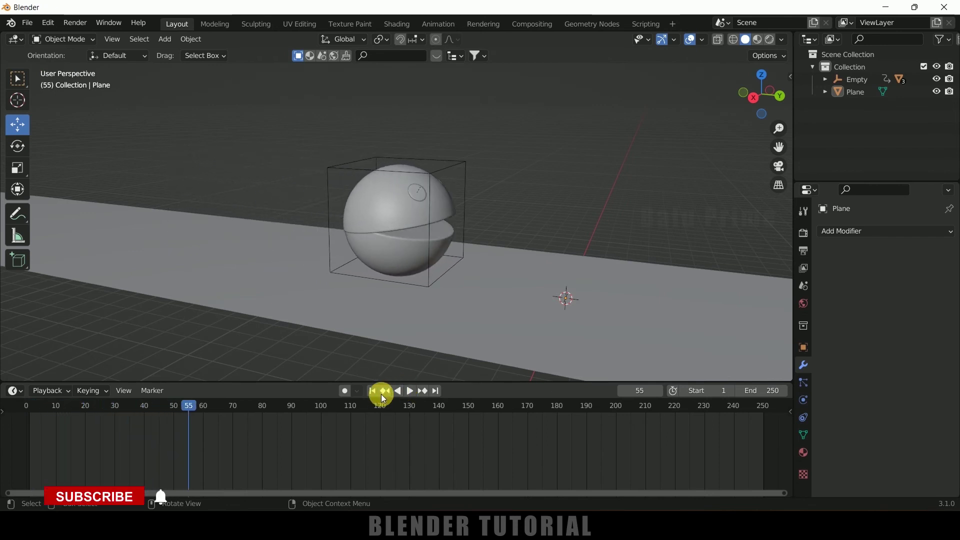
left_click(373, 391)
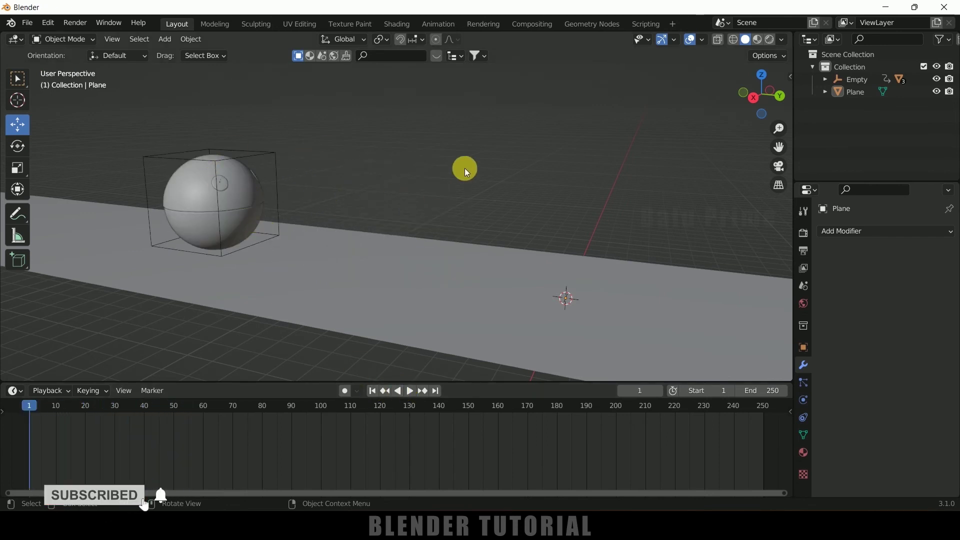
Switch to Material Preview shading and give Sphere.001 a new material, Material.001.
left_click(757, 40)
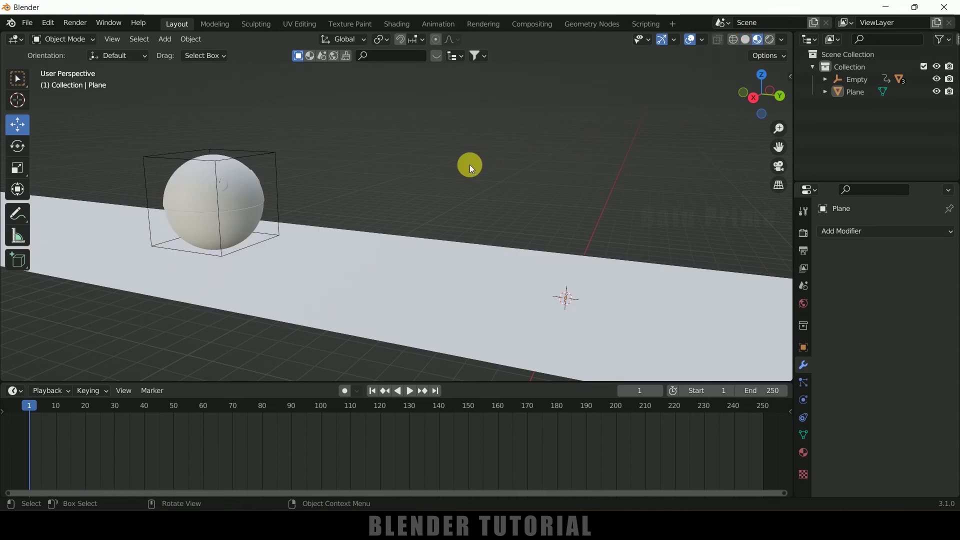
left_click(251, 190)
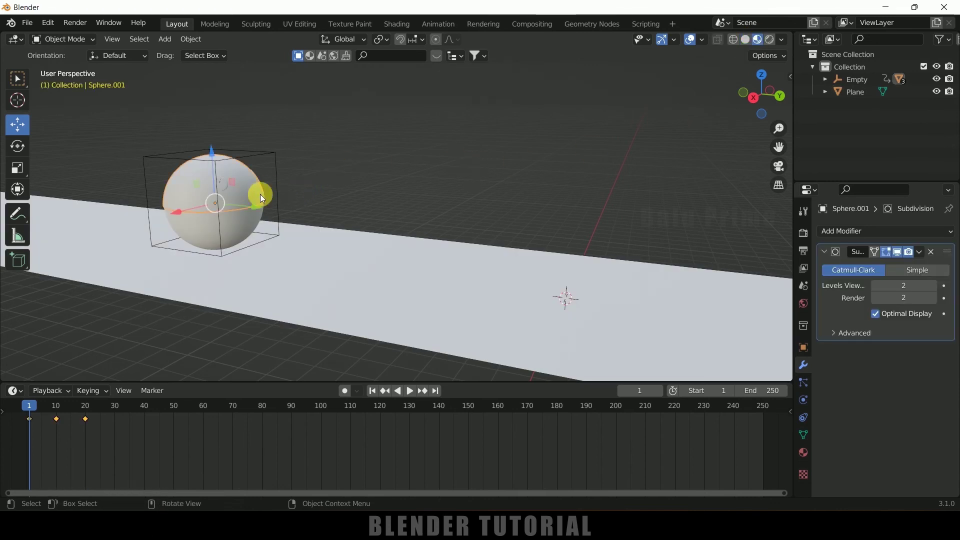
left_click(802, 451)
left_click(871, 286)
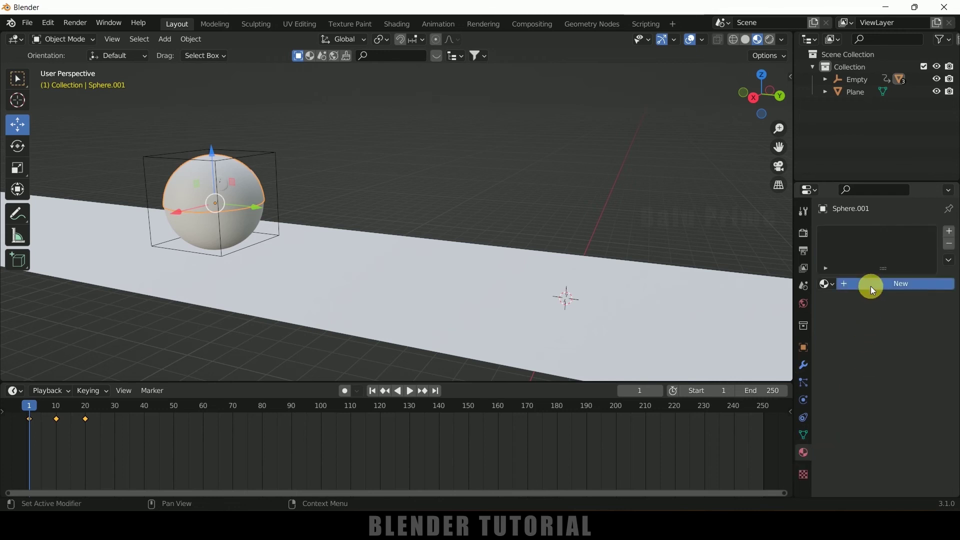
In the Shading workspace, add Texture Coordinate, Mapping and Image Texture nodes to the Principled BSDF with Ctrl+T.
left_click(398, 23)
middle_click_drag(608, 155, 71, 193)
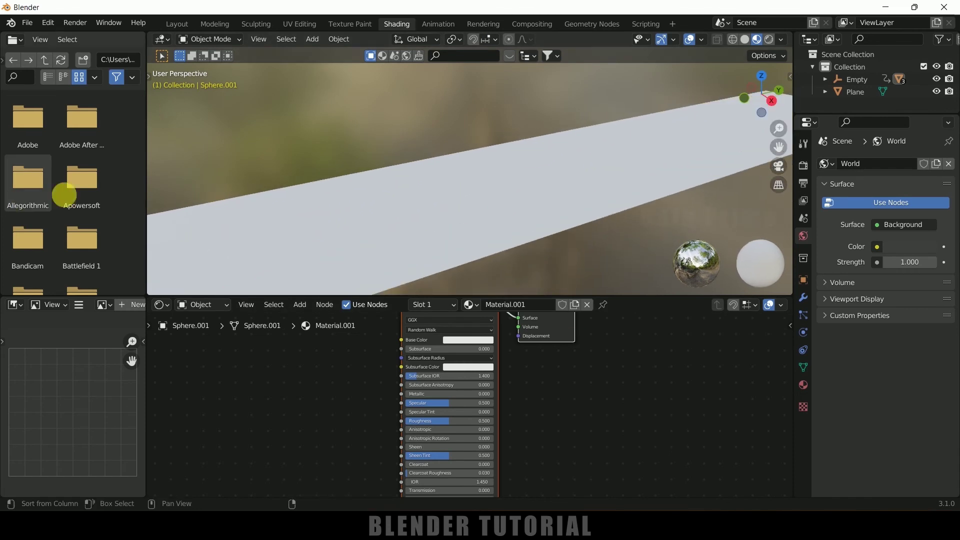
scroll(30, 175, "down", 2)
middle_click_drag(214, 232, 395, 180)
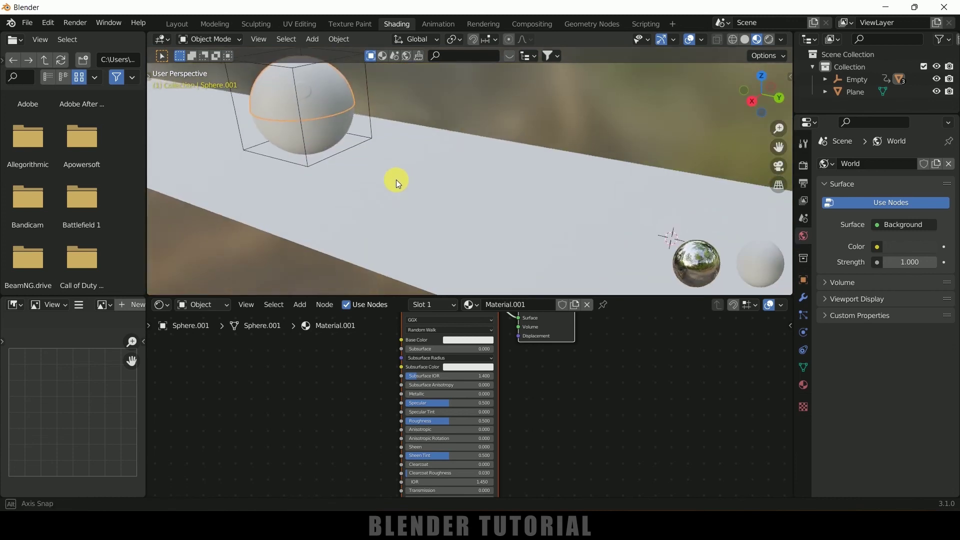
middle_click_drag(400, 330, 398, 404)
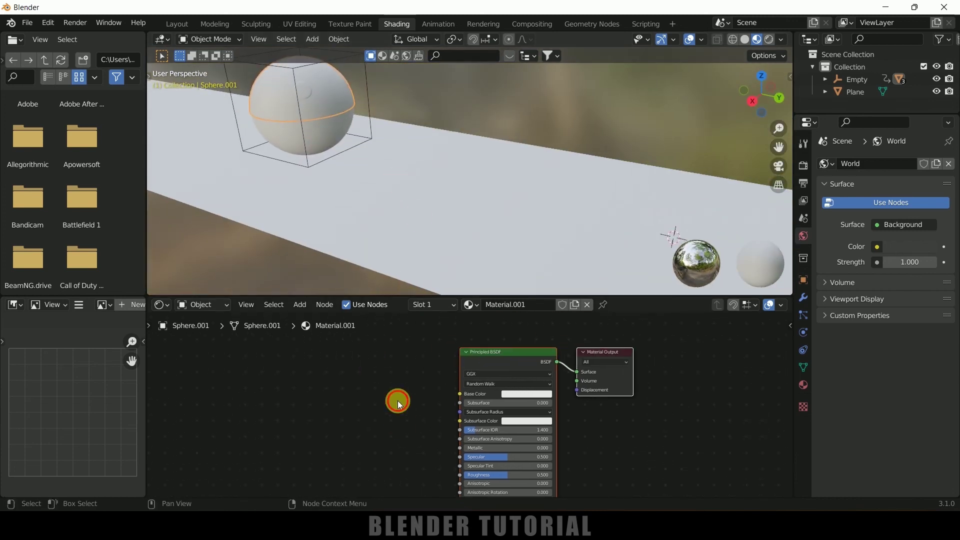
left_click(484, 350)
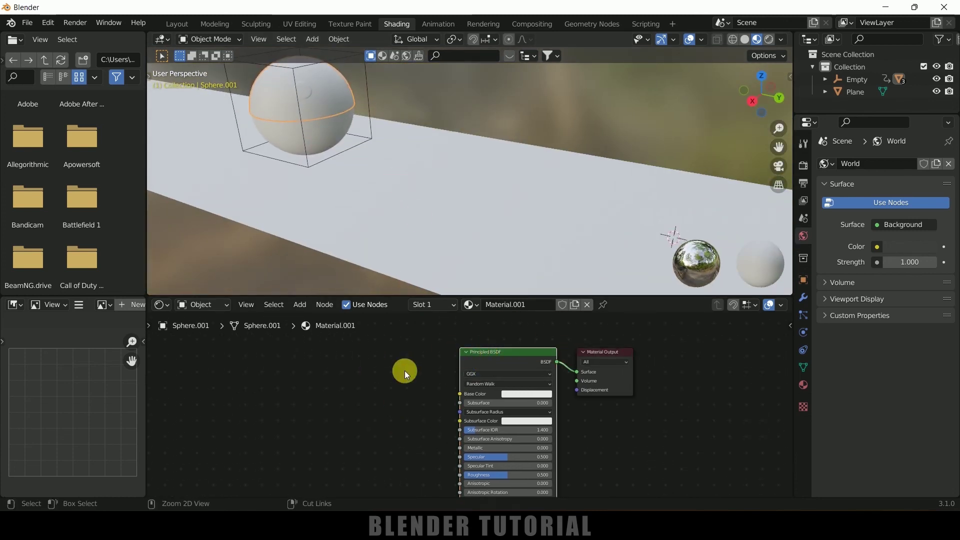
key("ctrl+t")
left_click_drag(305, 458, 276, 362)
left_click(52, 23)
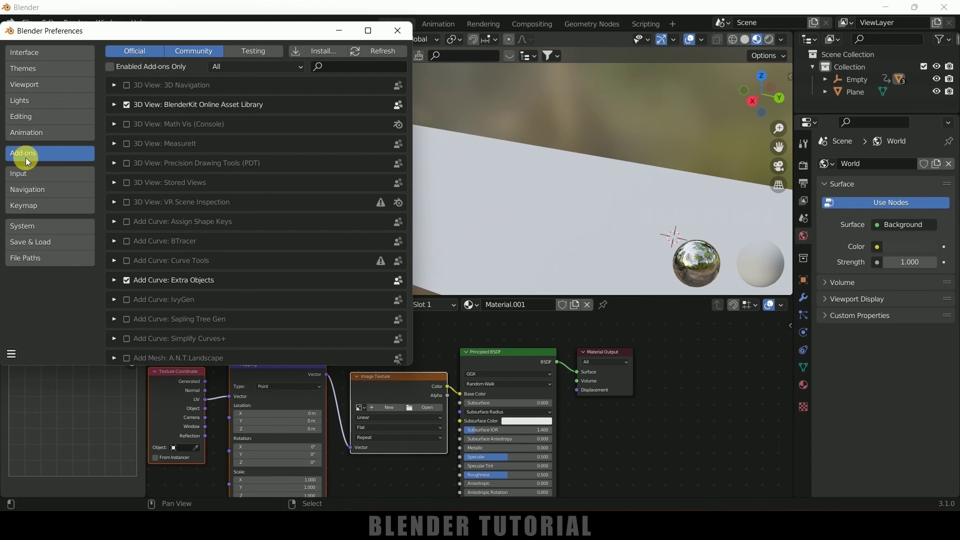
Enable the Node Wrangler add-on found by searching 'node', and save the preferences.
left_click(358, 70)
type("node")
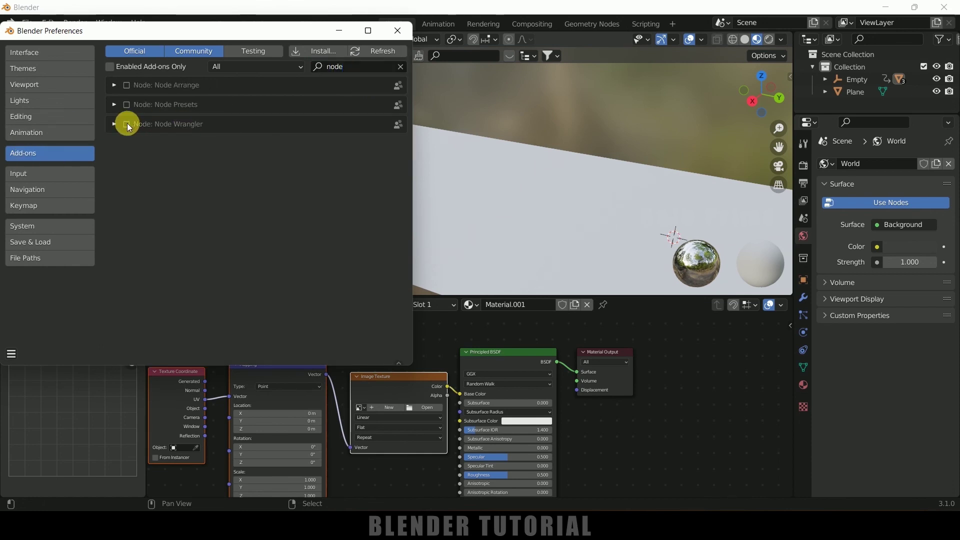
left_click(11, 354)
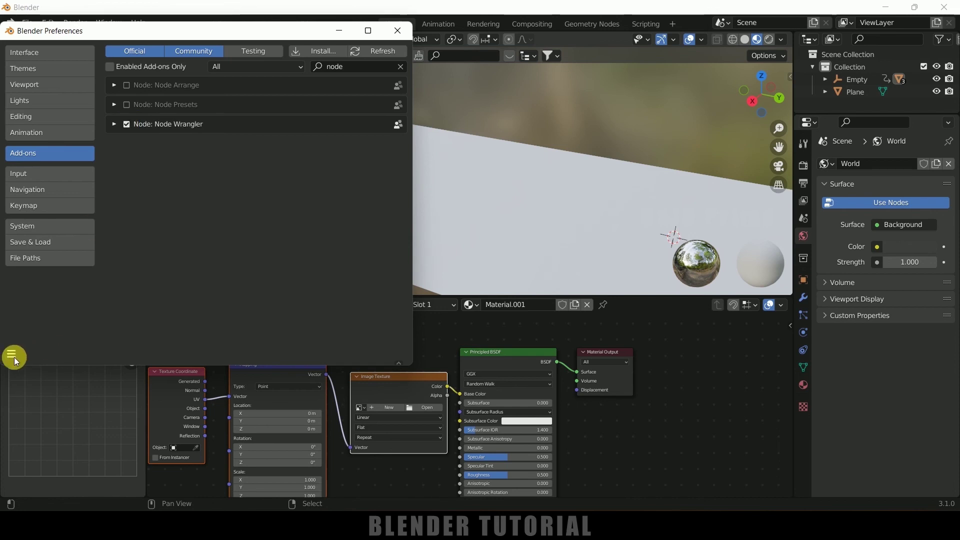
left_click(30, 337)
Close Preferences and select the Texture Coordinate, Mapping and Image Texture nodes.
left_click(399, 31)
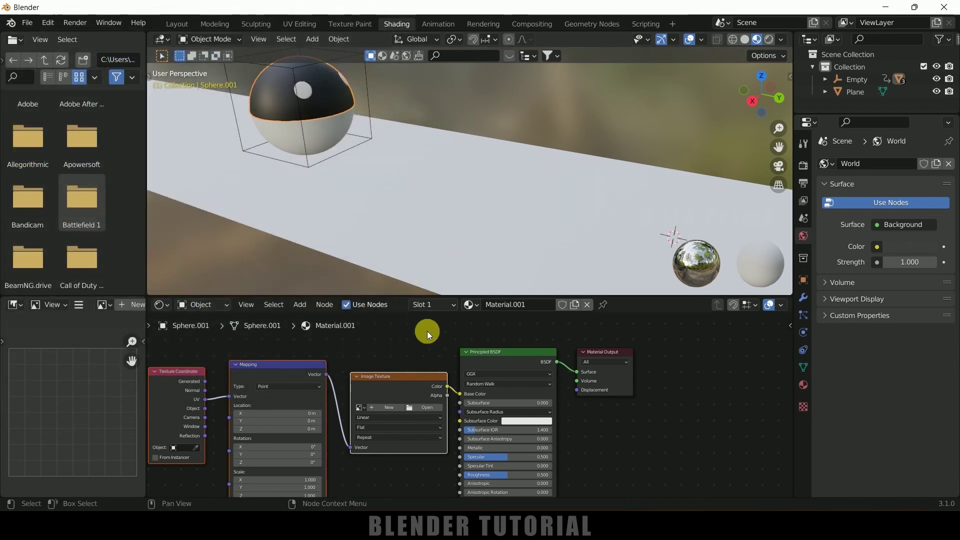
left_click(498, 352)
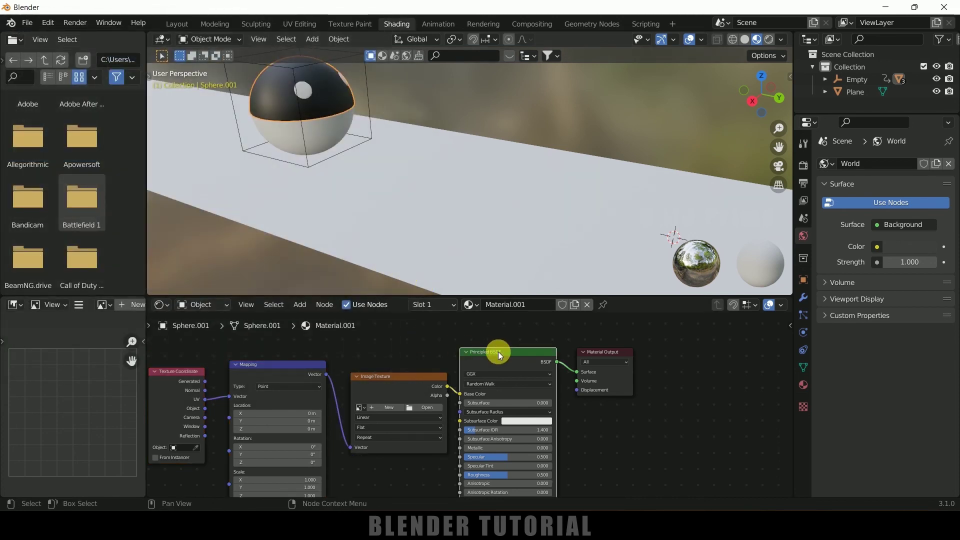
middle_click_drag(438, 350, 508, 347)
scroll(500, 343, "down", 2)
left_click_drag(233, 350, 479, 376)
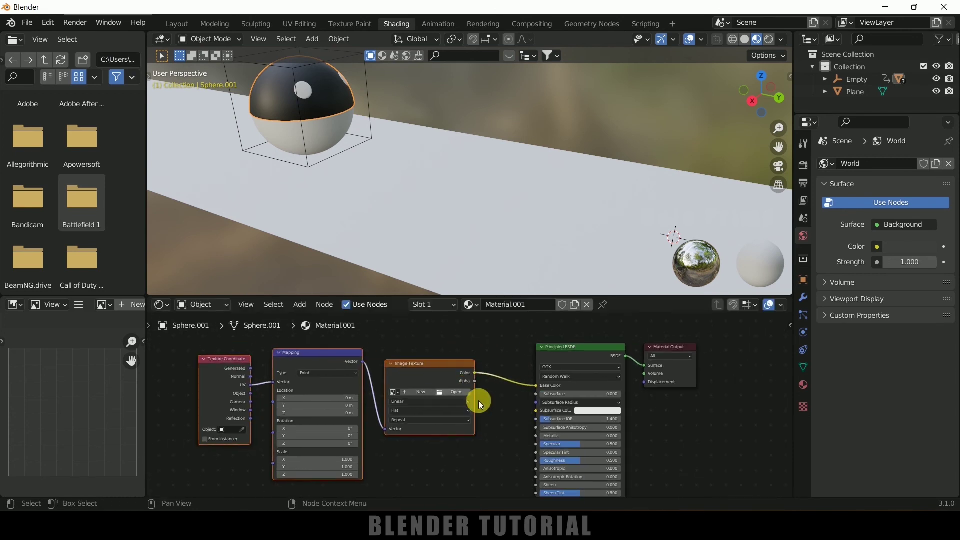
scroll(480, 403, "up", 3)
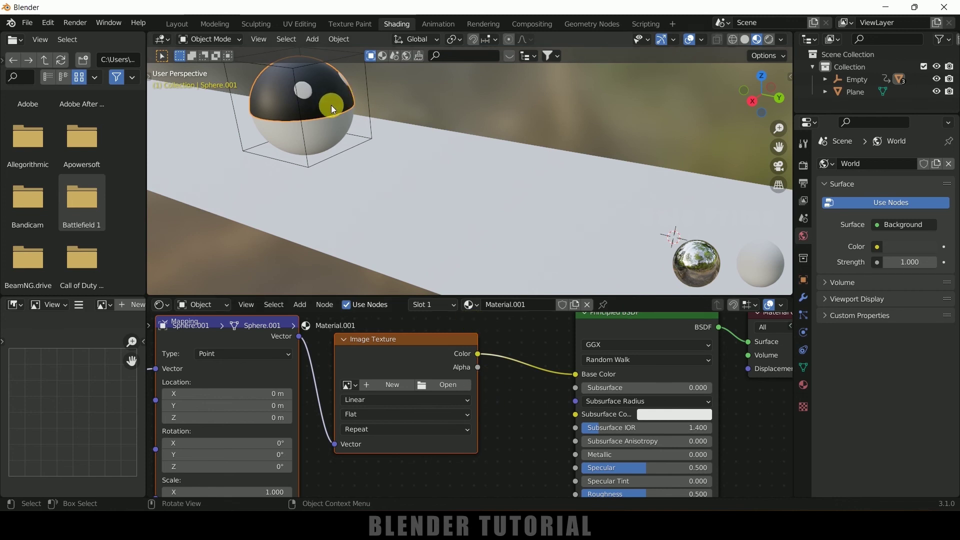
Load Metal_scratched_007_basecolor.jpg from Downloads into the Image Texture node.
left_click(443, 385)
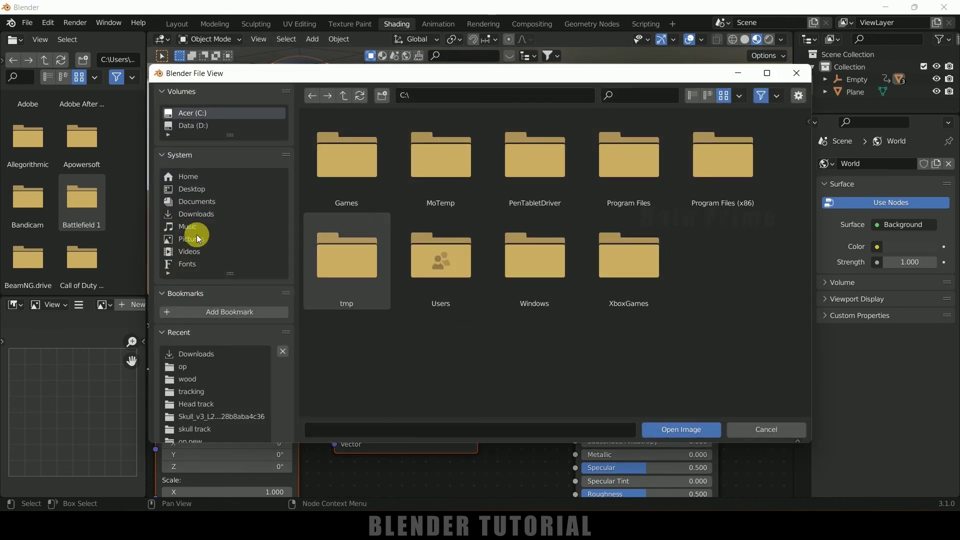
left_click(193, 214)
left_click(727, 270)
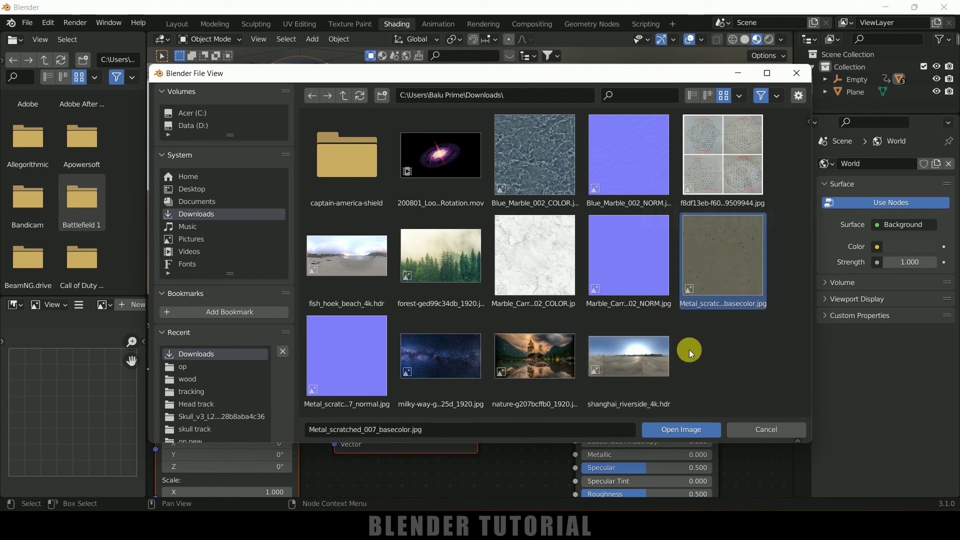
left_click(689, 431)
scroll(402, 150, "up", 3)
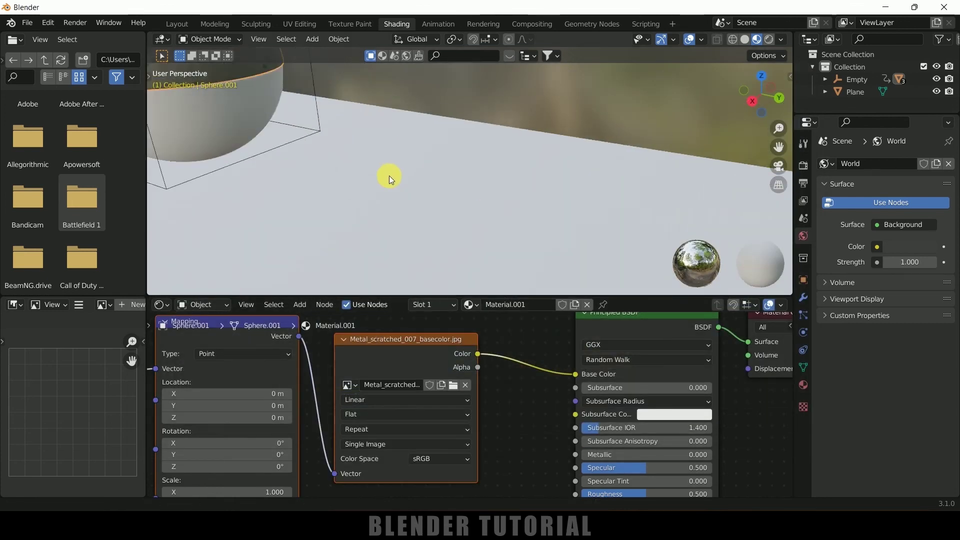
middle_click_drag(389, 175, 521, 248, "shift")
scroll(508, 242, "up", 4)
middle_click_drag(485, 222, 376, 173)
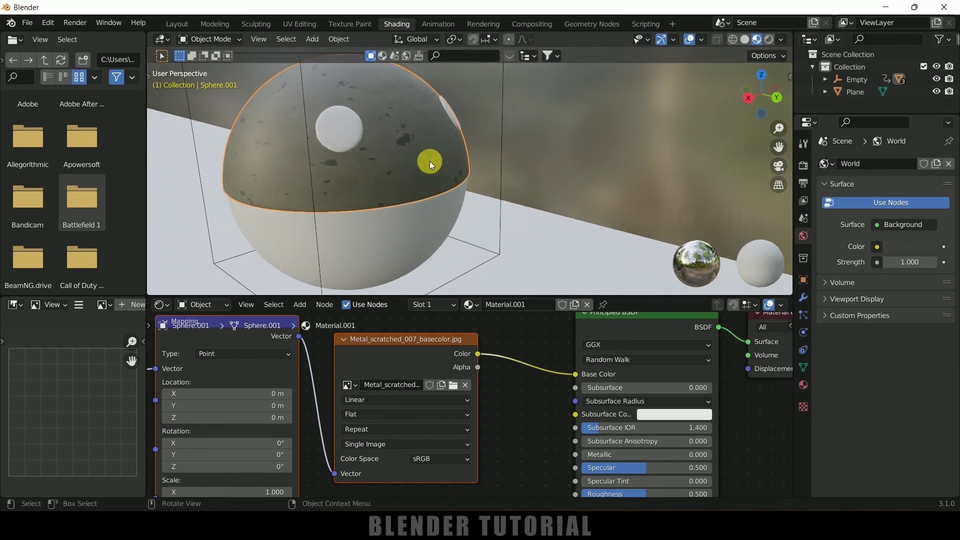
Smart UV Project the whole upper hemisphere mesh in Edit Mode, then return to Object Mode.
key("Tab")
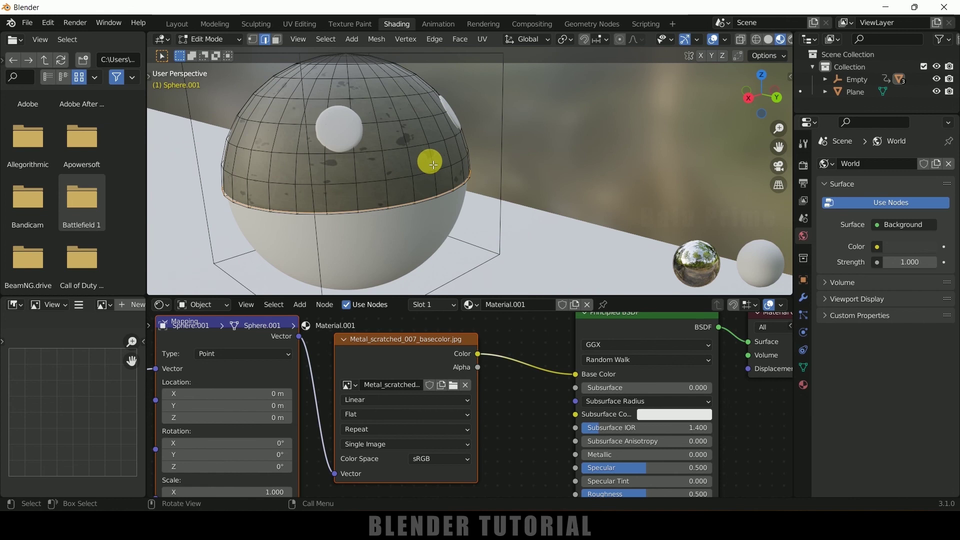
key("ctrl+l")
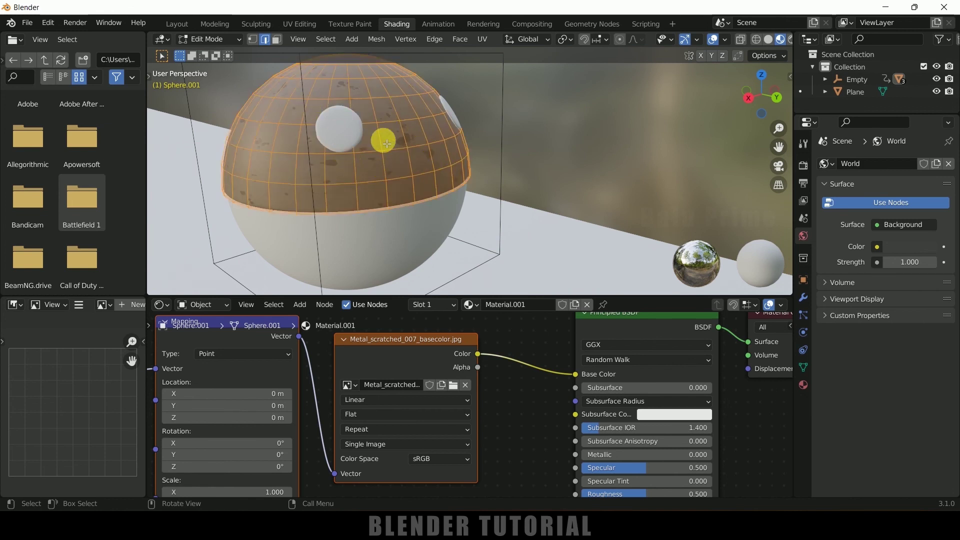
key("u")
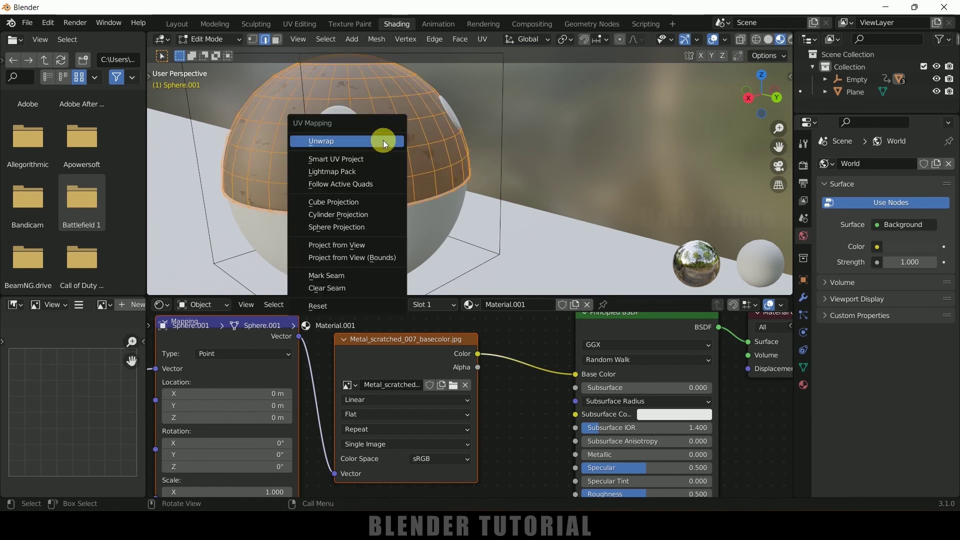
left_click(356, 160)
left_click(353, 266)
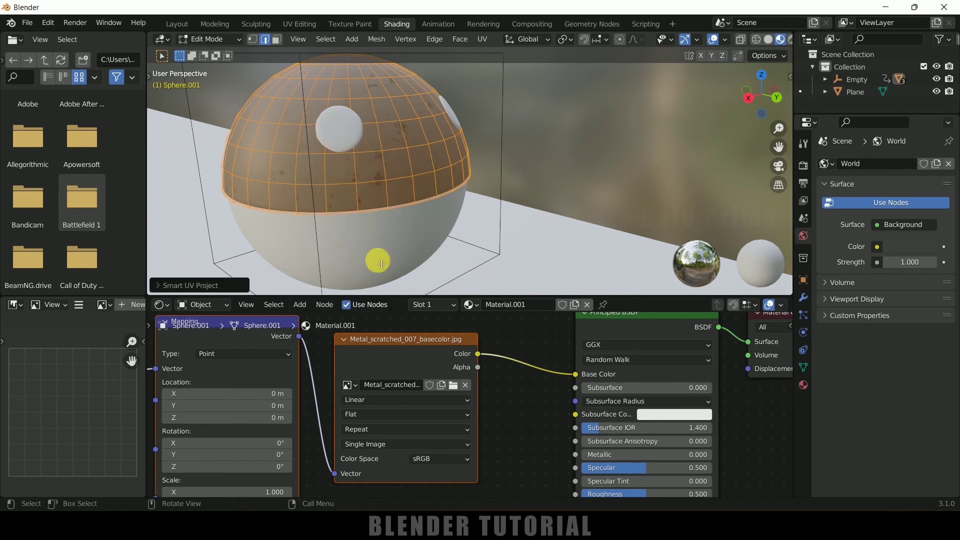
key("Tab")
middle_click_drag(553, 169, 471, 185)
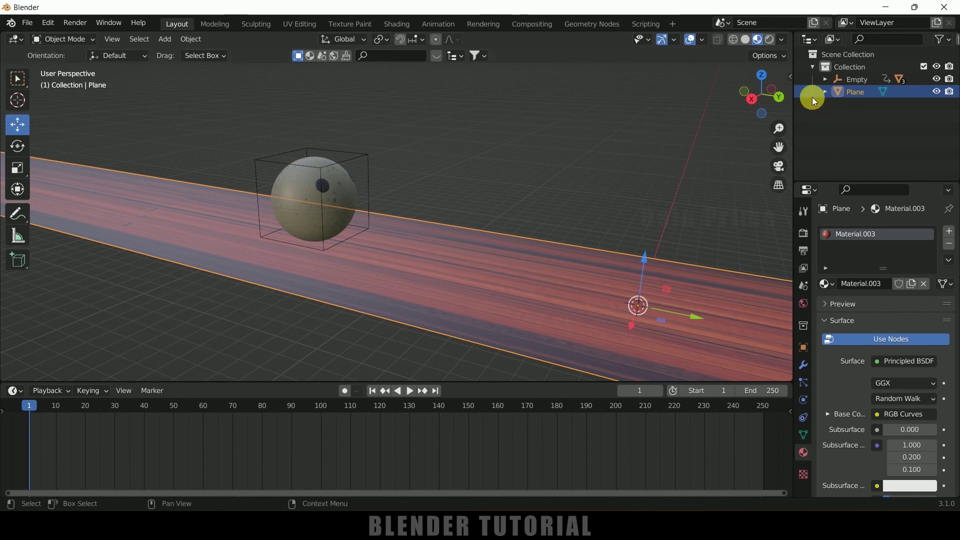
Switch the viewport to Rendered shading and set the World Color to an Environment Texture.
left_click(770, 39)
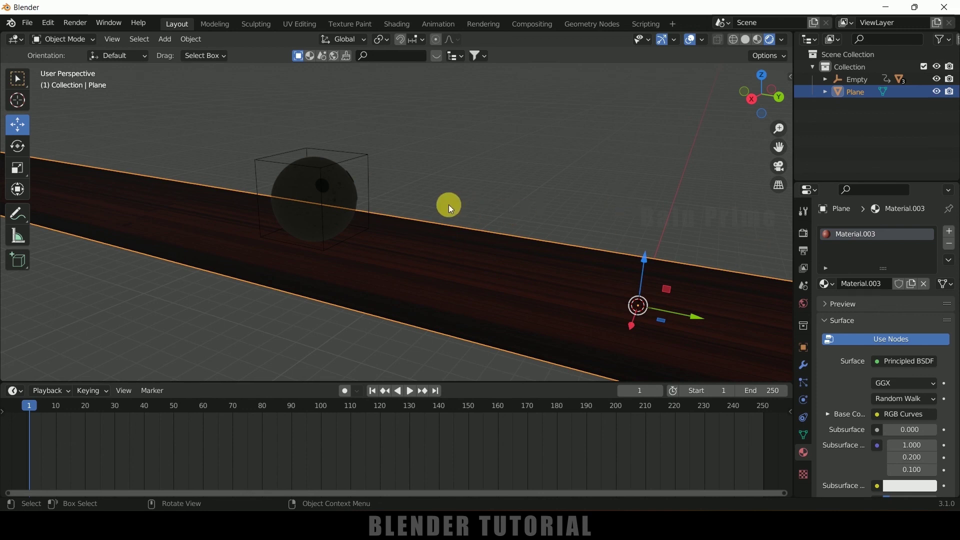
left_click(804, 303)
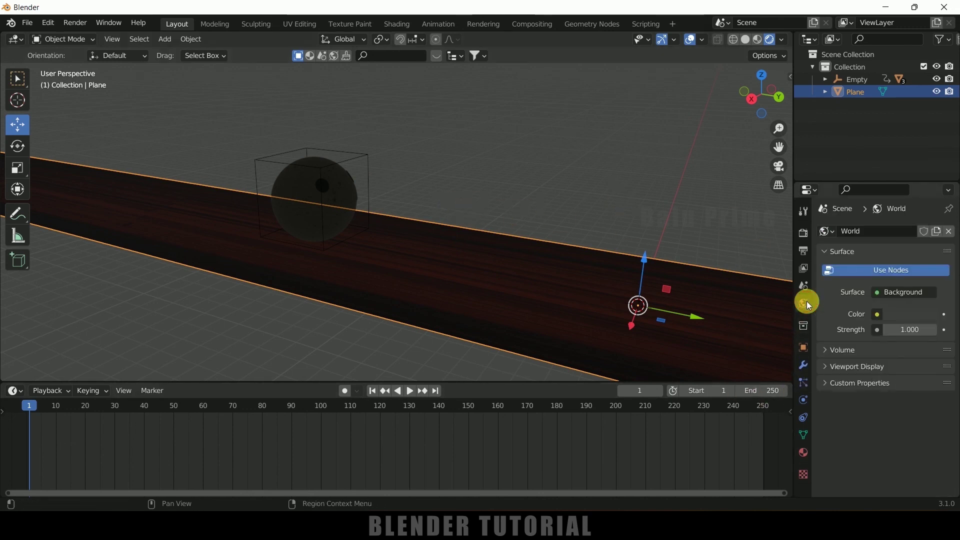
left_click(878, 316)
left_click(652, 369)
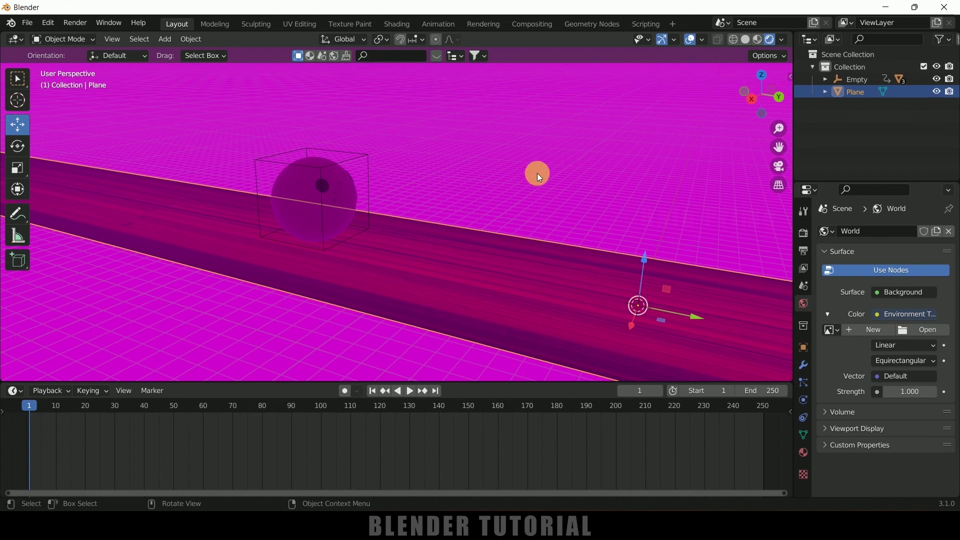
Load shanghai_riverside_4k.hdr from Downloads as the environment image.
left_click(926, 332)
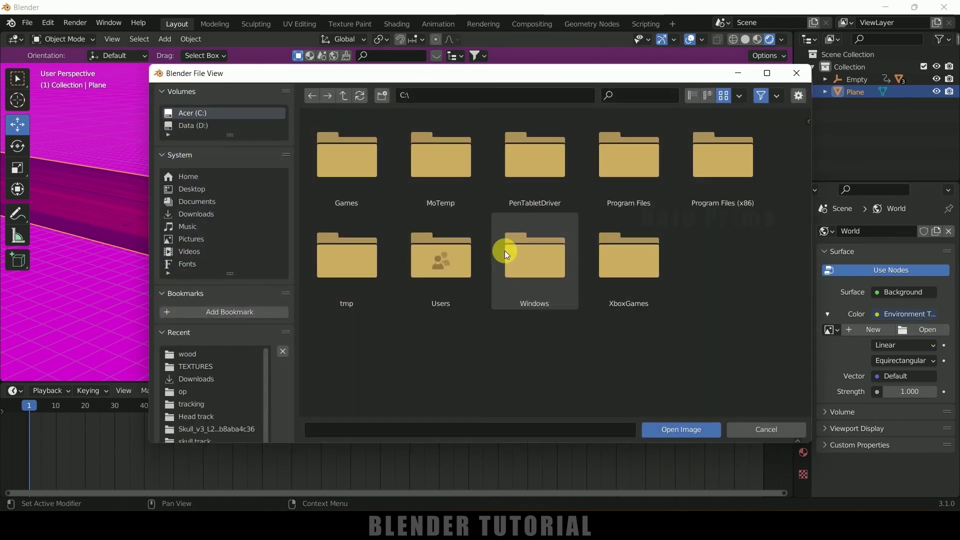
left_click(208, 214)
left_click(635, 367)
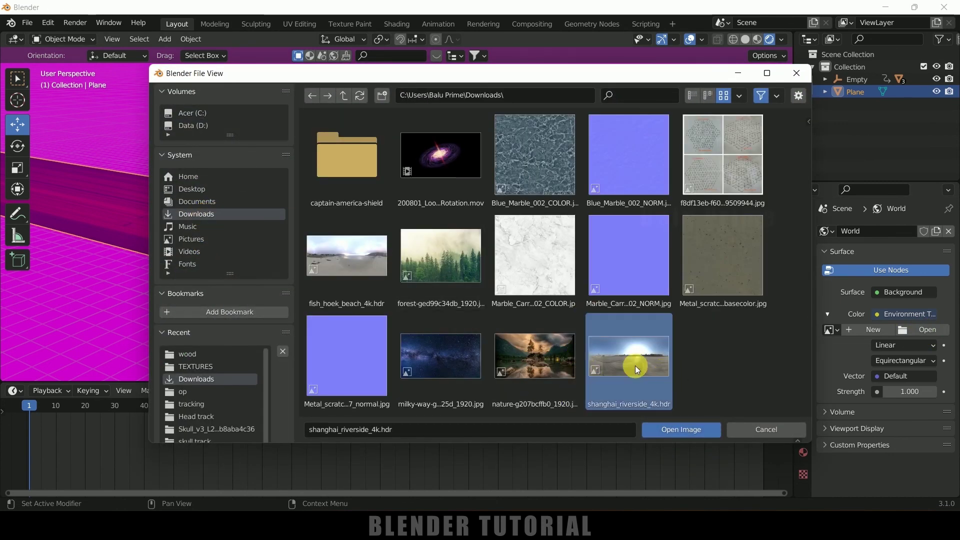
left_click(688, 434)
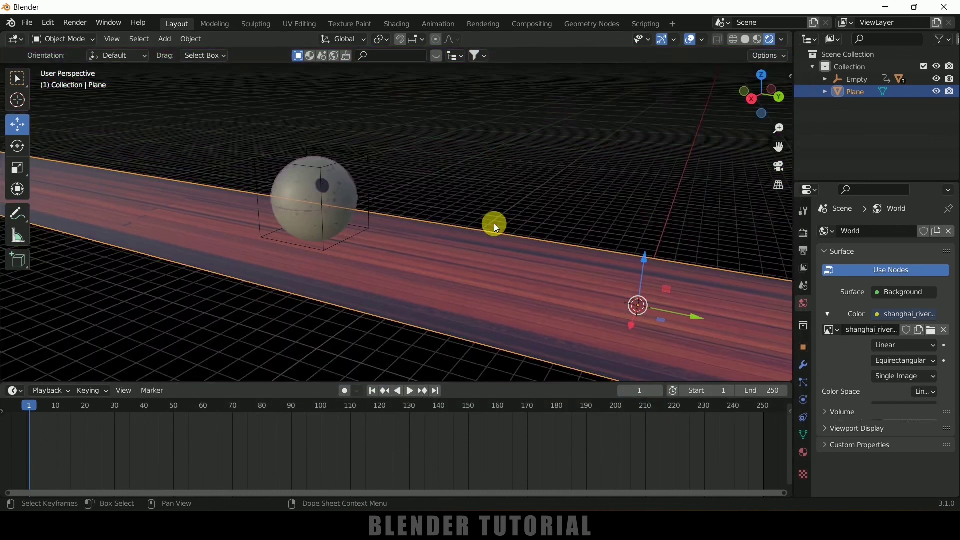
middle_click_drag(494, 223, 405, 225)
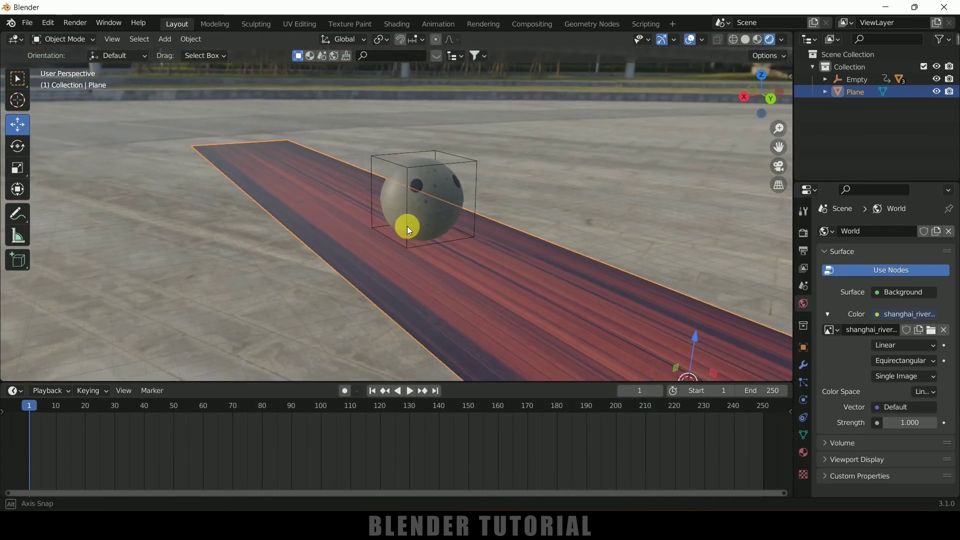
Enable Ambient Occlusion in the render settings with a 5 m distance.
left_click(800, 233)
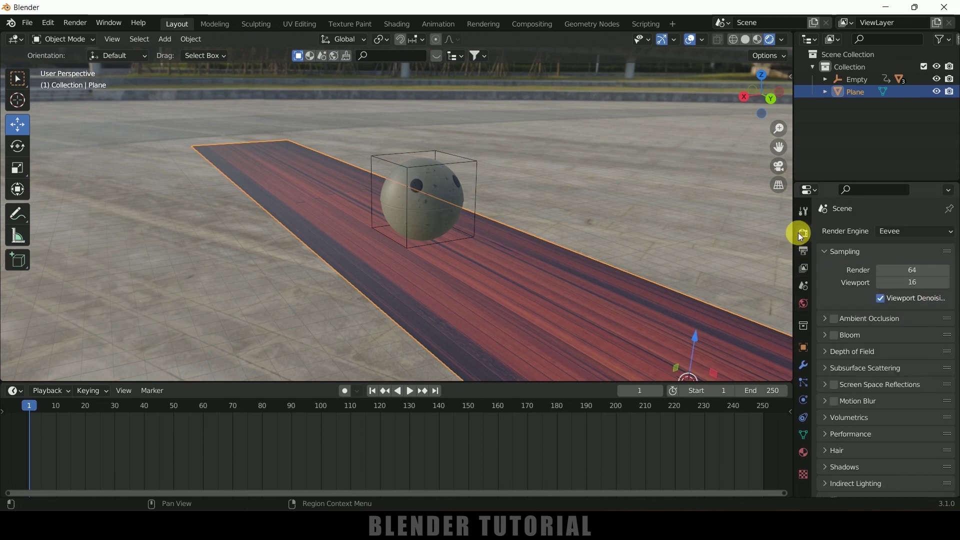
left_click(829, 324)
left_click(911, 342)
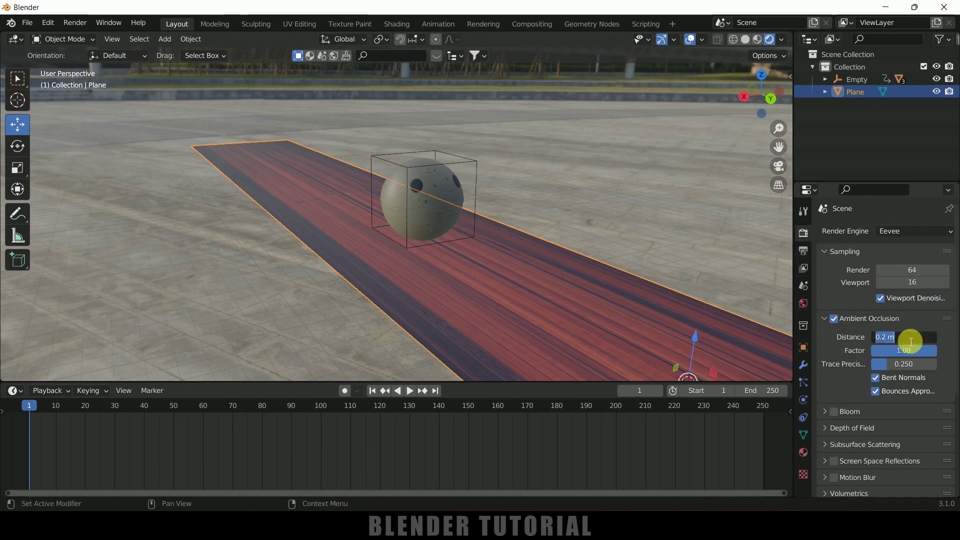
type("5")
key("Return")
Enable Screen Space Reflections and expand their settings.
scroll(868, 404, "down", 5)
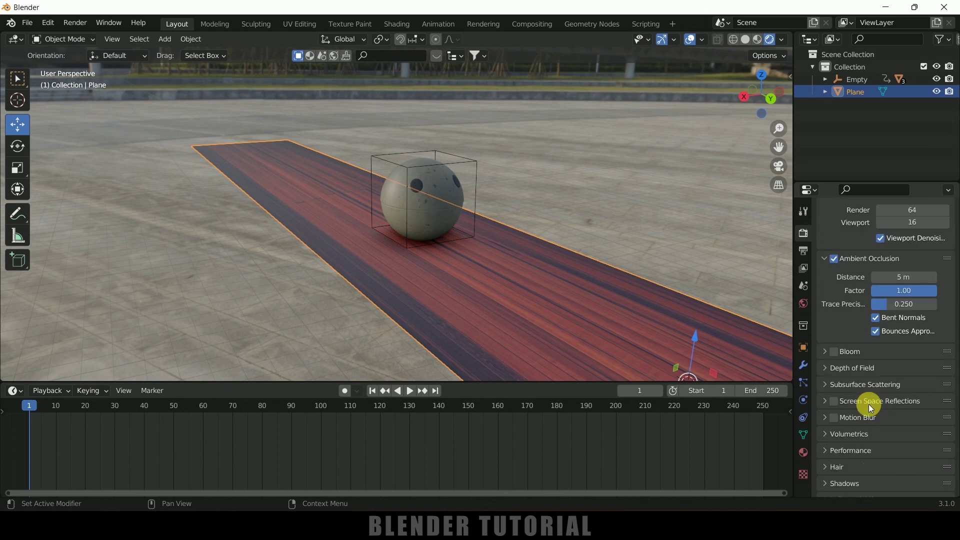
left_click(834, 342)
left_click(822, 340)
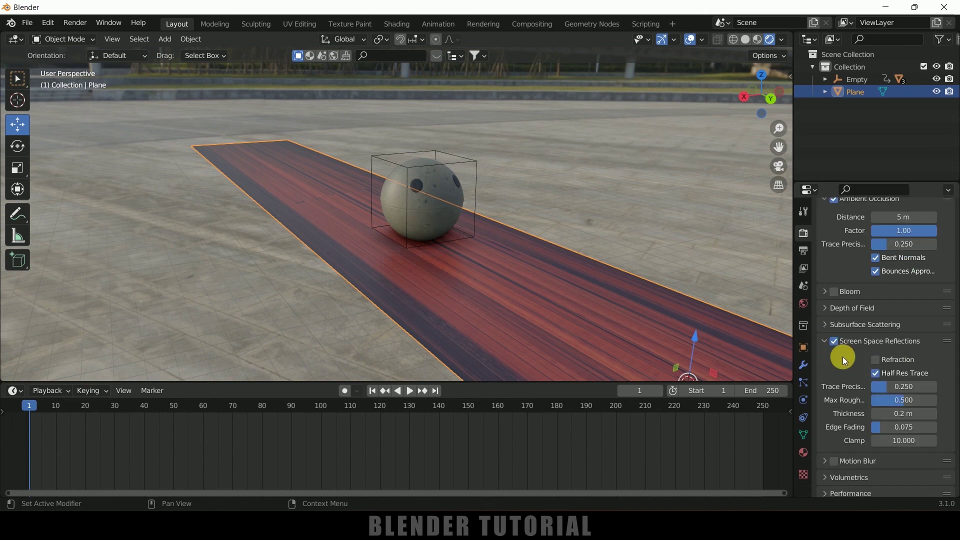
Make the Film background transparent.
scroll(835, 377, "down", 6)
left_click(829, 422)
scroll(850, 415, "down", 2)
left_click(875, 403)
middle_click_drag(581, 271, 430, 215)
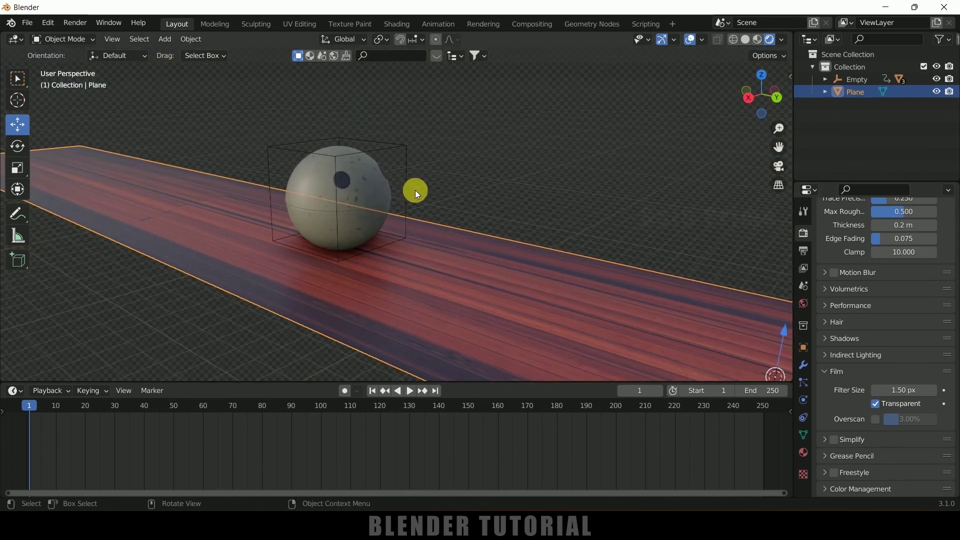
Add a Sun light to the scene and select it.
left_click(166, 39)
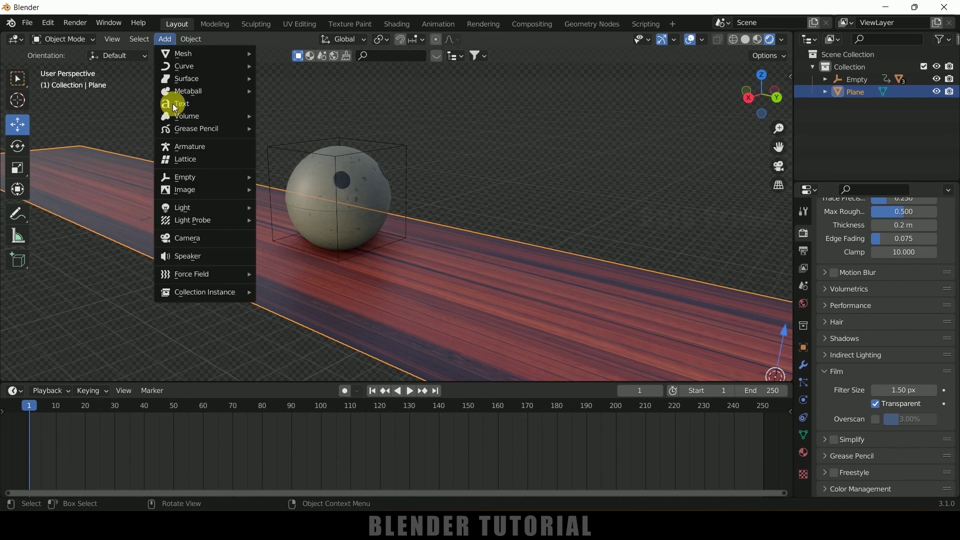
mouse_move(200, 207)
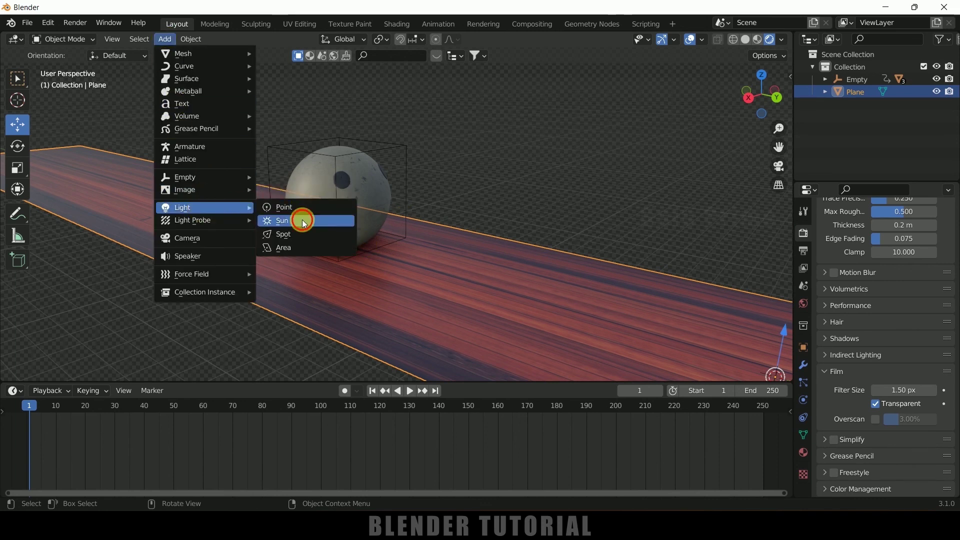
left_click(302, 220)
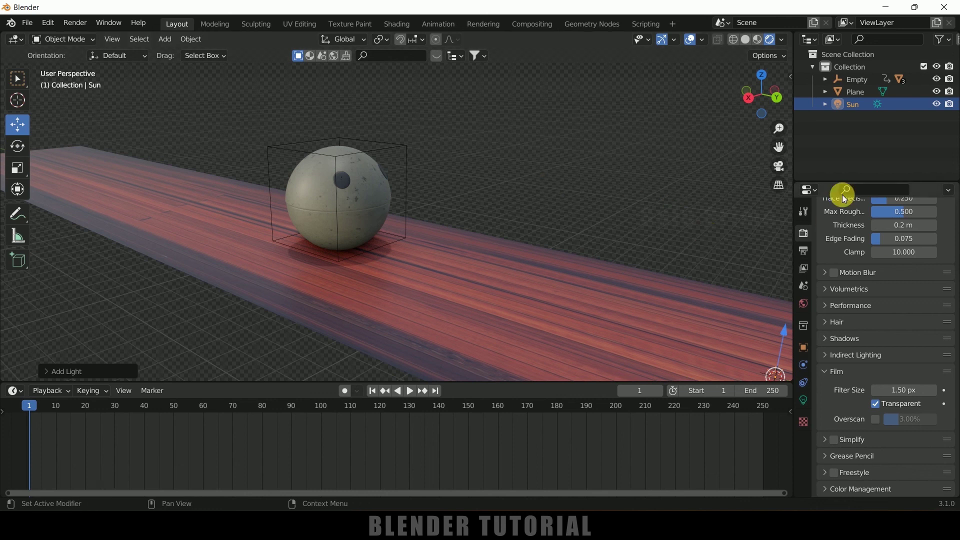
left_click(849, 107)
Move the sun along Y above the plank, rotate it about 42.6°, then play the animation.
left_click_drag(784, 331, 727, 260)
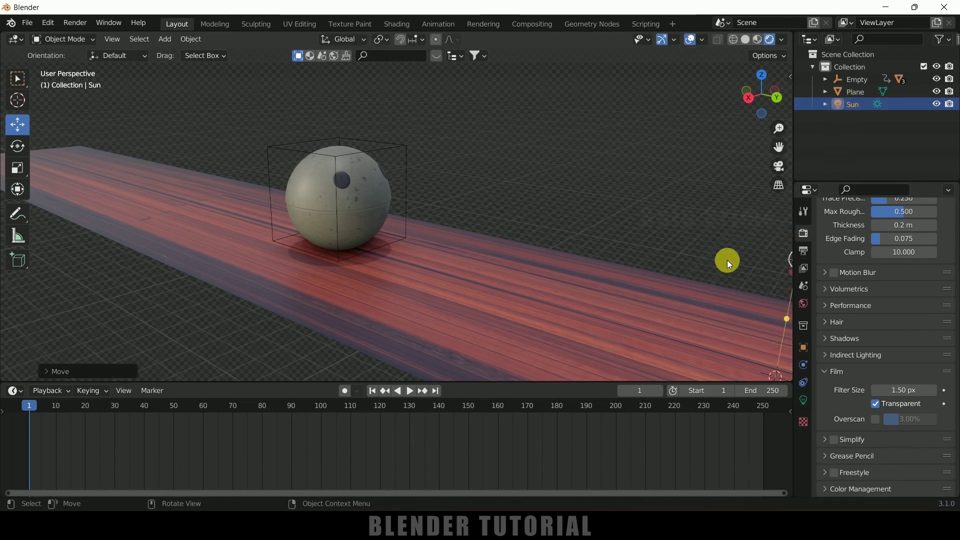
key("g")
key("y")
left_click(634, 179)
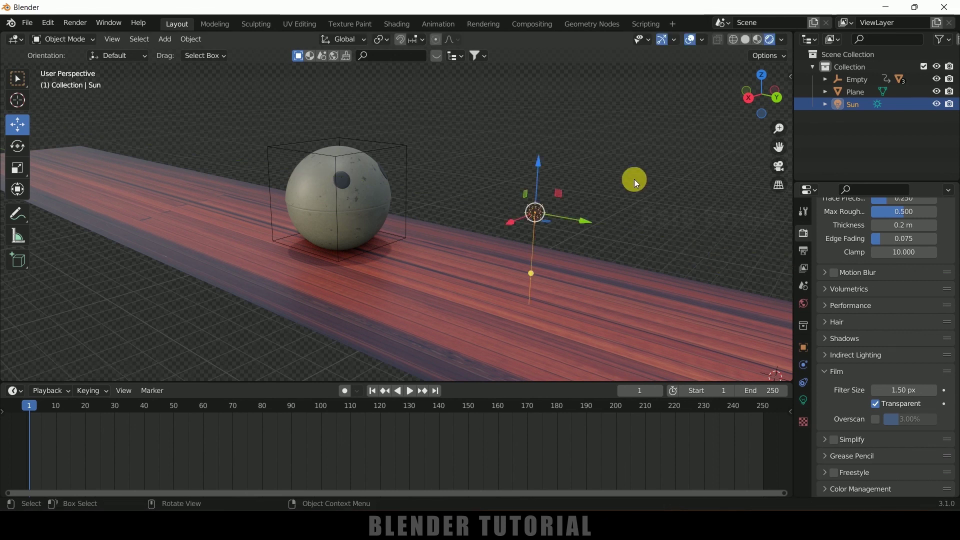
key("r")
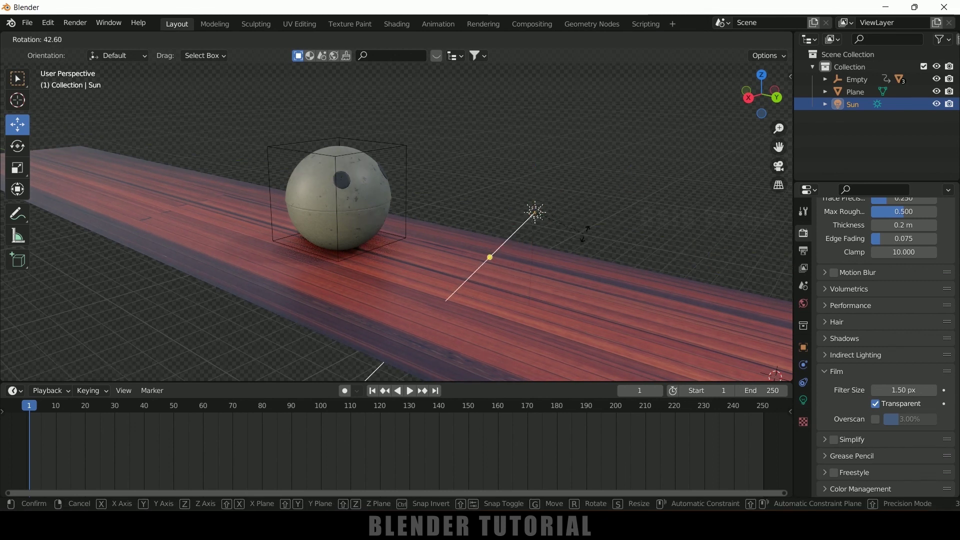
left_click(600, 232)
middle_click_drag(326, 250, 439, 305)
key("space")
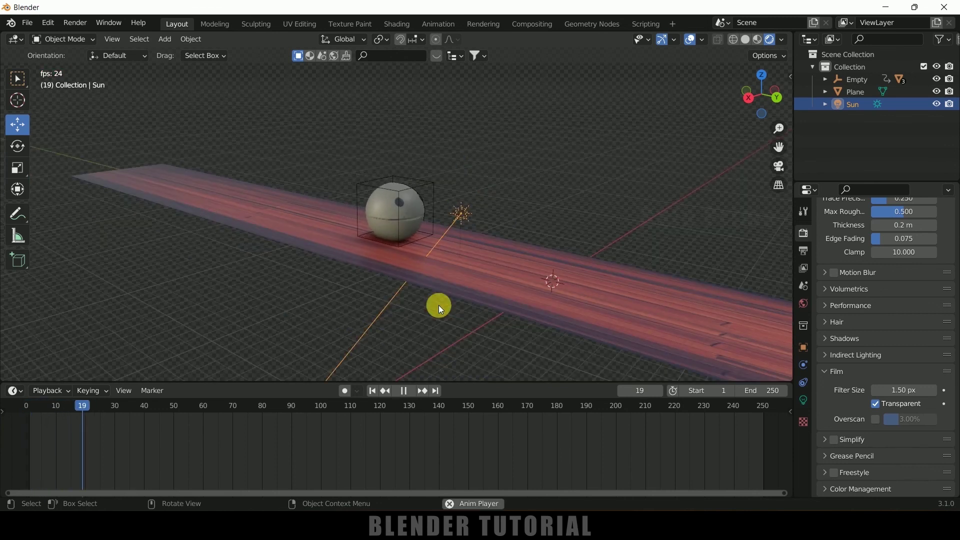
Jump the playing animation back to its first frame, three times over.
left_click(374, 391)
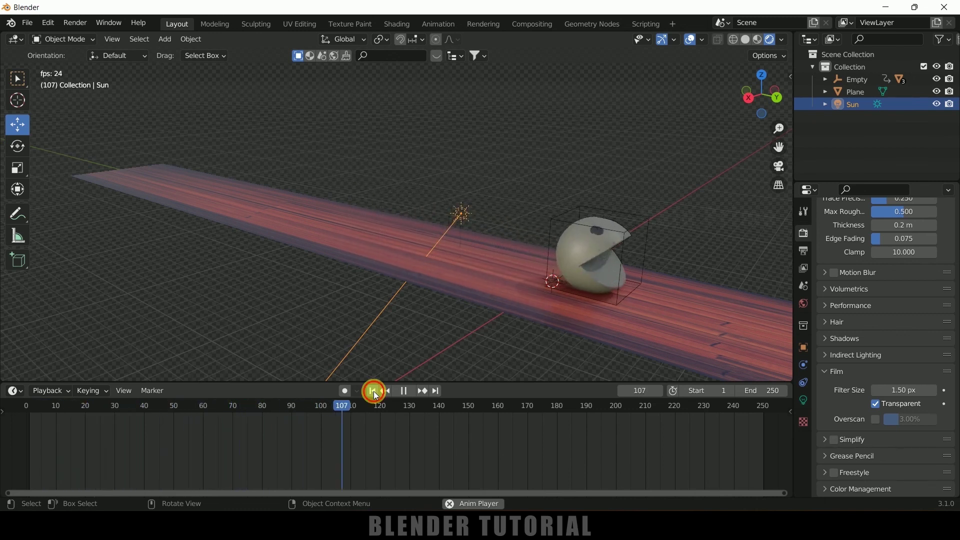
left_click(374, 391)
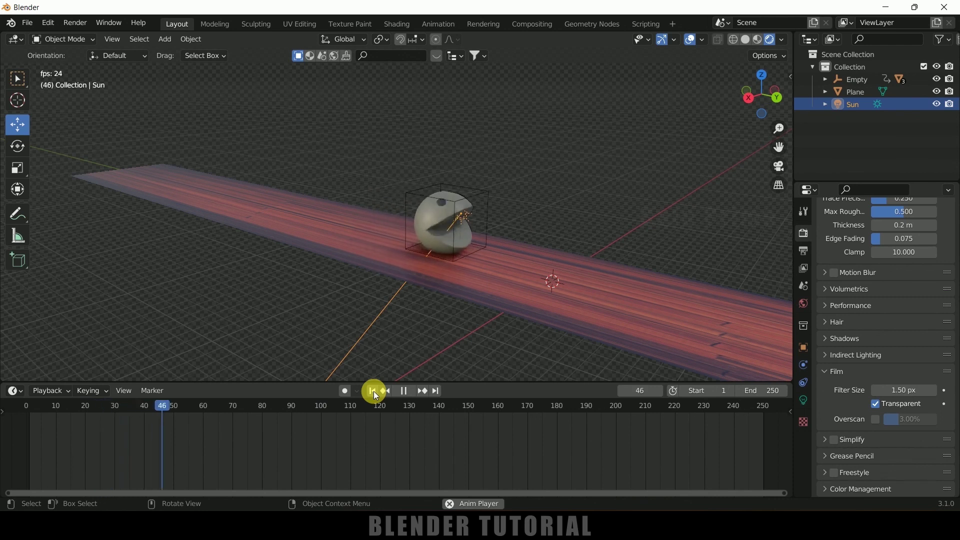
left_click(373, 391)
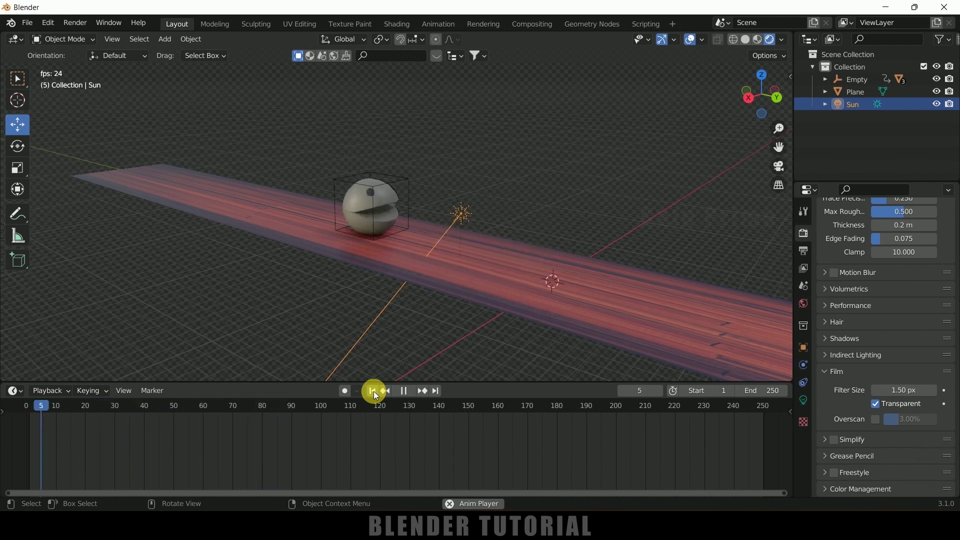